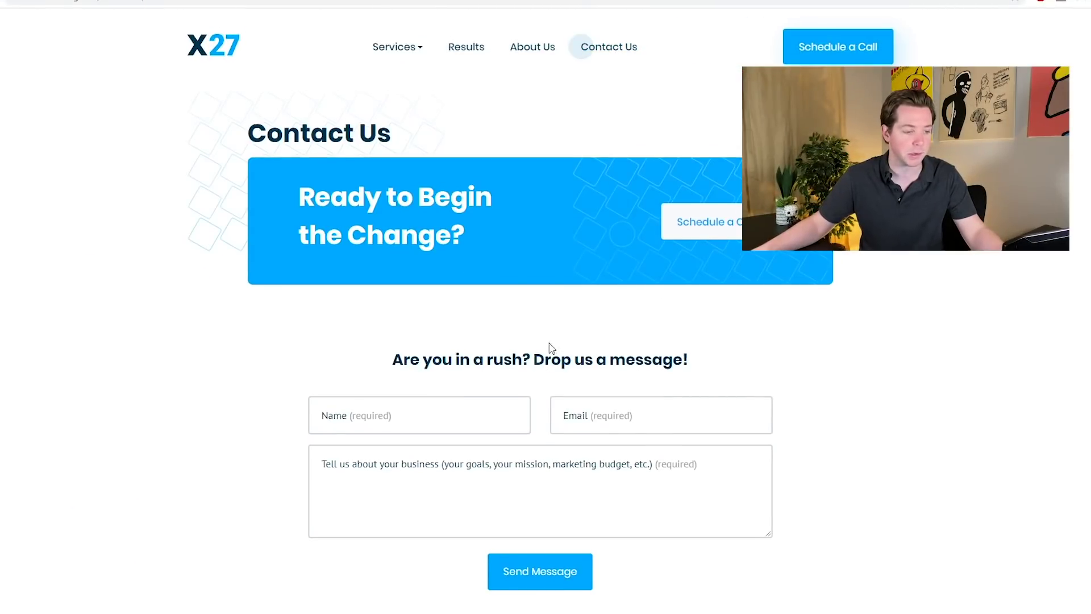
# - Try the Contact Us form's Name, Email and message fields, then bring up the Schedule a Call form
pyautogui.click(437, 421)
pyautogui.click(604, 412)
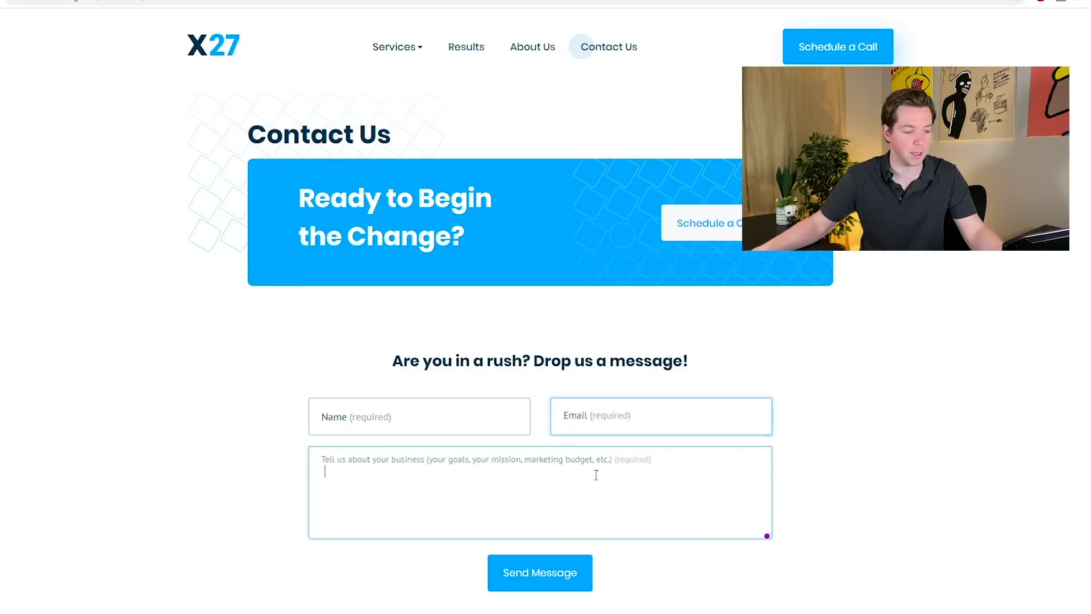
pyautogui.click(596, 494)
pyautogui.scroll(-5, 596, 491)
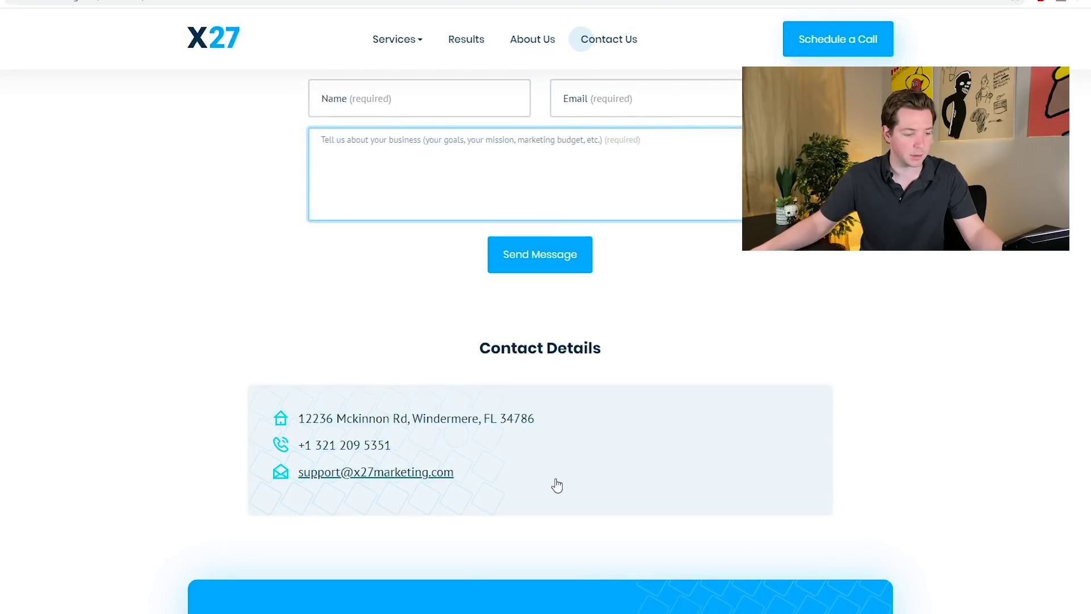
pyautogui.scroll(-5, 555, 485)
pyautogui.scroll(5, 625, 466)
pyautogui.scroll(-1, 795, 568)
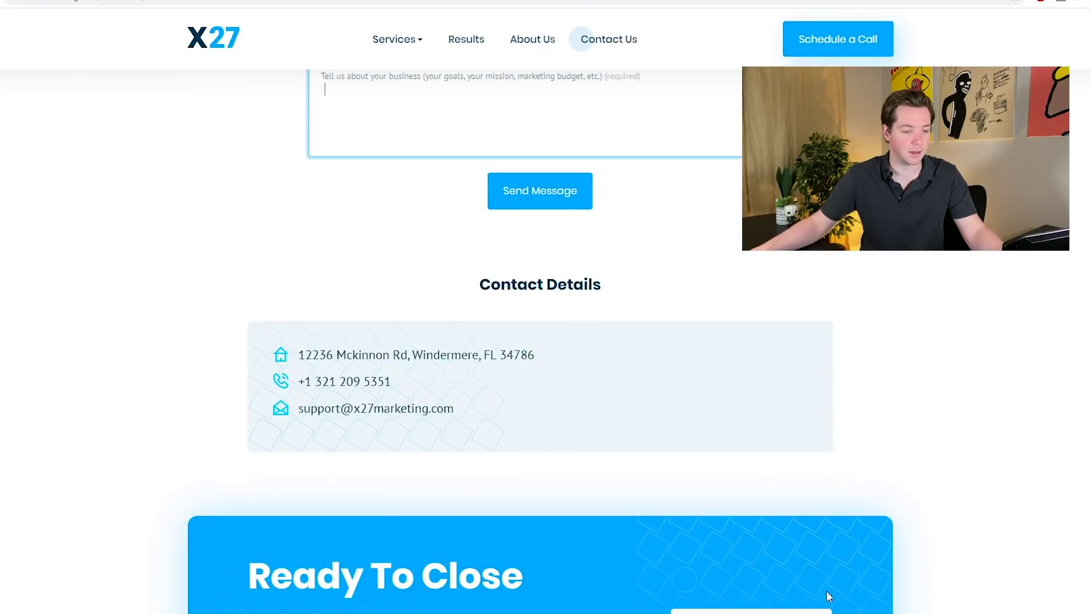
pyautogui.click(828, 593)
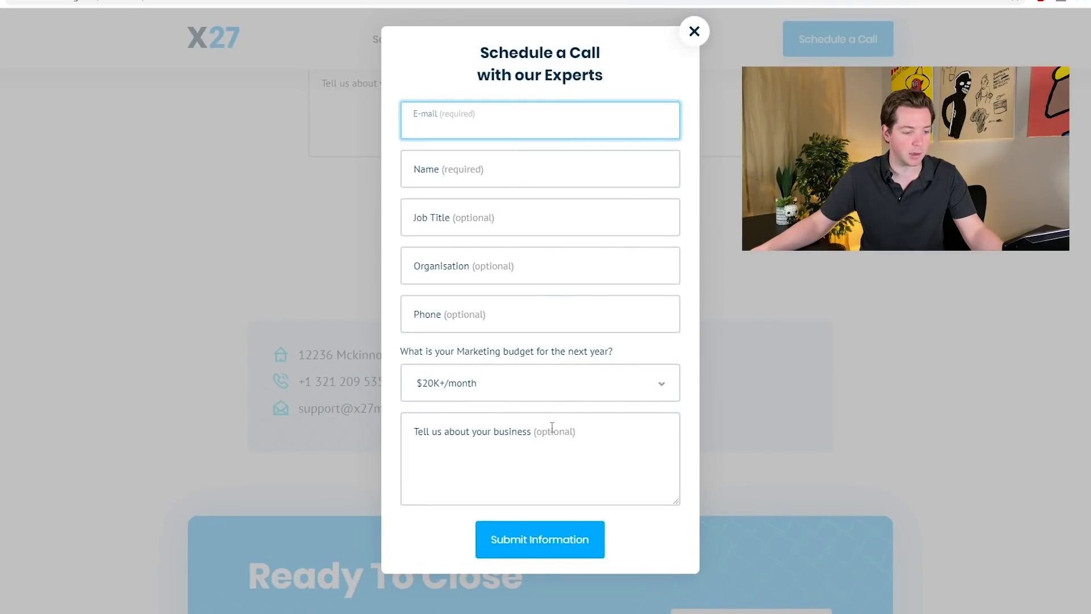
# - Click through the Schedule a Call form's e-mail, marketing budget and business description fields
pyautogui.click(533, 194)
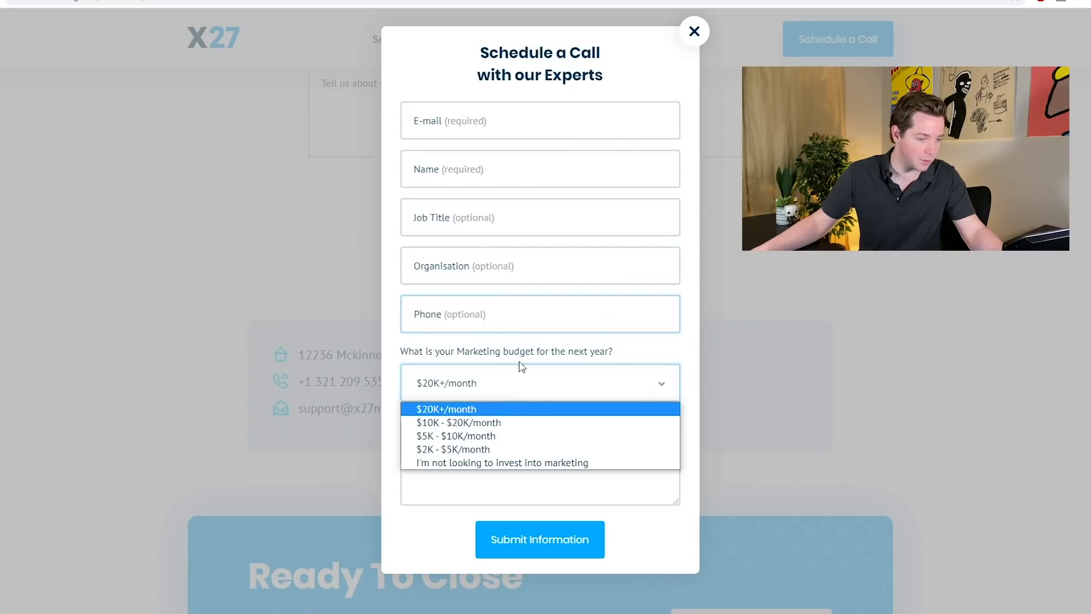
pyautogui.click(528, 407)
pyautogui.click(514, 453)
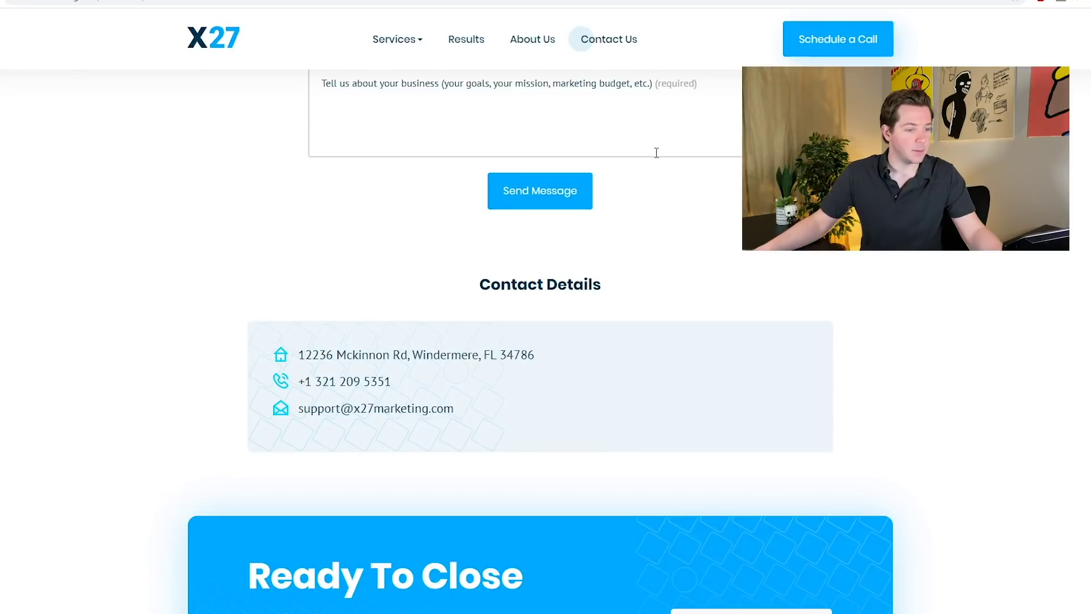
# - Filter the dashboard chart to 03/19–03/31, then show the X27 website bot's actions in List Of BOTs
pyautogui.scroll(5, 652, 151)
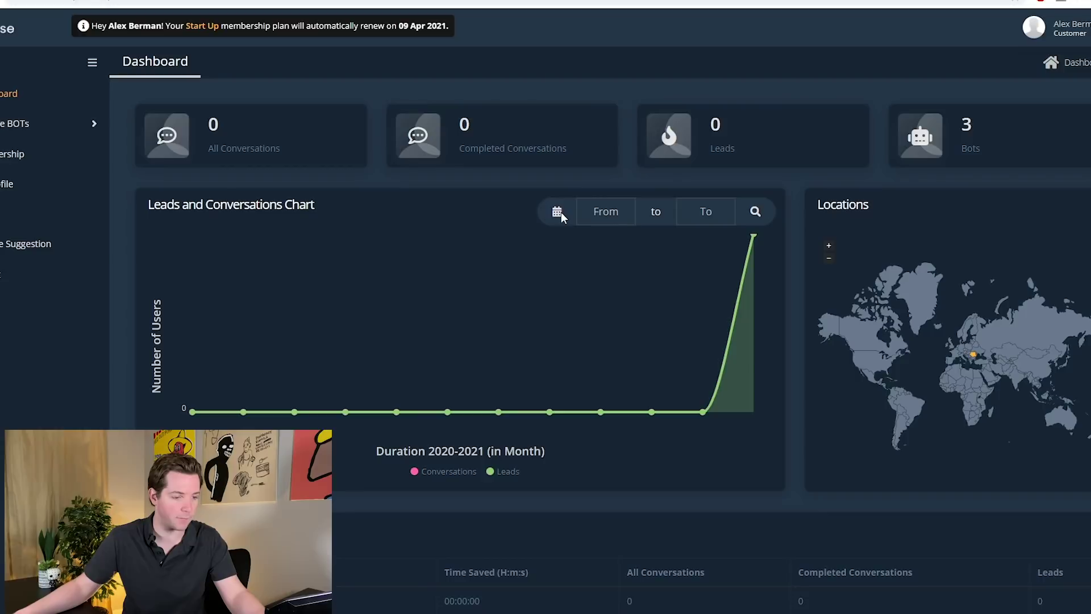
pyautogui.click(708, 212)
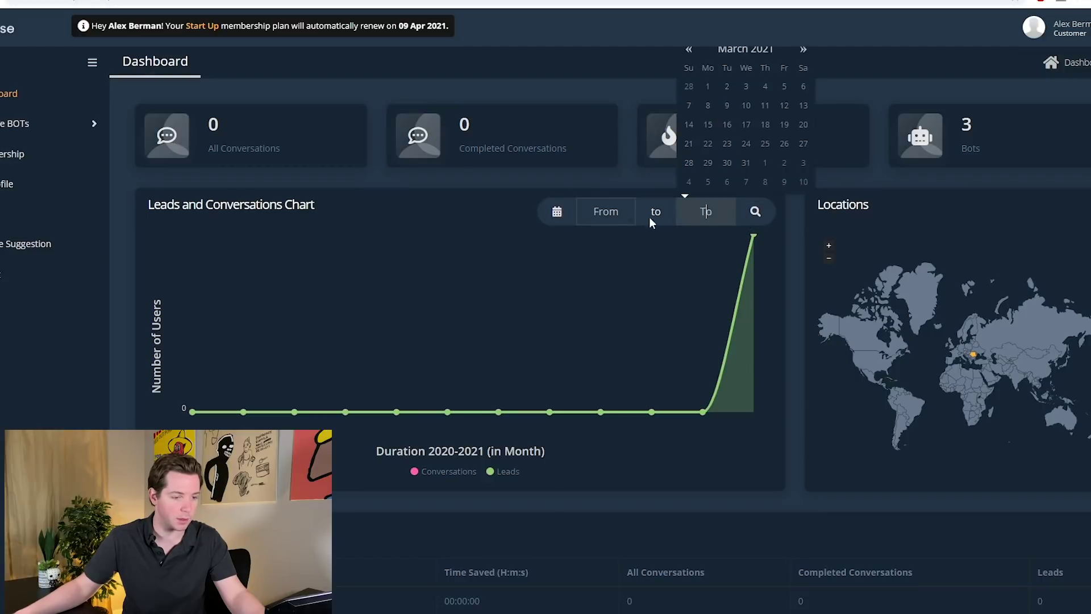
pyautogui.click(606, 211)
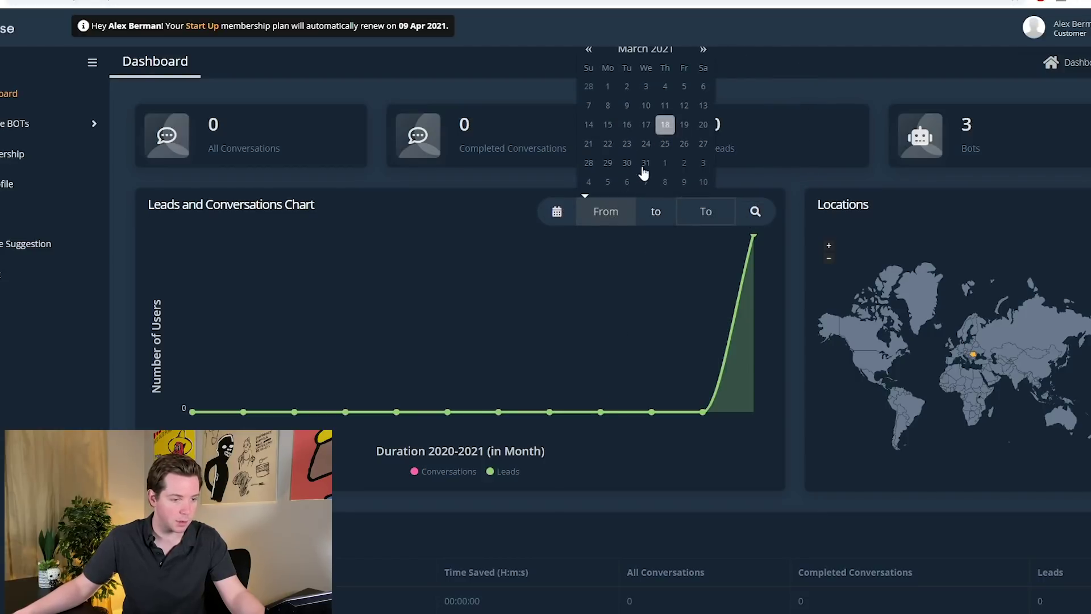
pyautogui.click(684, 124)
pyautogui.click(646, 162)
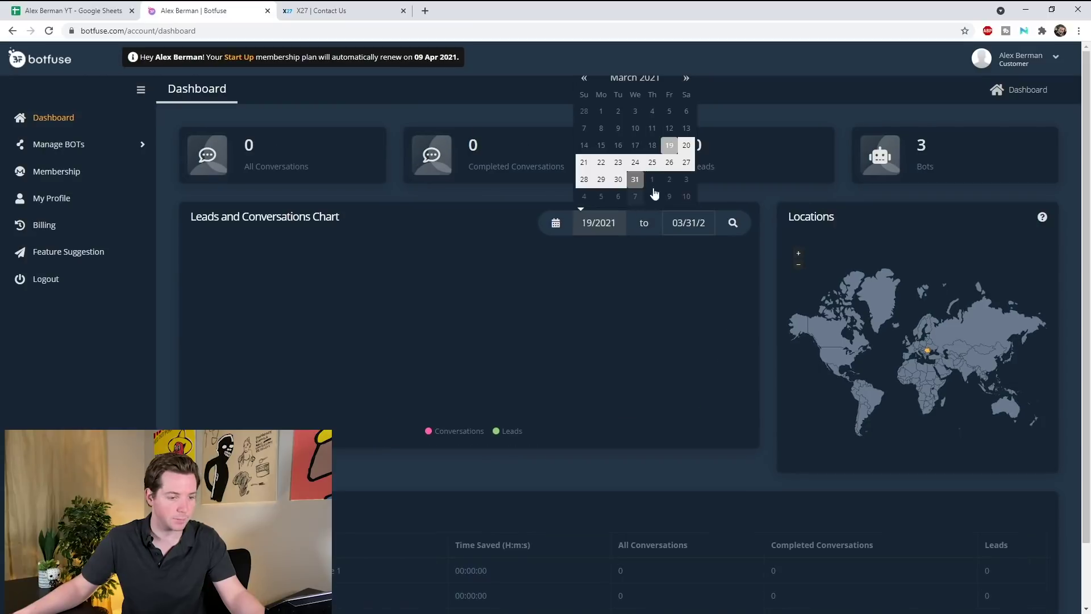
pyautogui.click(739, 221)
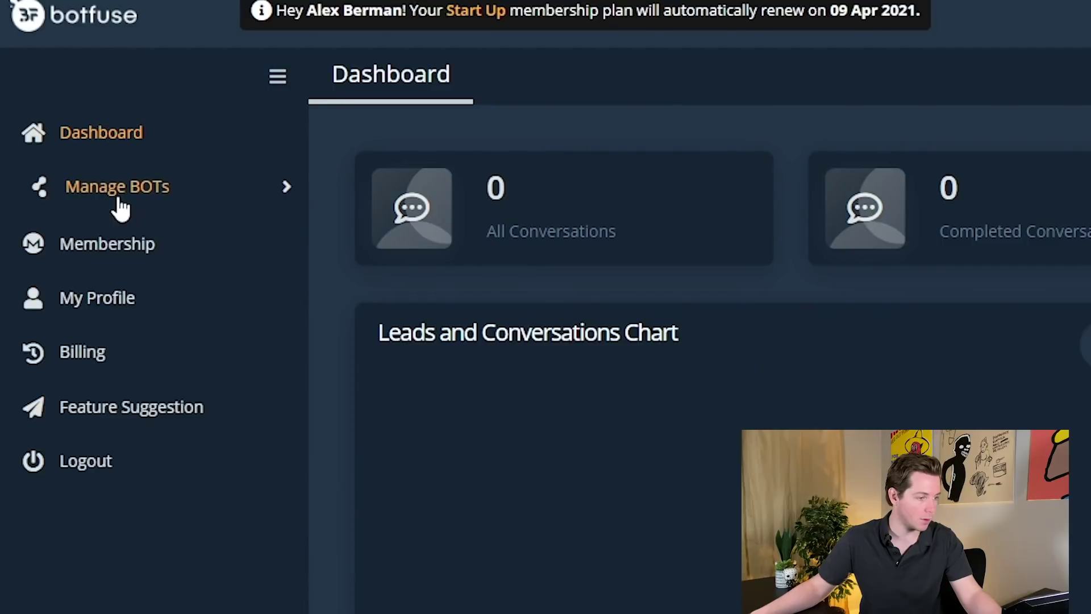
pyautogui.click(60, 149)
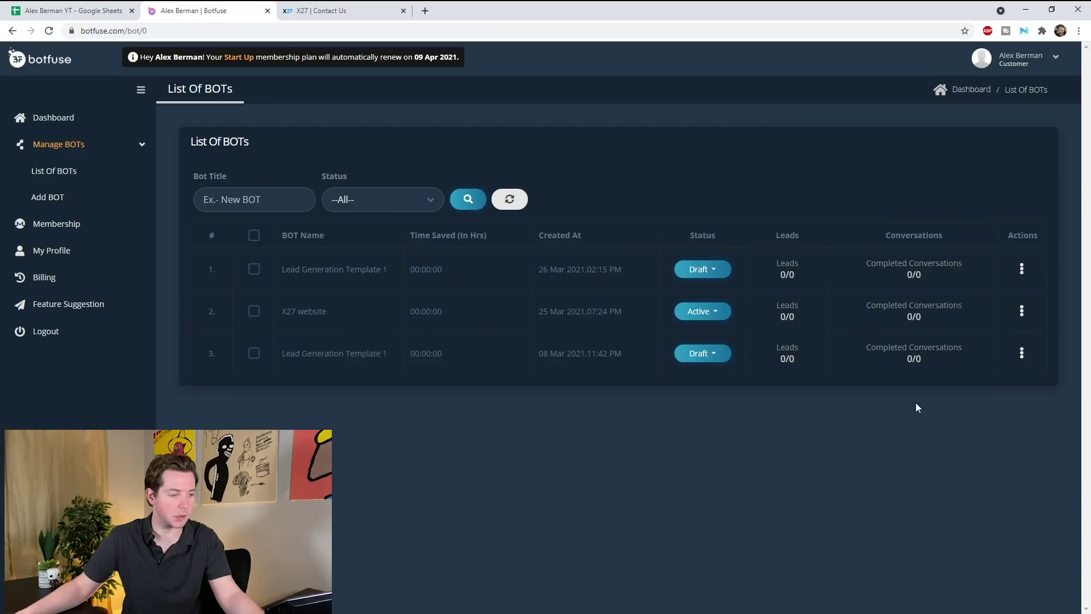
pyautogui.click(1022, 313)
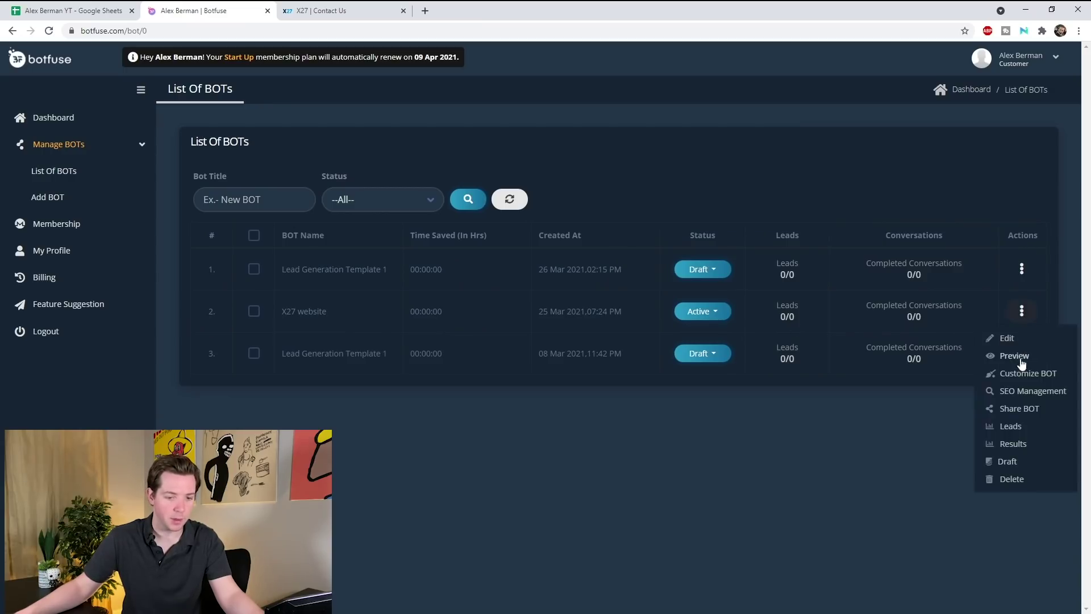
# - Open the X27 website bot in the editor and select its Welcome Message node
pyautogui.click(1007, 339)
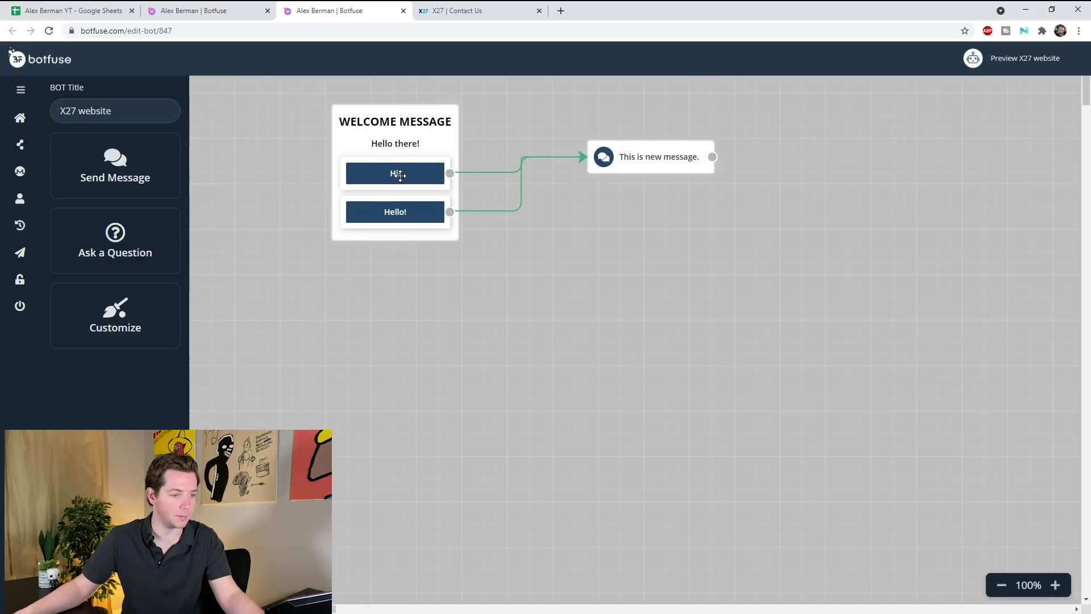
pyautogui.click(659, 146)
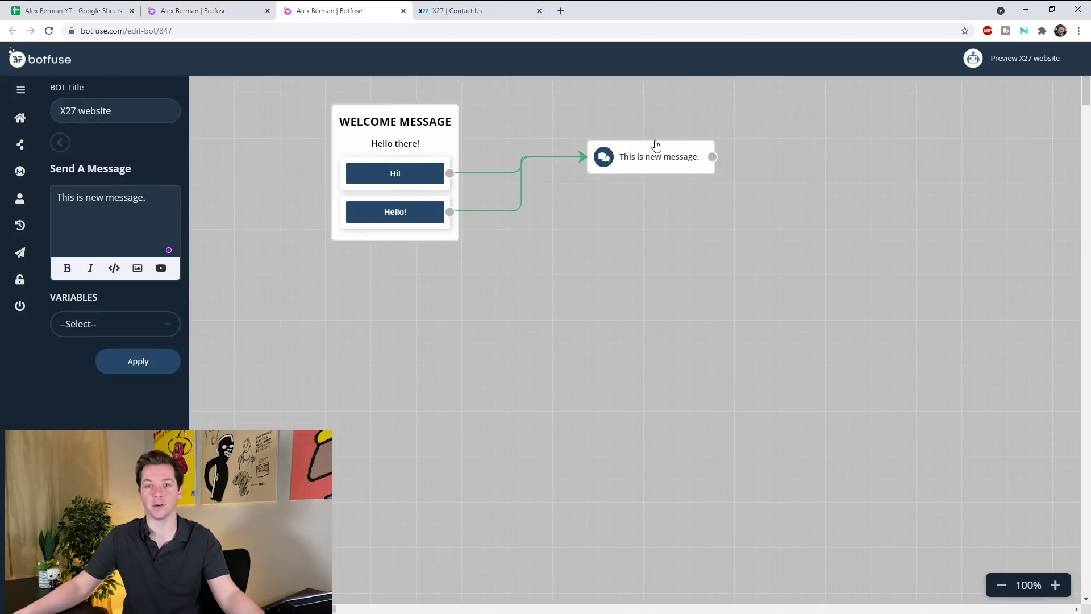
pyautogui.click(423, 144)
# - Change the greeting to 'Hey! What can I help you with today?' with buttons 'Just browsing' and 'I need marketing help'
pyautogui.hotkey('ctrl', 'a')
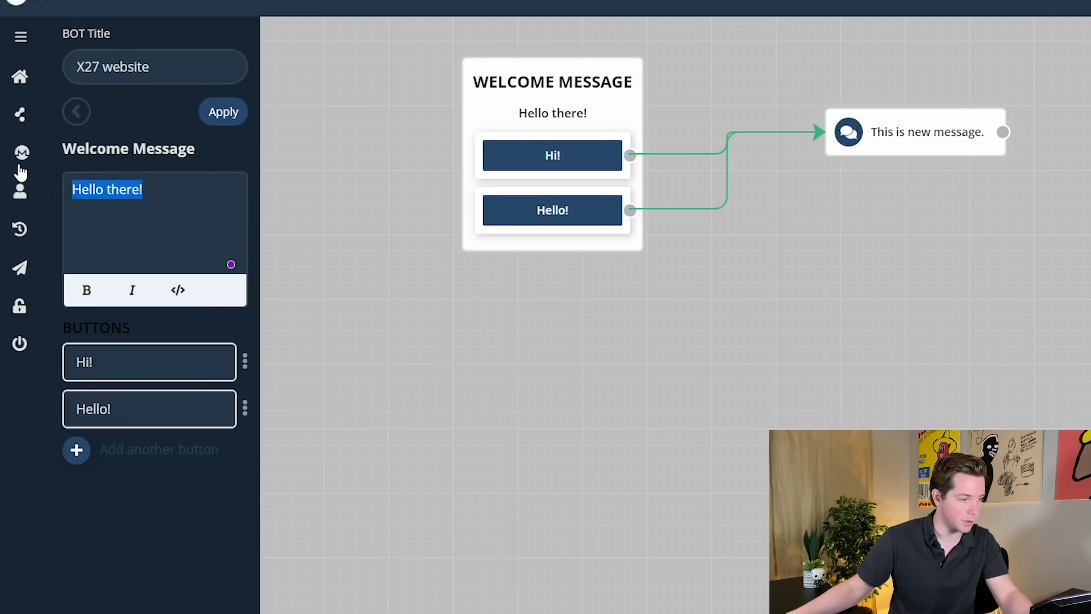
pyautogui.write('Hey! What can')
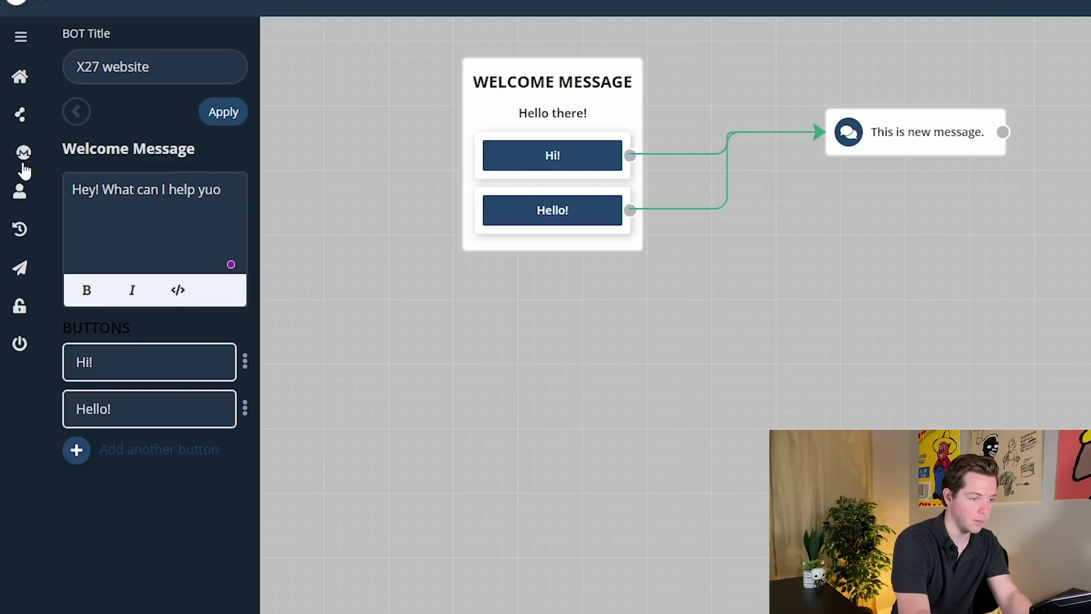
pyautogui.write('I help you with today?')
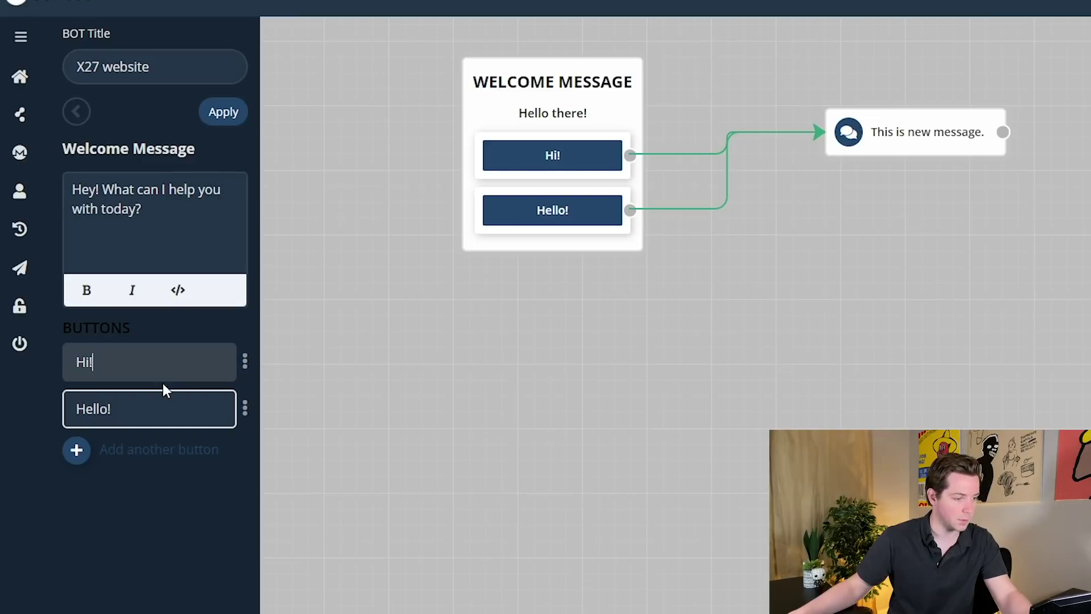
pyautogui.moveTo(163, 383); pyautogui.dragTo(56, 377)
pyautogui.write('Ju')
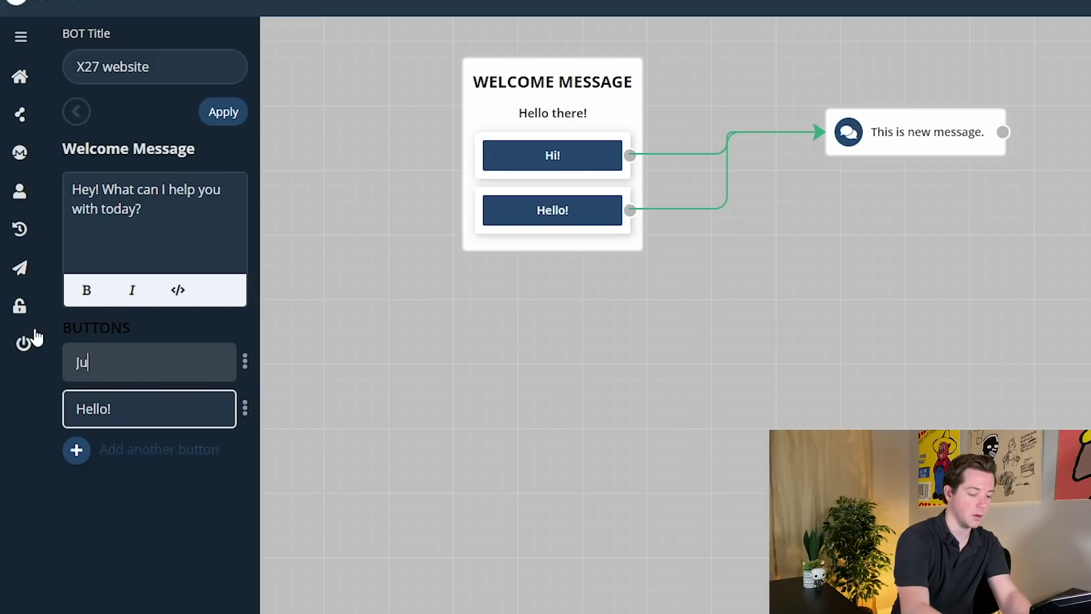
pyautogui.write('st browsing')
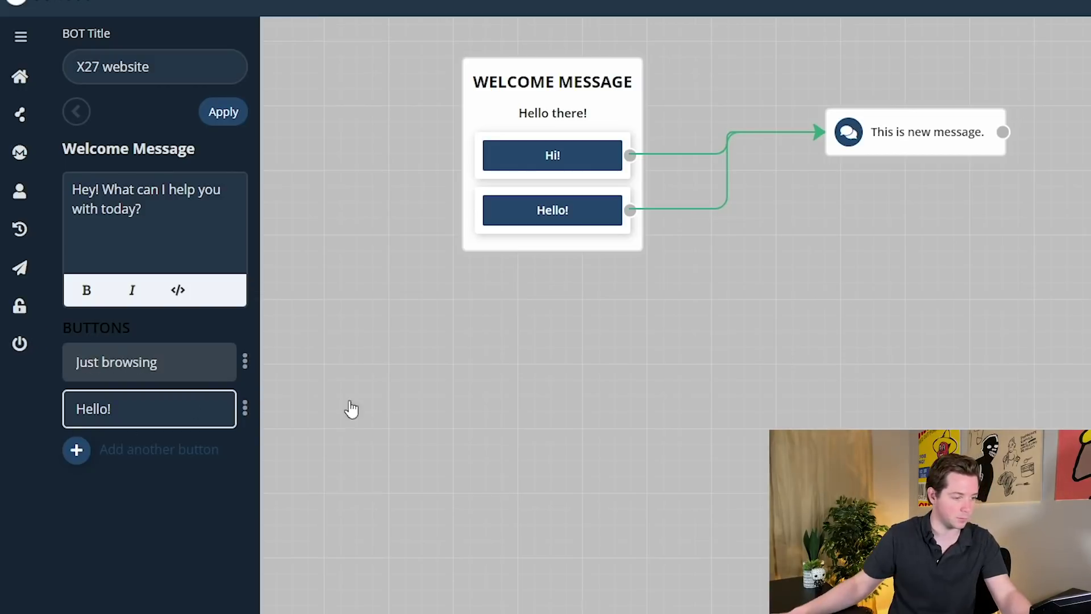
pyautogui.press('Tab')
pyautogui.write('I ne')
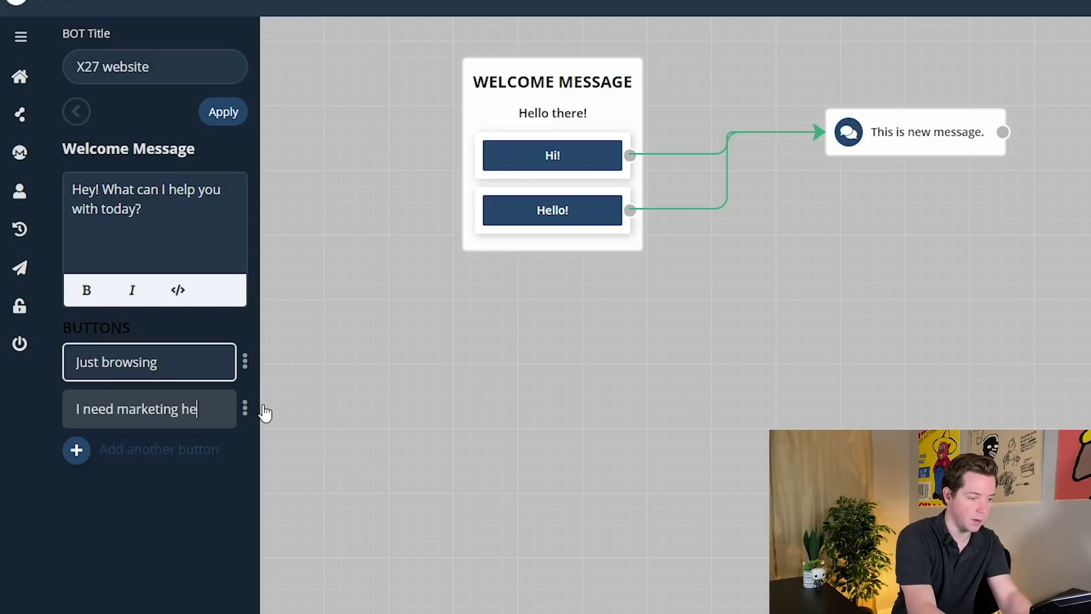
pyautogui.click(499, 370)
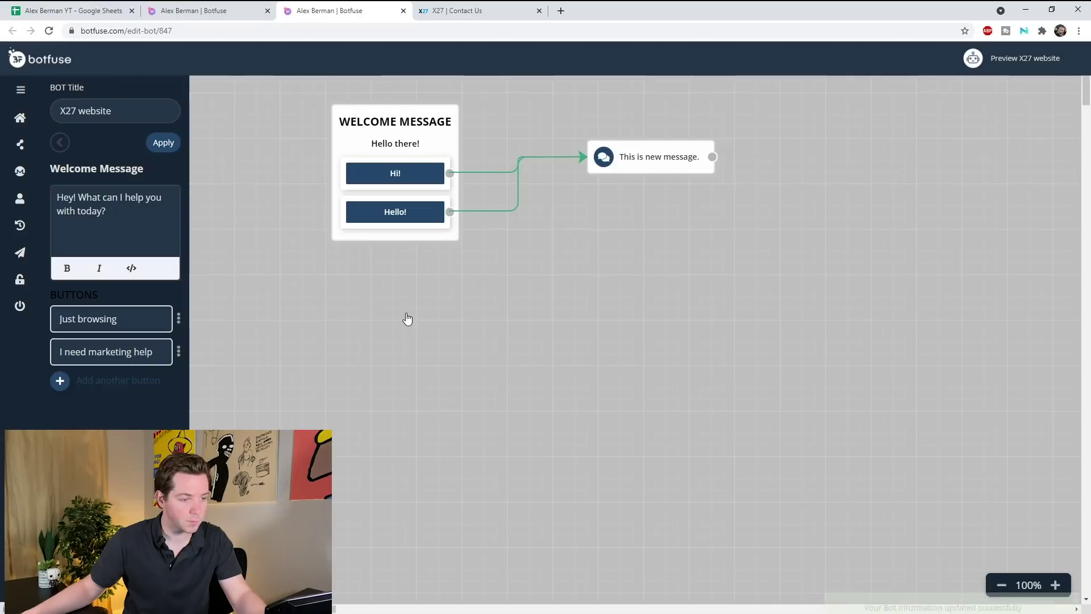
# - Write the Just browsing reply ending 'Let me know if you have any questions!'
pyautogui.click(164, 143)
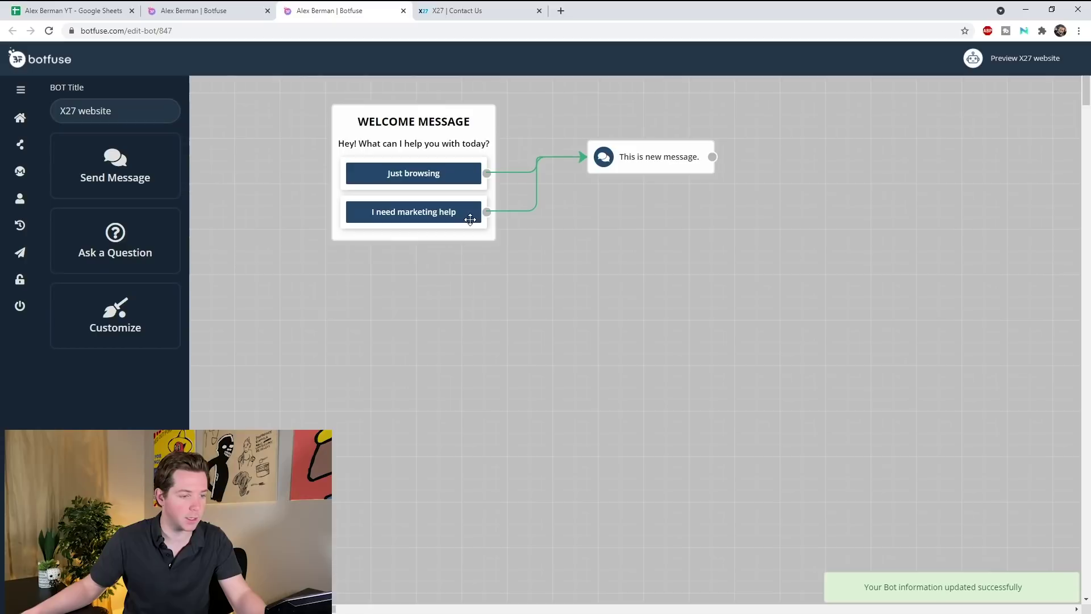
pyautogui.click(422, 206)
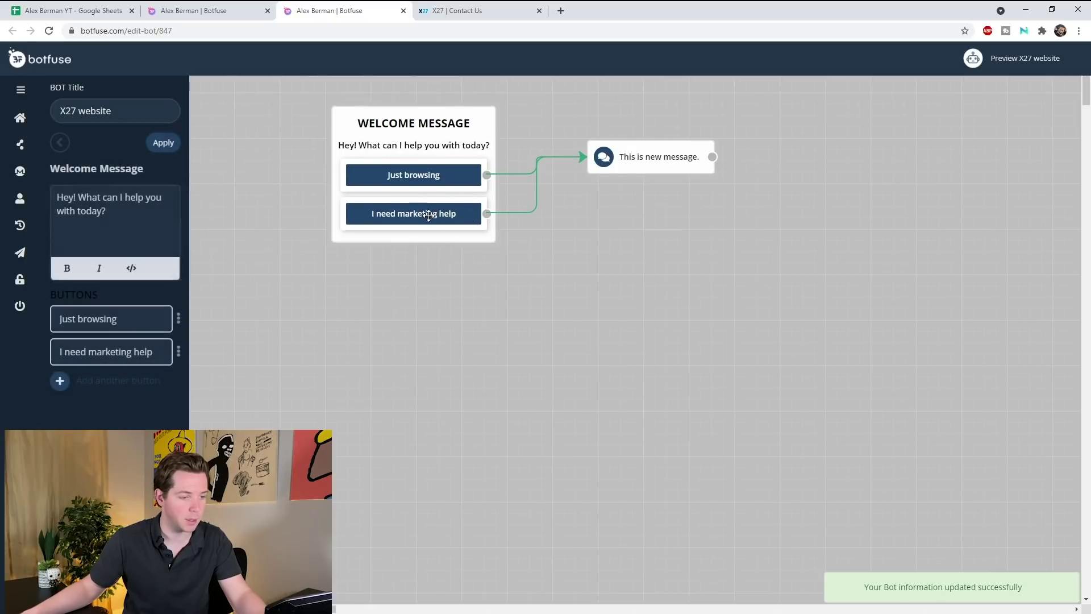
pyautogui.moveTo(178, 351); pyautogui.dragTo(179, 318)
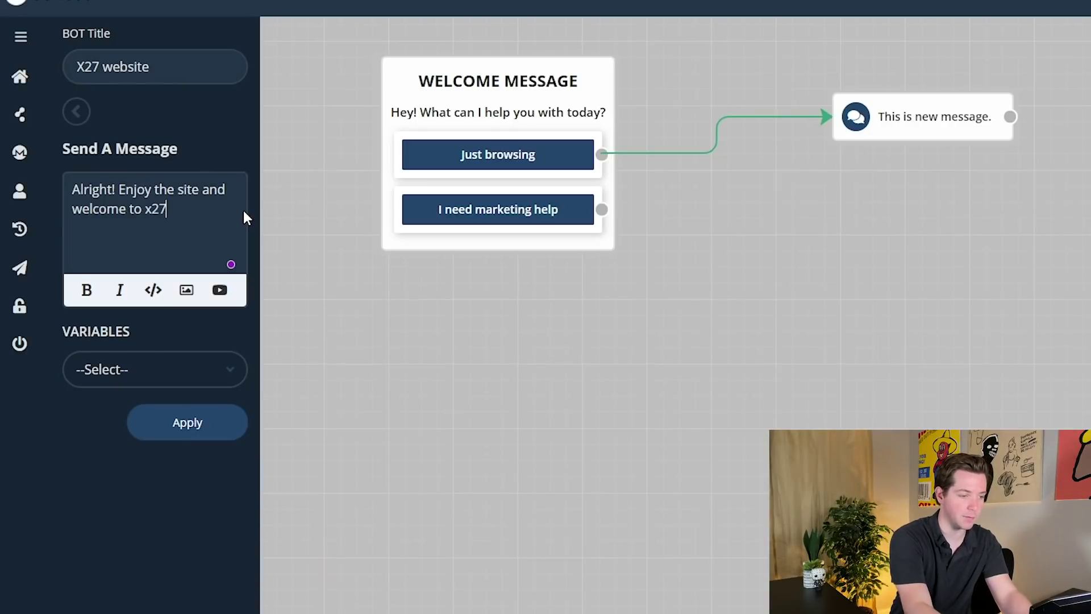
pyautogui.write('. Let me know if tiy w')
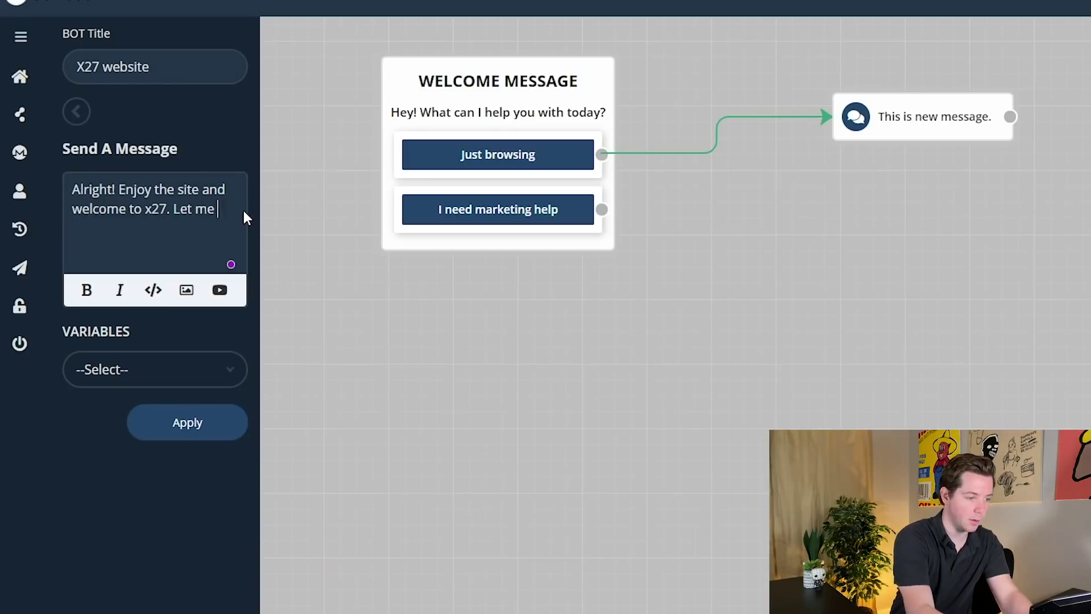
pyautogui.press('BackSpace')
pyautogui.press('BackSpace')
pyautogui.press('BackSpace')
pyautogui.press('BackSpace')
pyautogui.press('BackSpace')
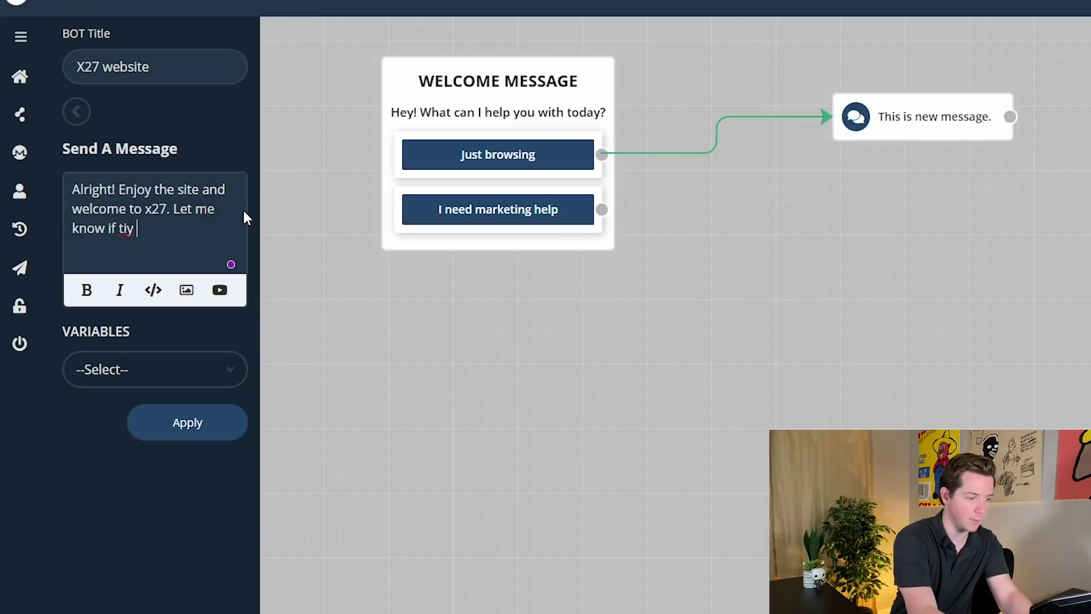
pyautogui.write('you have ')
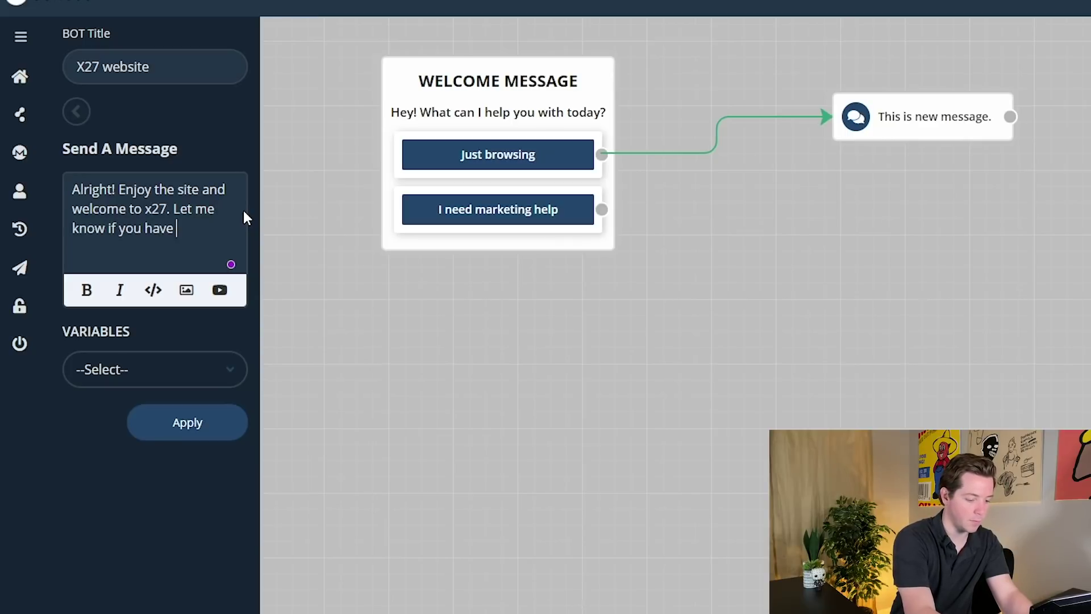
pyautogui.write('any questions!')
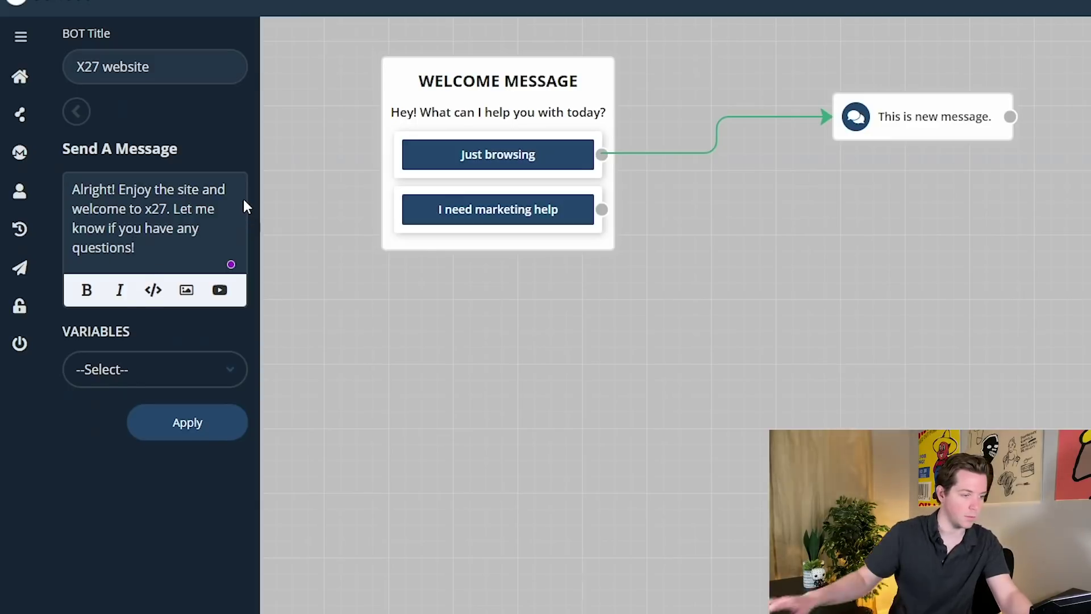
# - Apply the reply text and drop a new message block onto the canvas
pyautogui.click(153, 372)
pyautogui.click(186, 417)
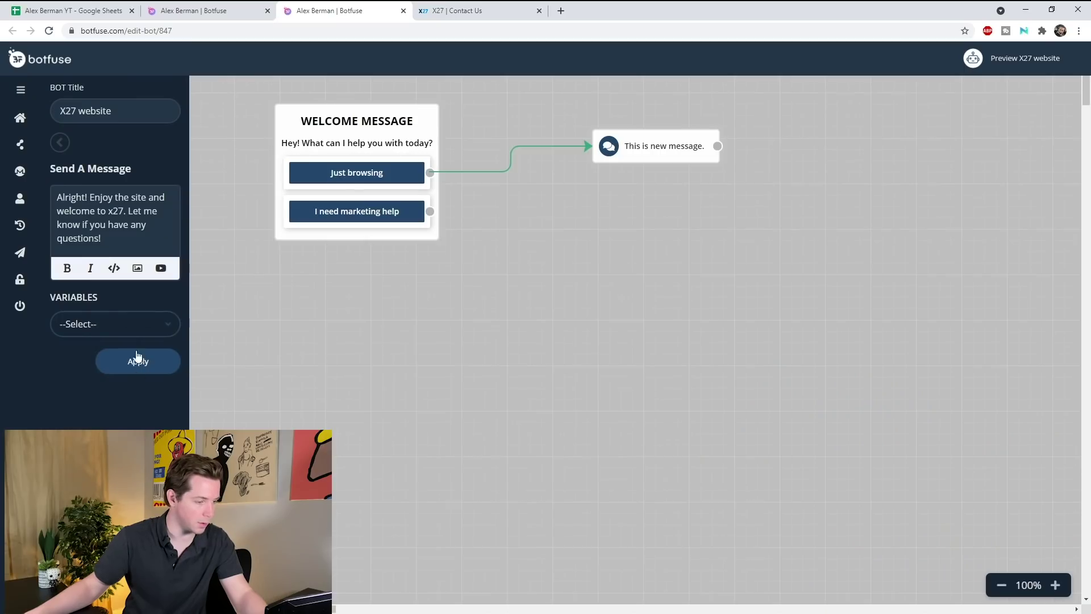
pyautogui.click(136, 357)
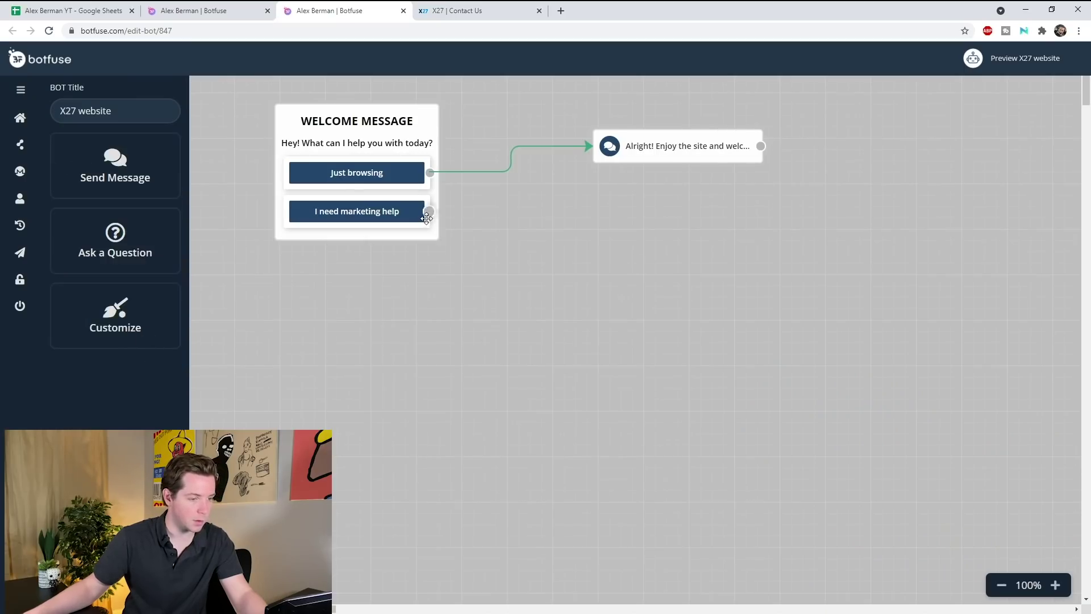
pyautogui.moveTo(113, 170); pyautogui.dragTo(561, 252)
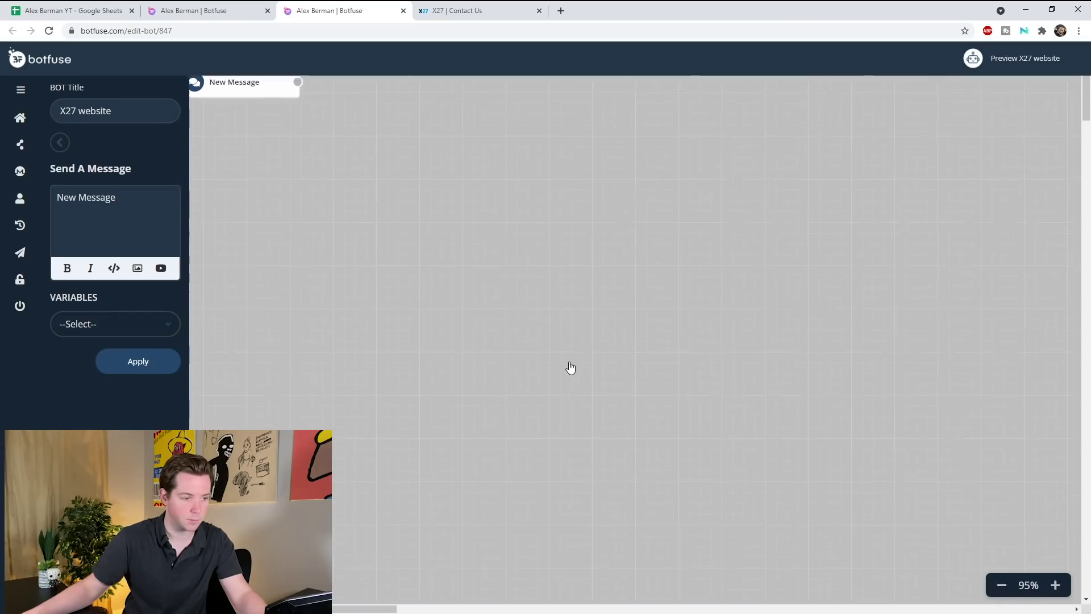
# - Connect the 'I need marketing help' button to the new message block
pyautogui.rightClick(281, 316)
pyautogui.hscroll(-5, 318, 204)
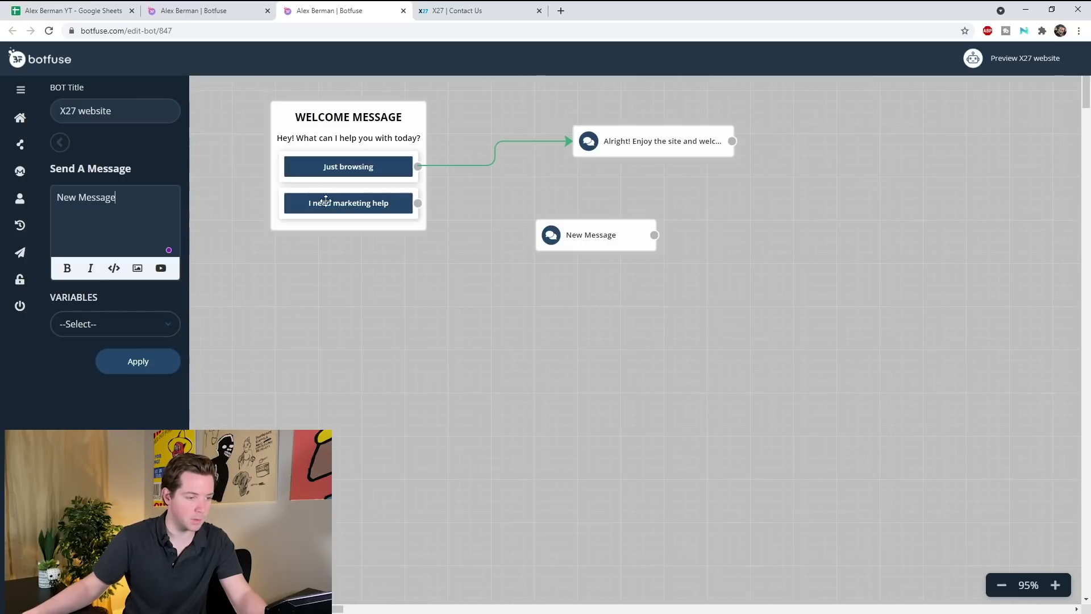
pyautogui.click(319, 205)
pyautogui.moveTo(418, 203); pyautogui.dragTo(501, 219)
pyautogui.moveTo(501, 219); pyautogui.dragTo(538, 235)
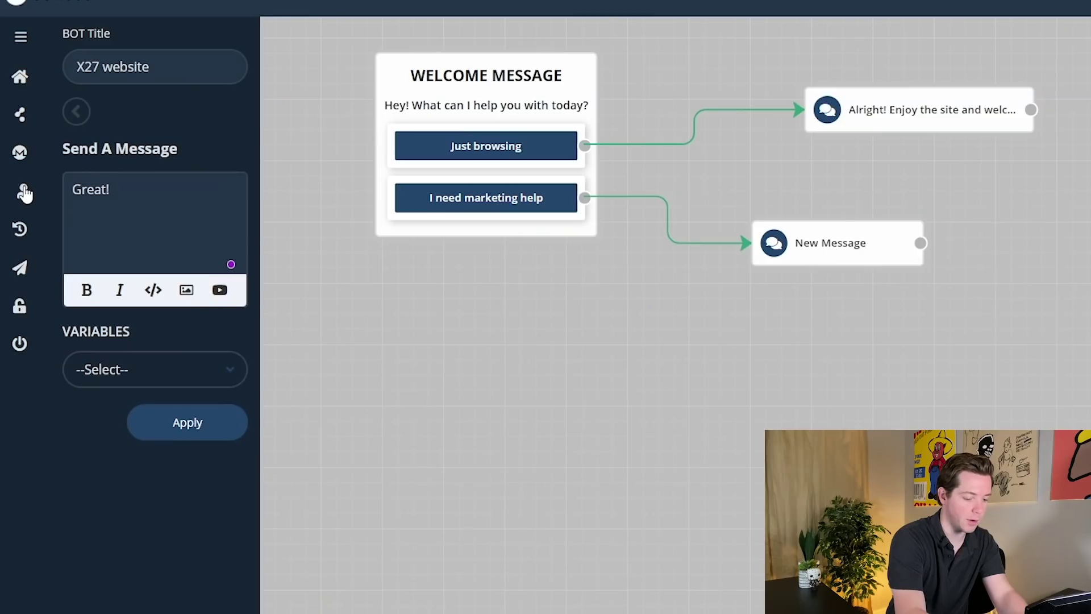
pyautogui.write('sk you name')
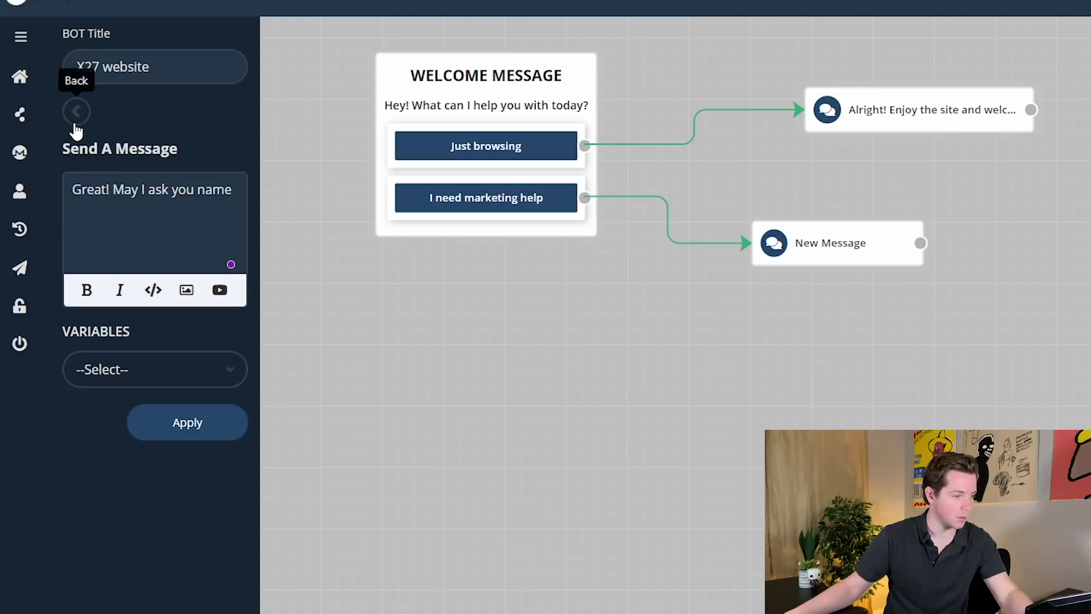
pyautogui.click(331, 454)
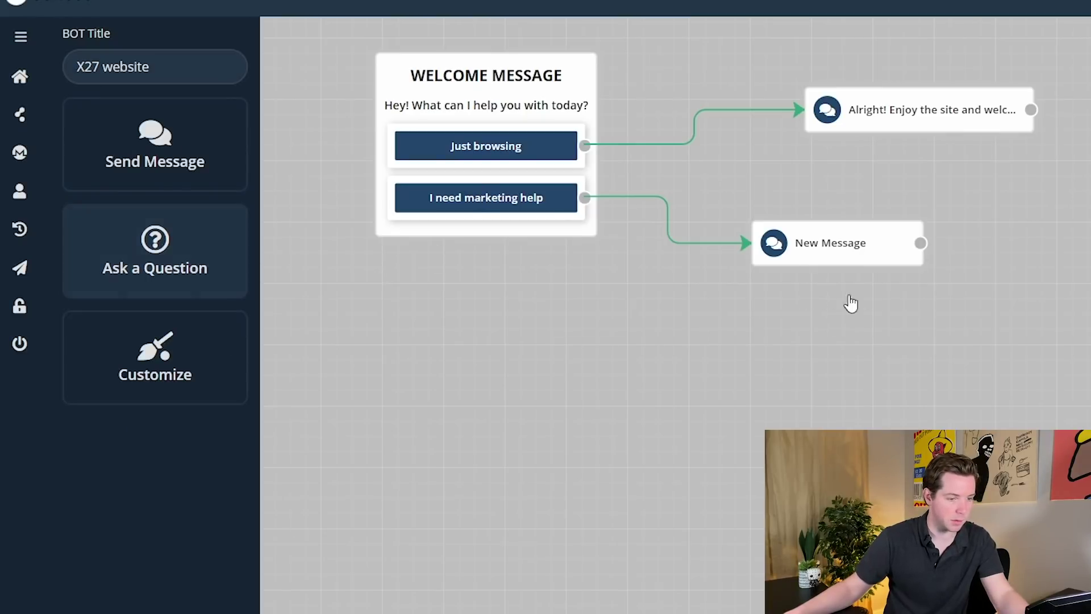
# - Delete the draft New Message and Alright! message blocks
pyautogui.click(913, 210)
pyautogui.click(919, 109)
pyautogui.tripleClick(137, 218)
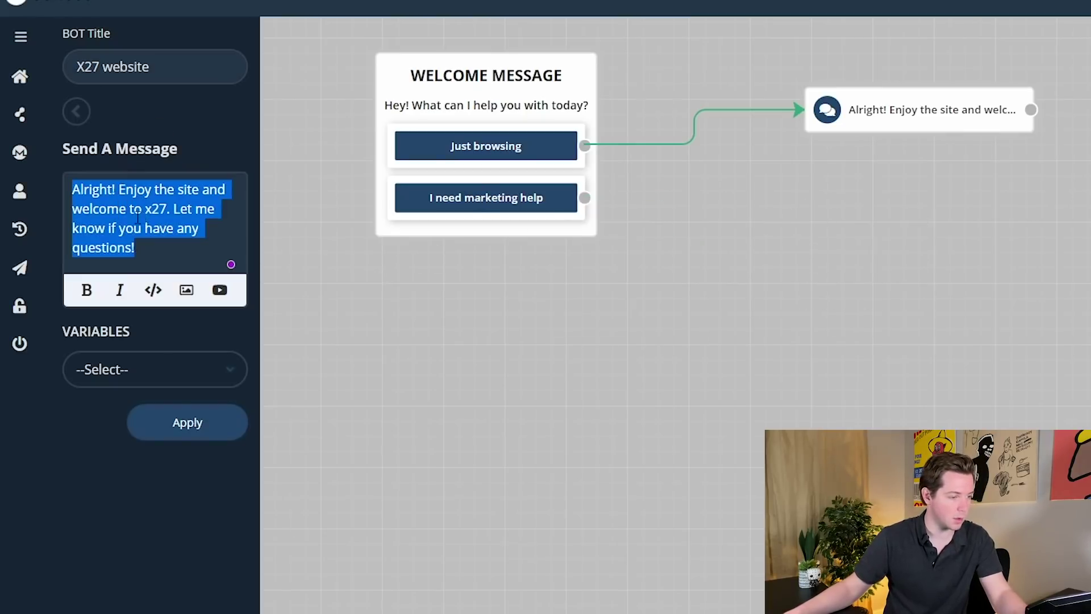
pyautogui.click(1023, 96)
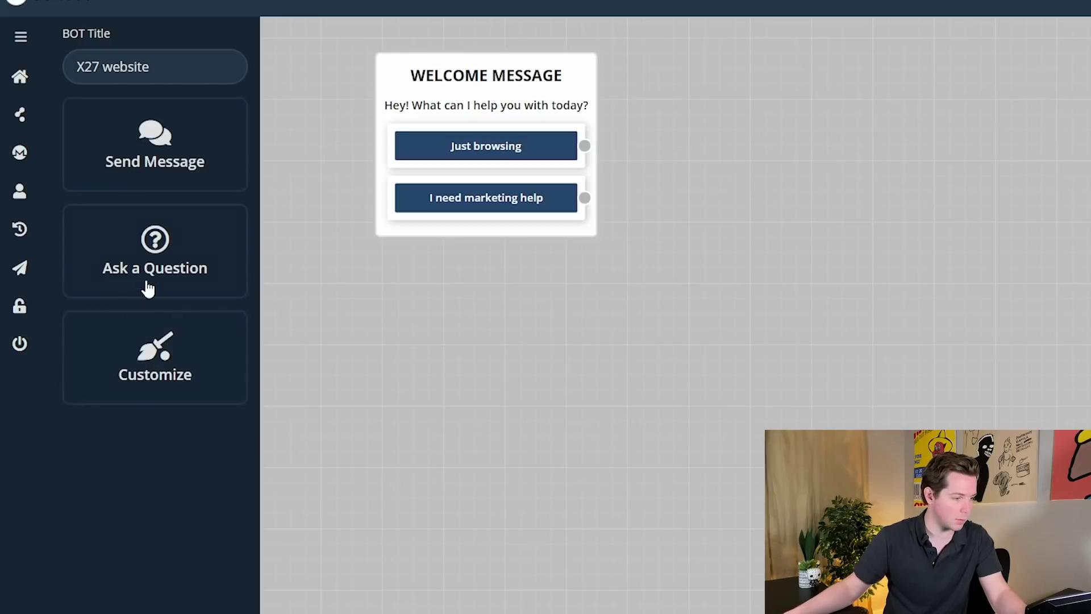
# - Add a Name question reading 'Great! What's your *name*?' and link 'I need marketing help' to it
pyautogui.click(175, 268)
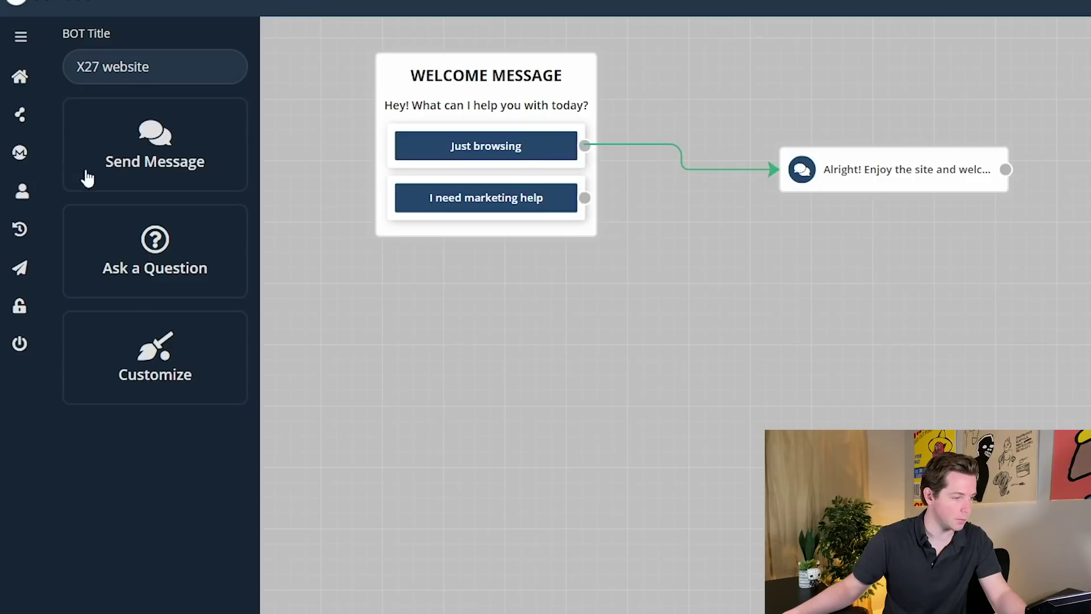
pyautogui.click(189, 275)
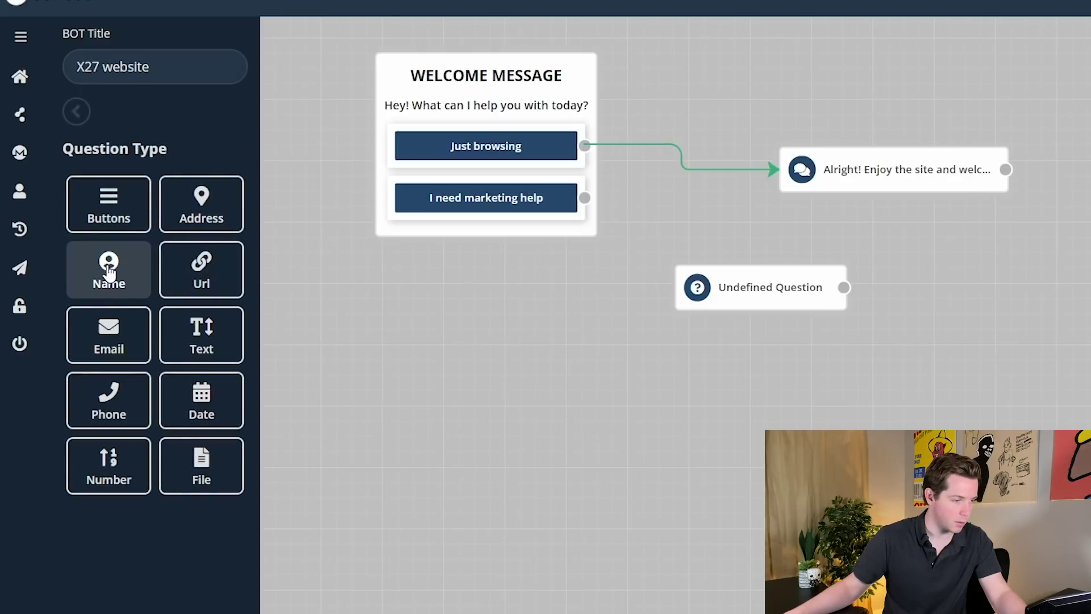
pyautogui.click(109, 272)
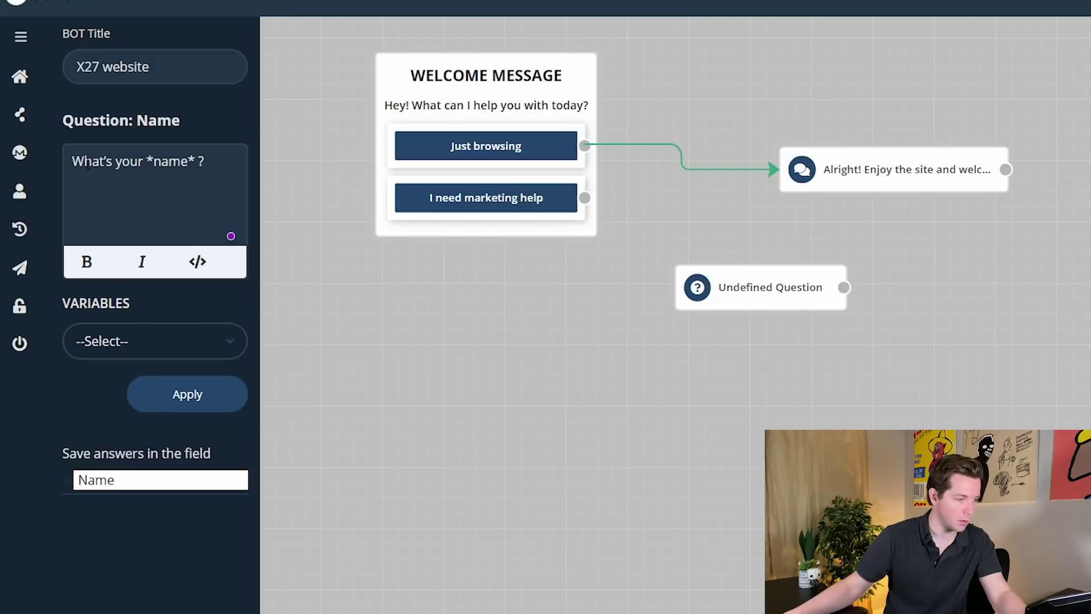
pyautogui.write('Great!')
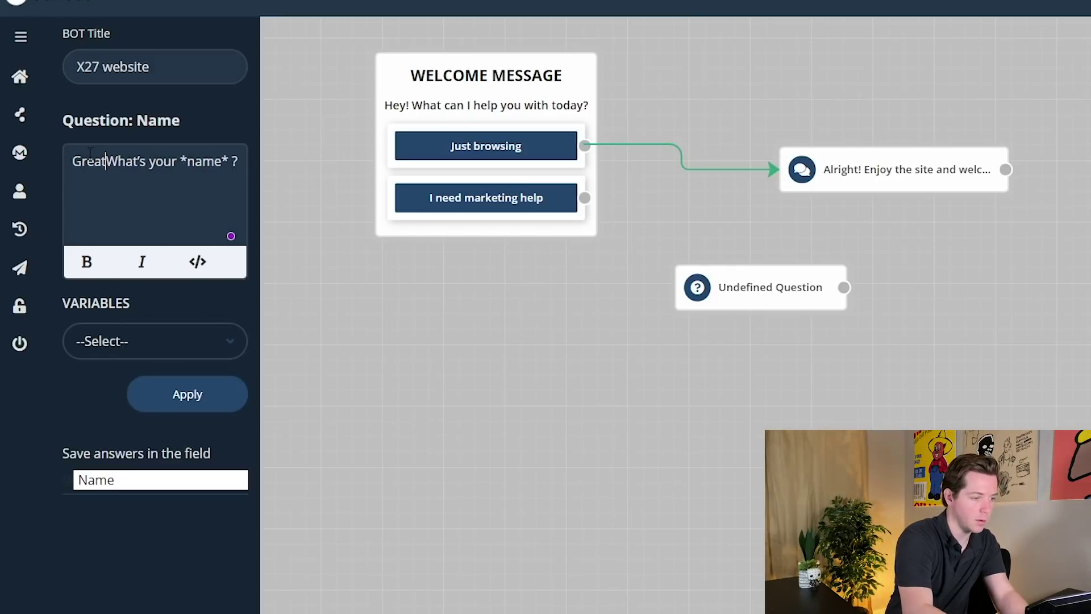
pyautogui.click(226, 341)
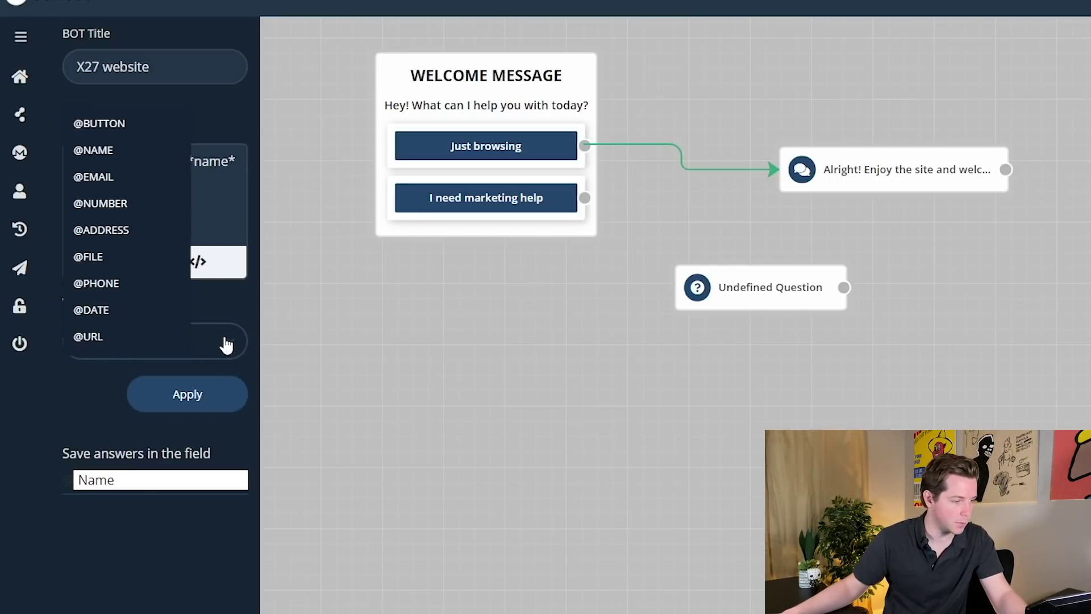
pyautogui.click(226, 341)
pyautogui.click(754, 321)
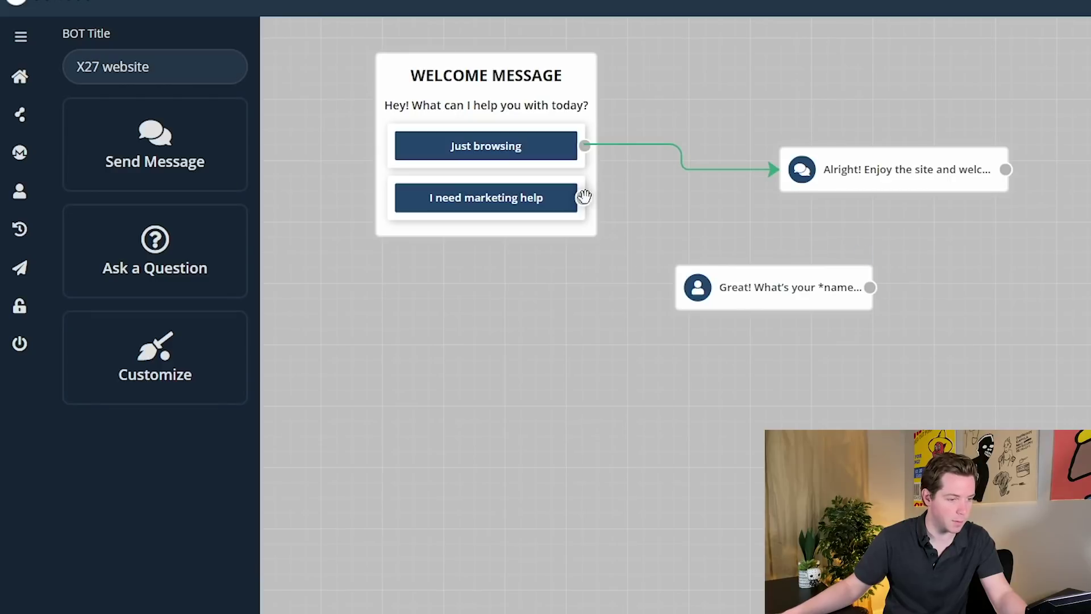
pyautogui.moveTo(584, 196); pyautogui.dragTo(676, 287)
# - Set the Email question to 'And a good email address?' and apply both question texts
pyautogui.moveTo(878, 295); pyautogui.dragTo(174, 288)
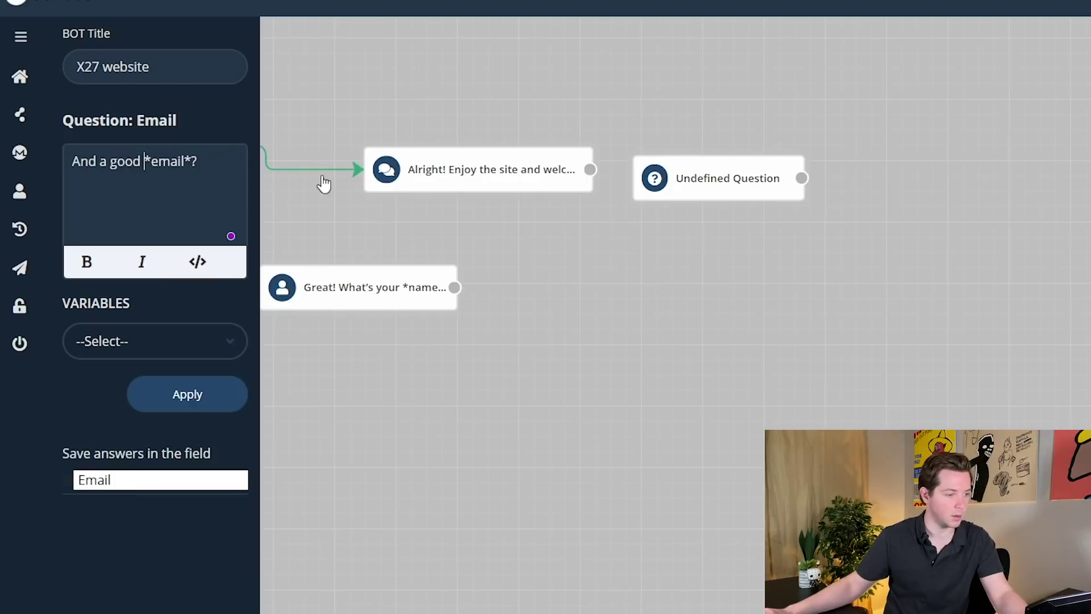
pyautogui.click(146, 357)
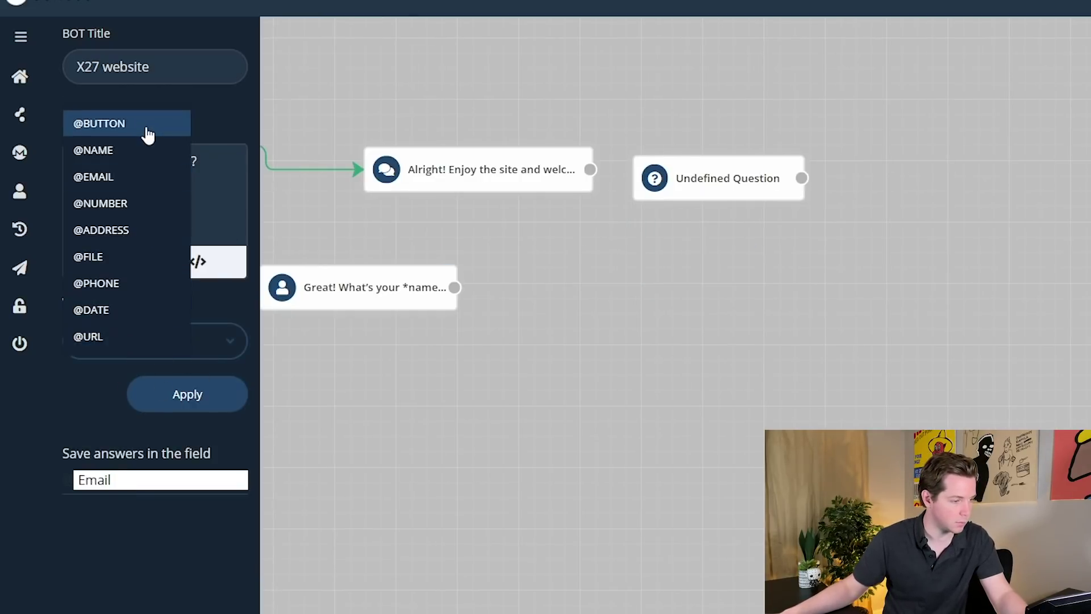
pyautogui.click(93, 177)
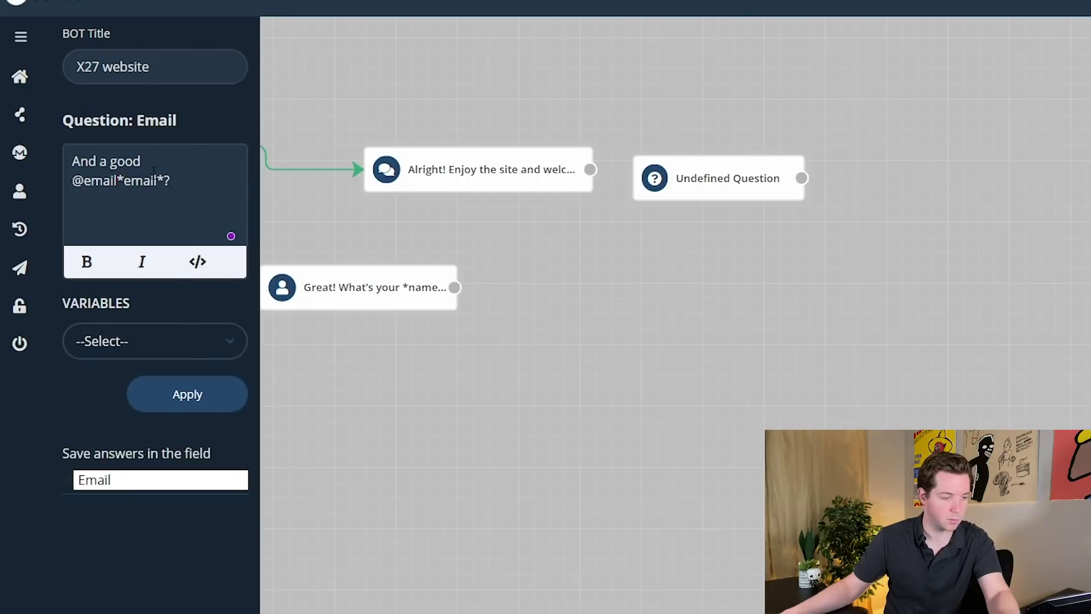
pyautogui.moveTo(175, 180); pyautogui.dragTo(23, 191)
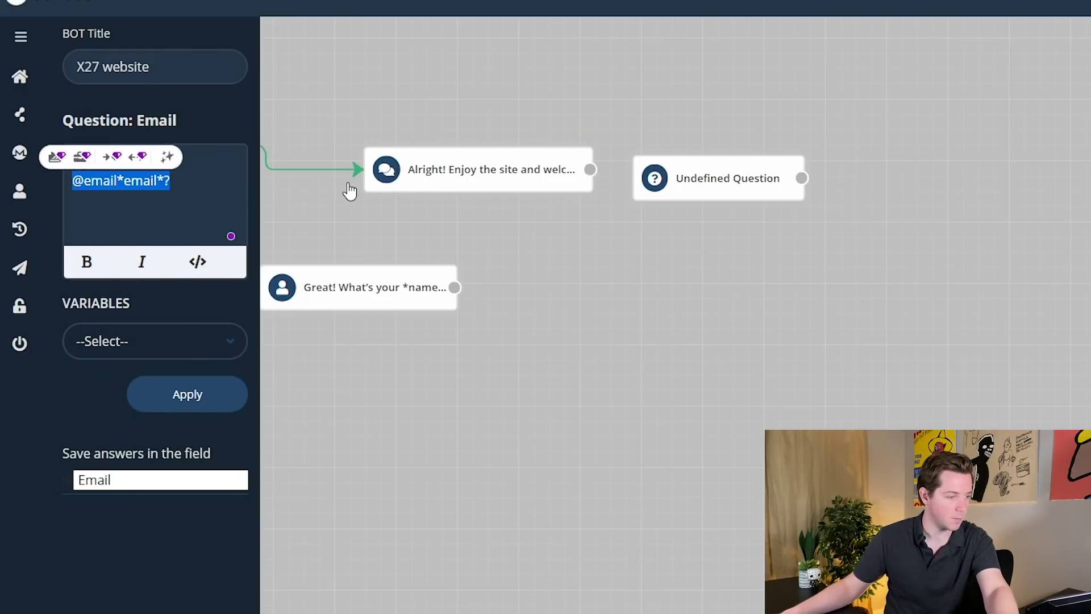
pyautogui.press('BackSpace')
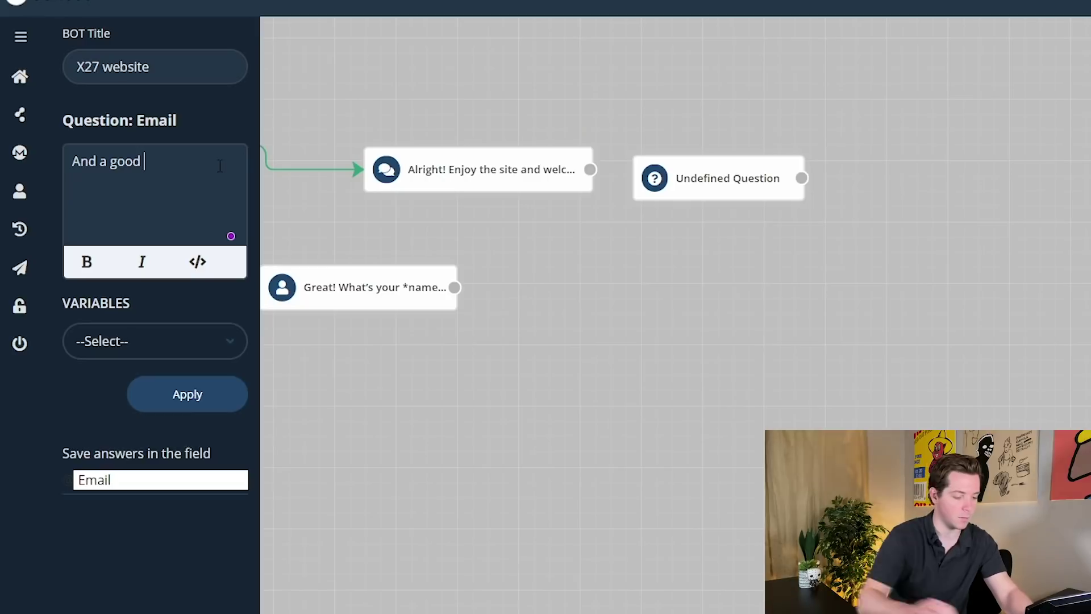
pyautogui.write('email address?')
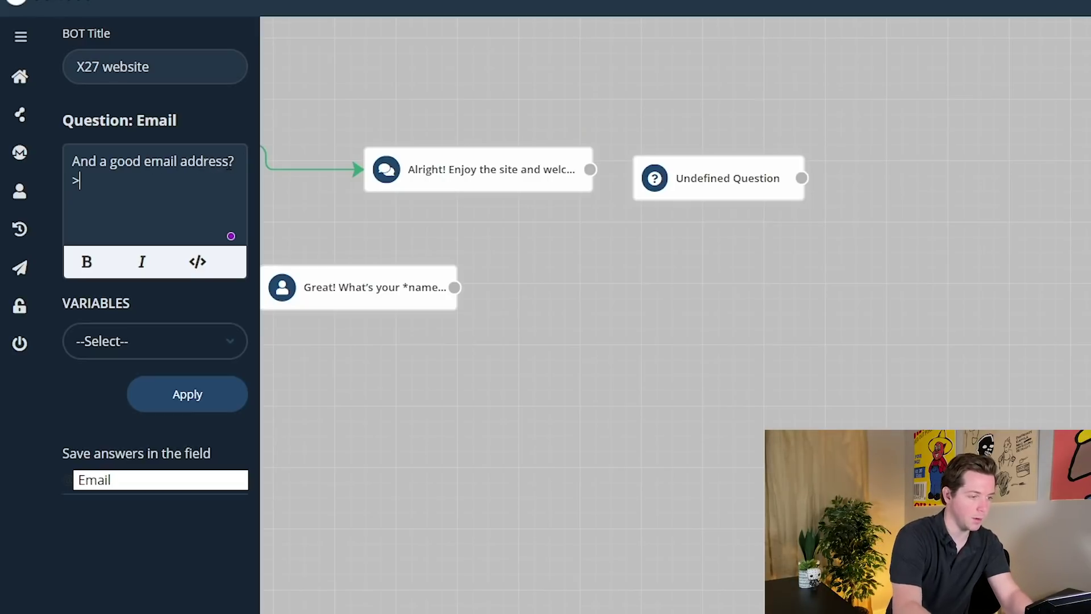
pyautogui.click(187, 394)
pyautogui.click(185, 421)
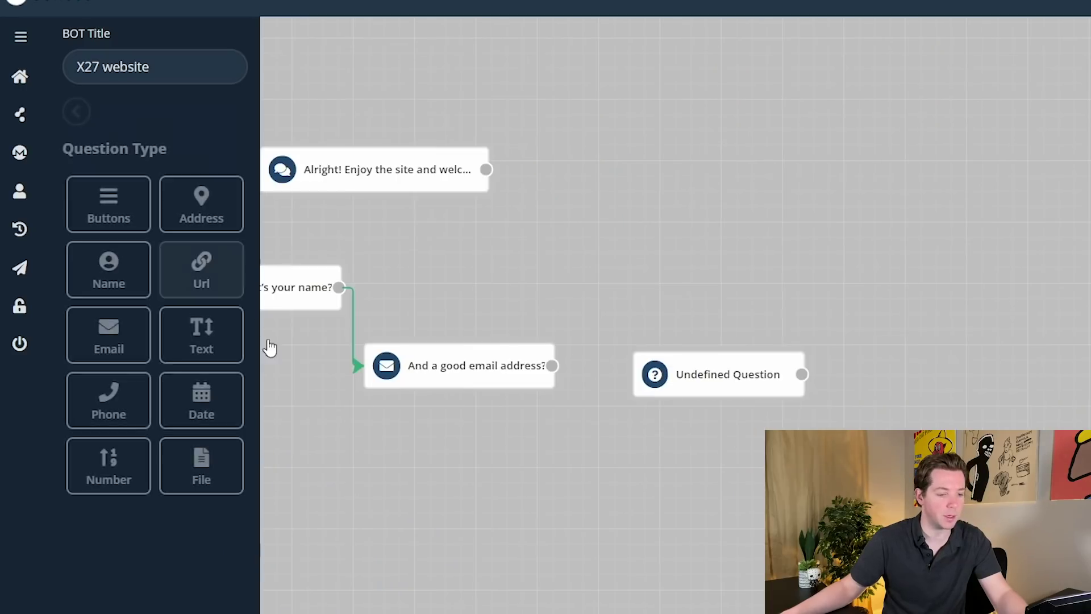
pyautogui.click(108, 204)
pyautogui.write('Great! What a')
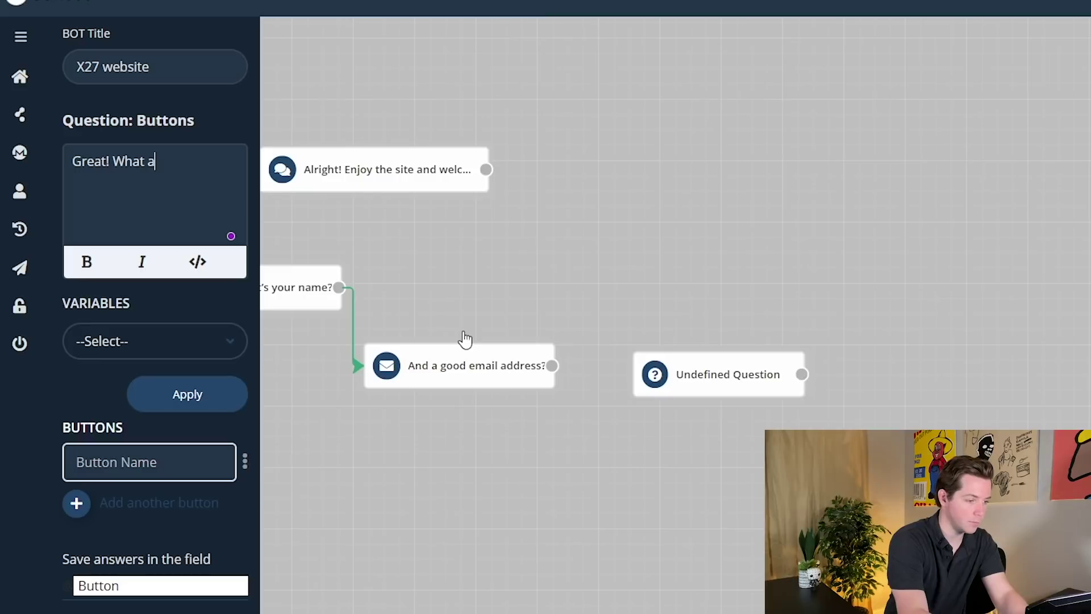
pyautogui.write('re you look')
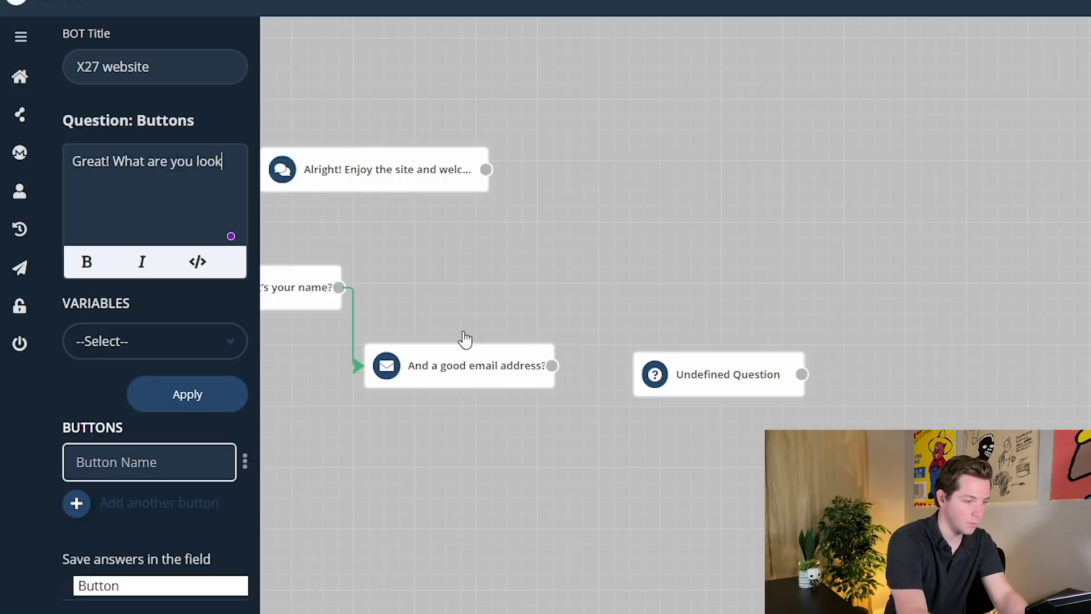
pyautogui.write('ing for?')
pyautogui.click(125, 341)
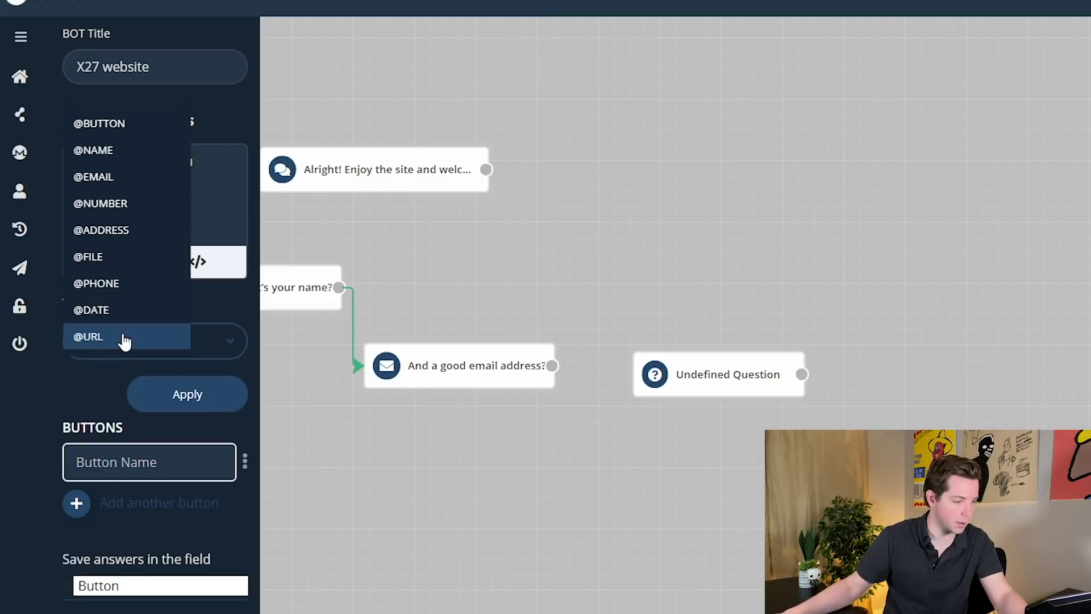
pyautogui.click(98, 394)
pyautogui.write('More clients')
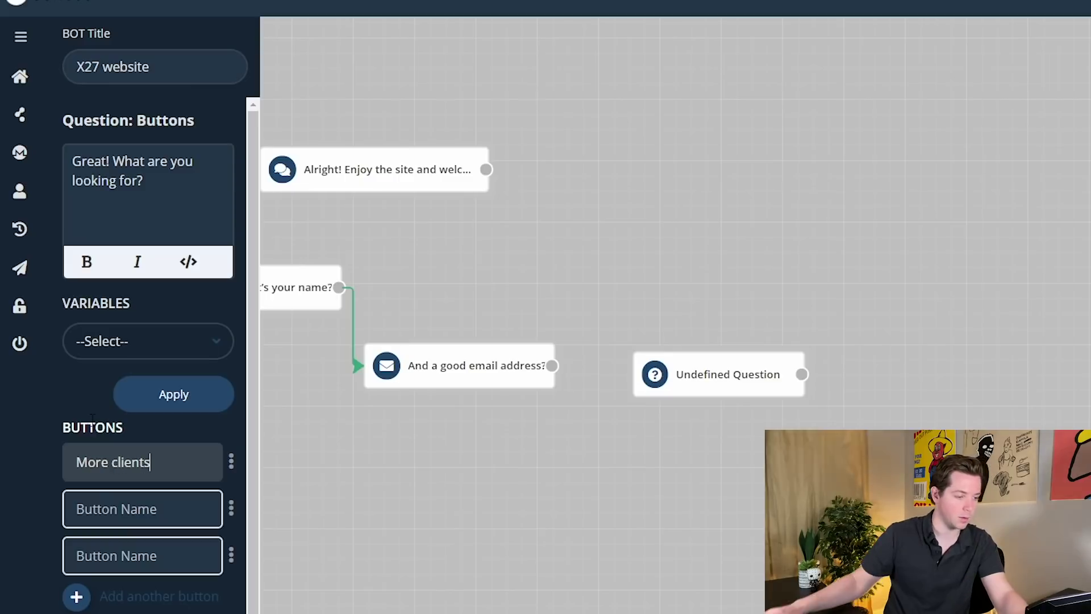
pyautogui.click(141, 526)
pyautogui.write('Sales coach')
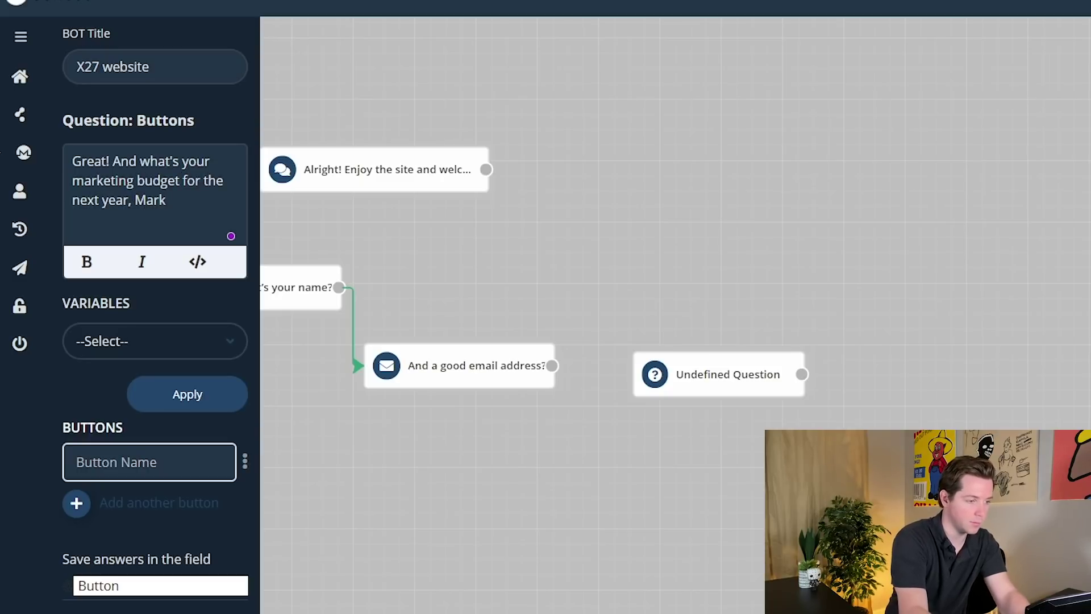
pyautogui.press('BackSpace')
pyautogui.click(110, 341)
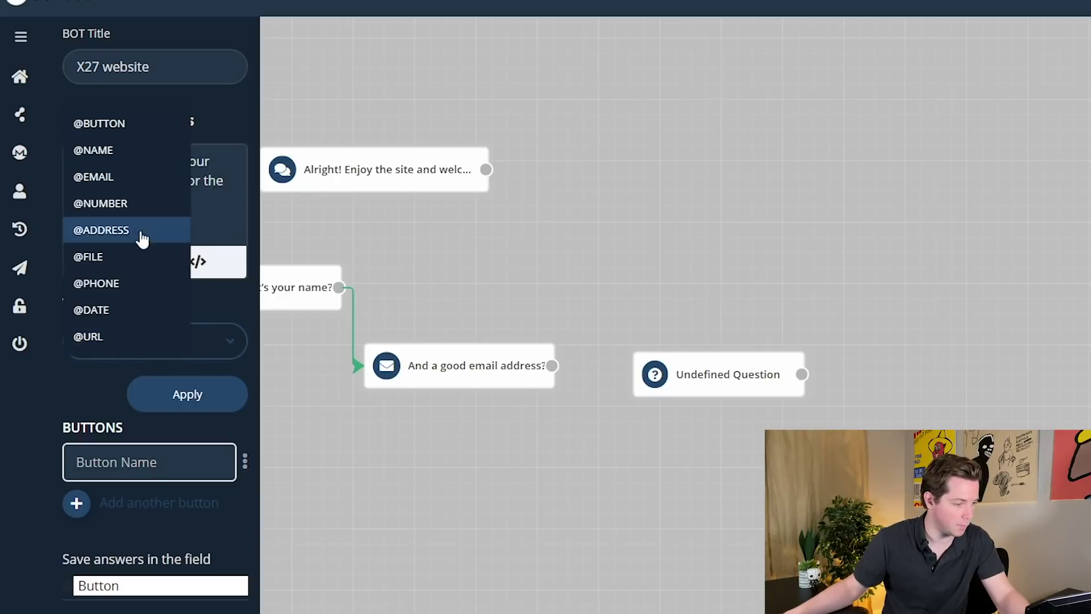
pyautogui.click(97, 148)
pyautogui.write('?')
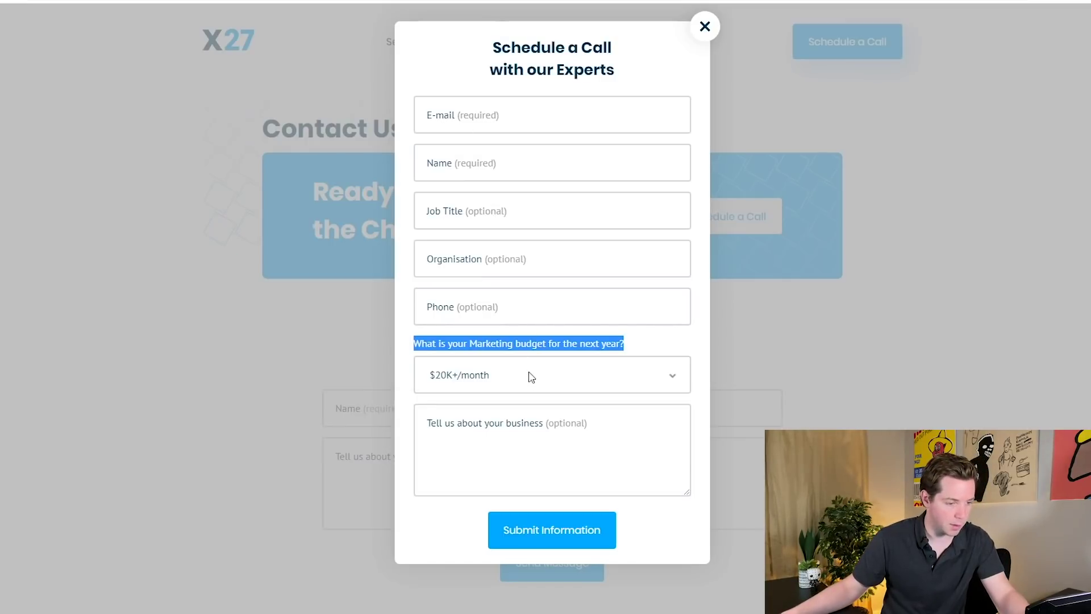
# - Add budget answers '$10K - $20K/month', '$5K - $10K/month' and 'I'm not looking to invest in marketing'
pyautogui.click(531, 377)
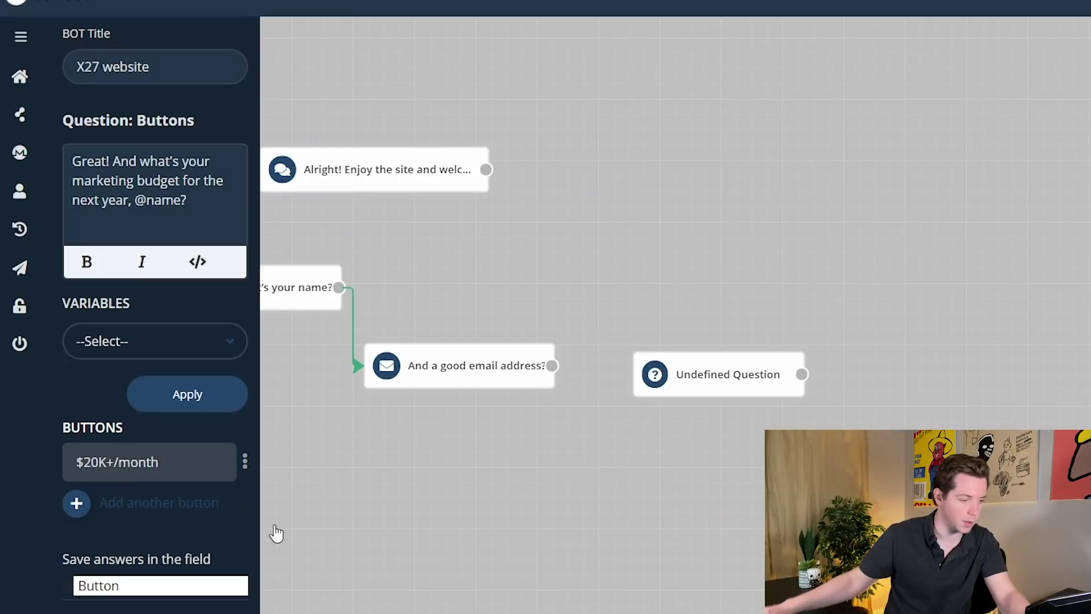
pyautogui.click(76, 502)
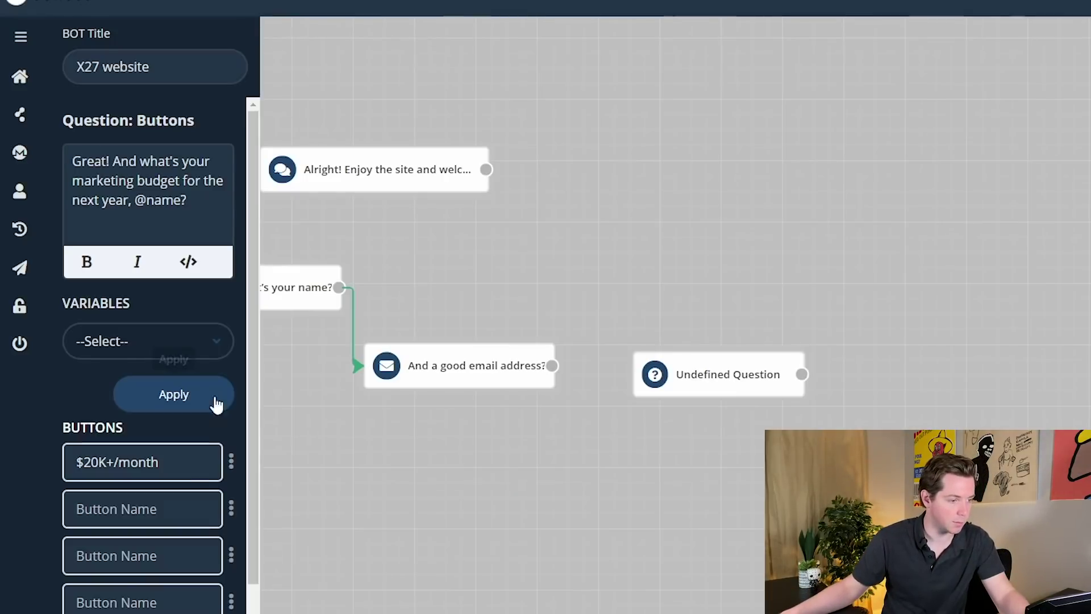
pyautogui.click(142, 509)
pyautogui.write('$10K - $20K/month')
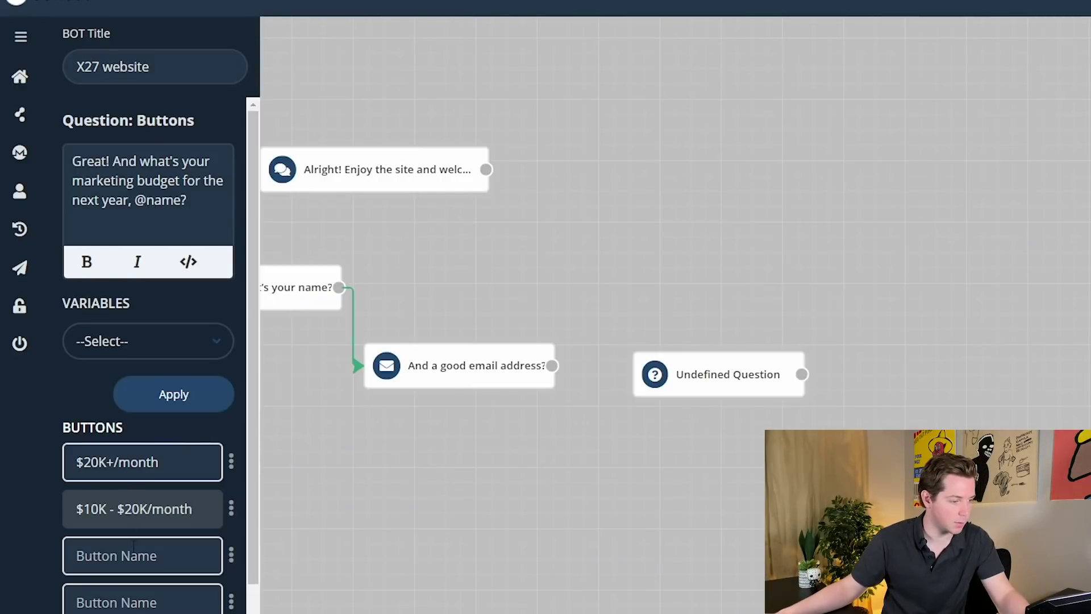
pyautogui.click(133, 545)
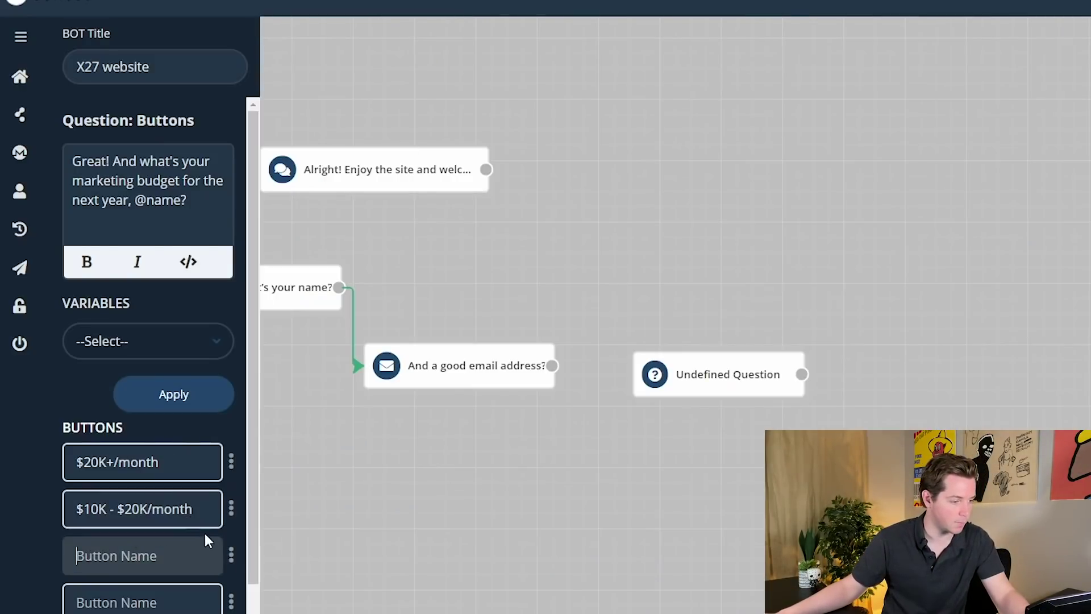
pyautogui.write('$5K - $10K/month')
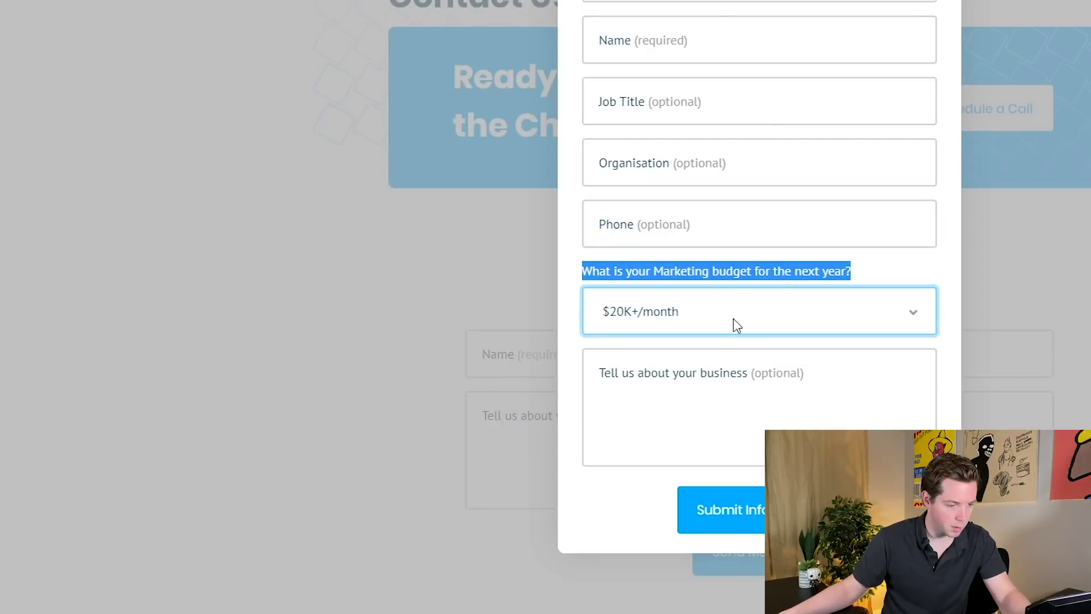
pyautogui.click(733, 319)
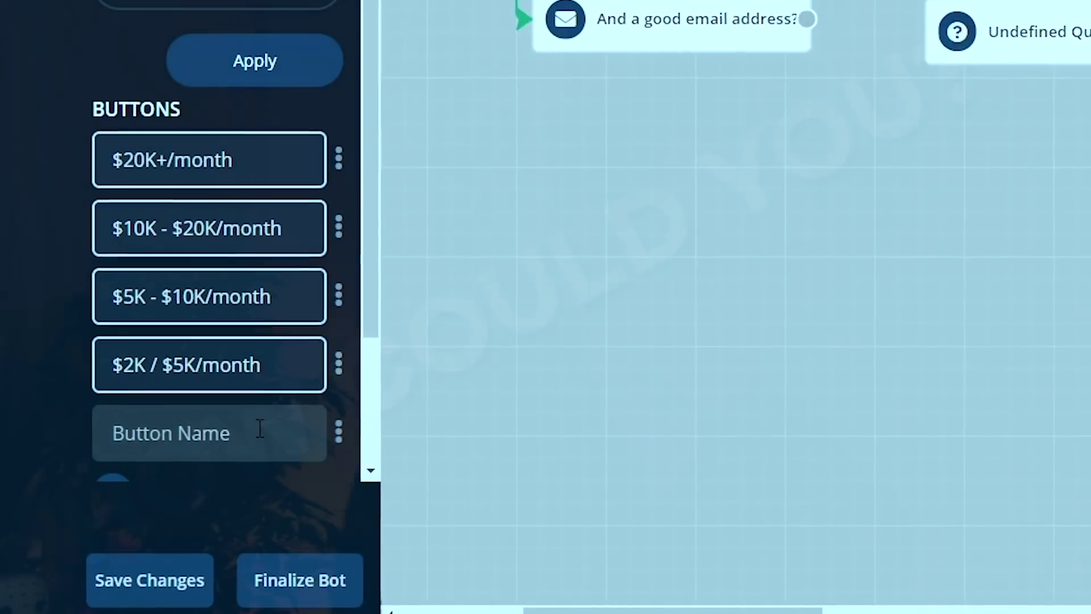
pyautogui.write("I'm not ")
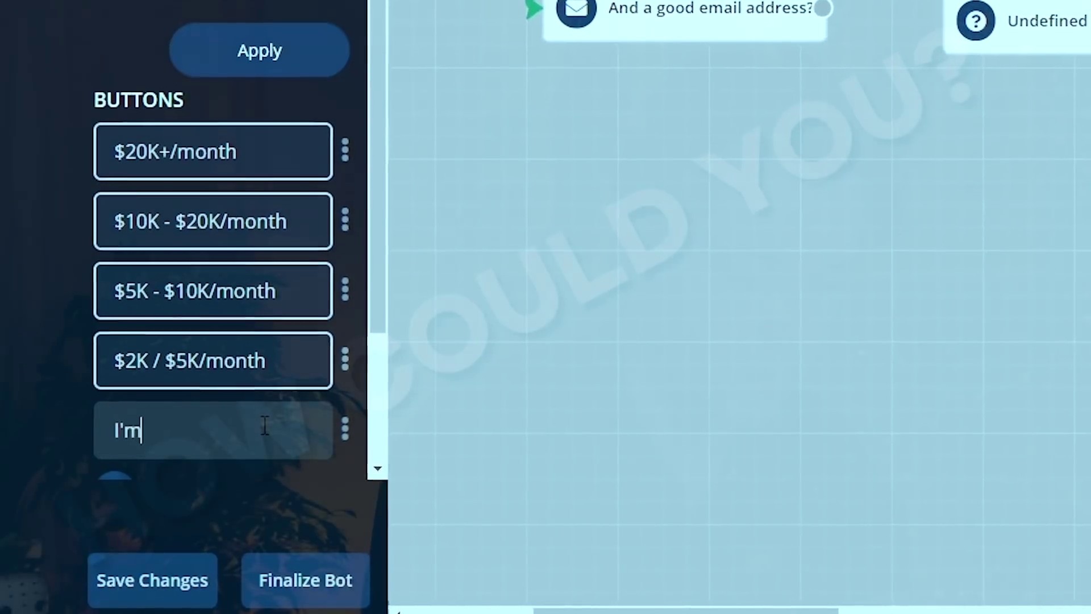
pyautogui.write('looking for')
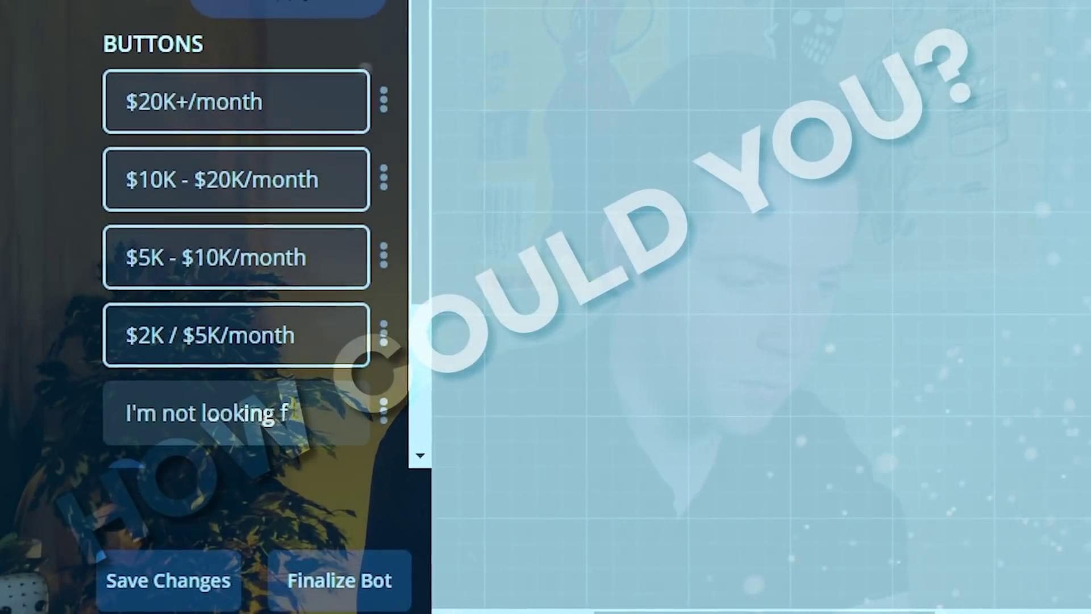
pyautogui.press('BackSpace')
pyautogui.write('to invest')
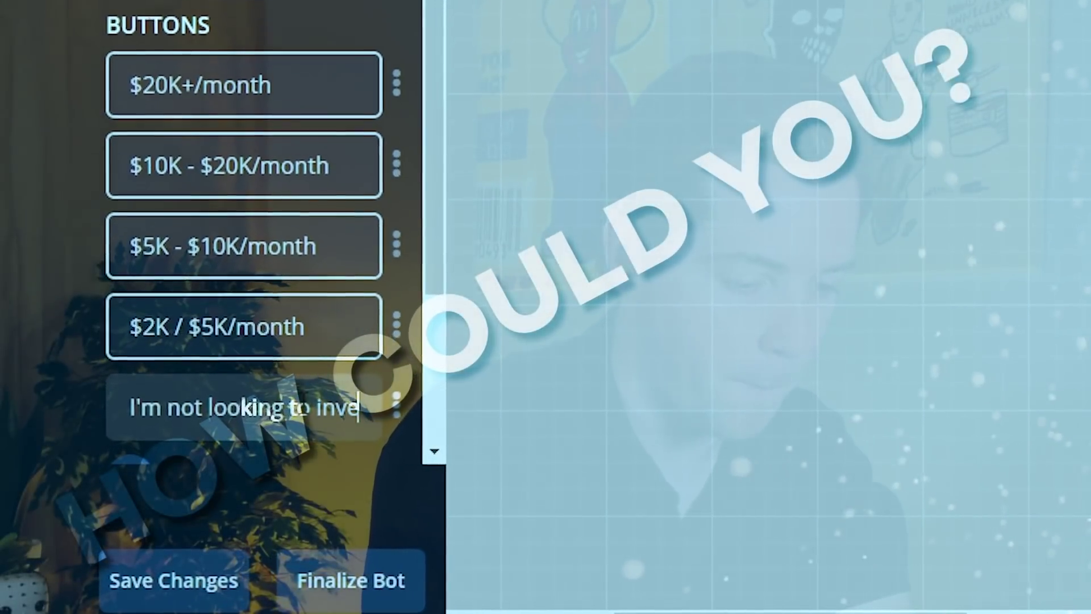
pyautogui.write(' in marketing')
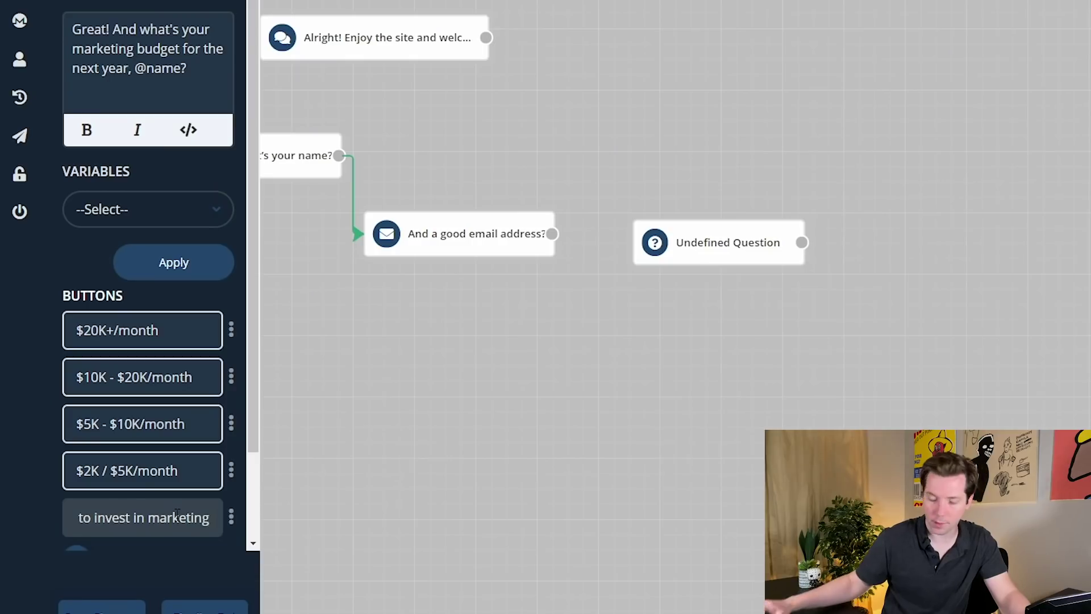
# - Apply the budget question and add a 'Perfect!' Number question saving answers to Business Details
pyautogui.click(170, 261)
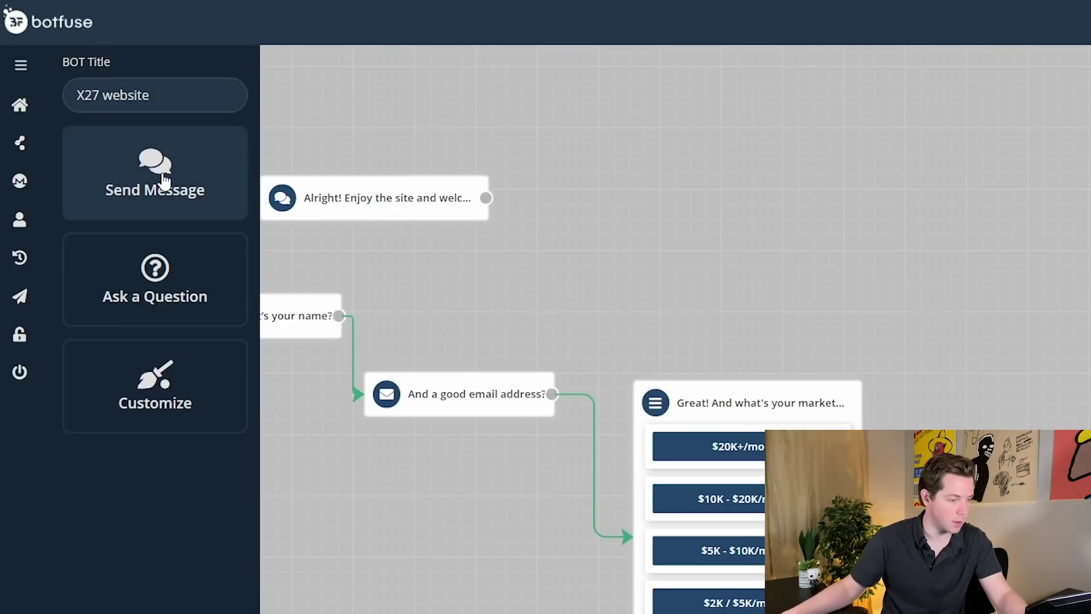
pyautogui.moveTo(160, 324); pyautogui.dragTo(280, 301)
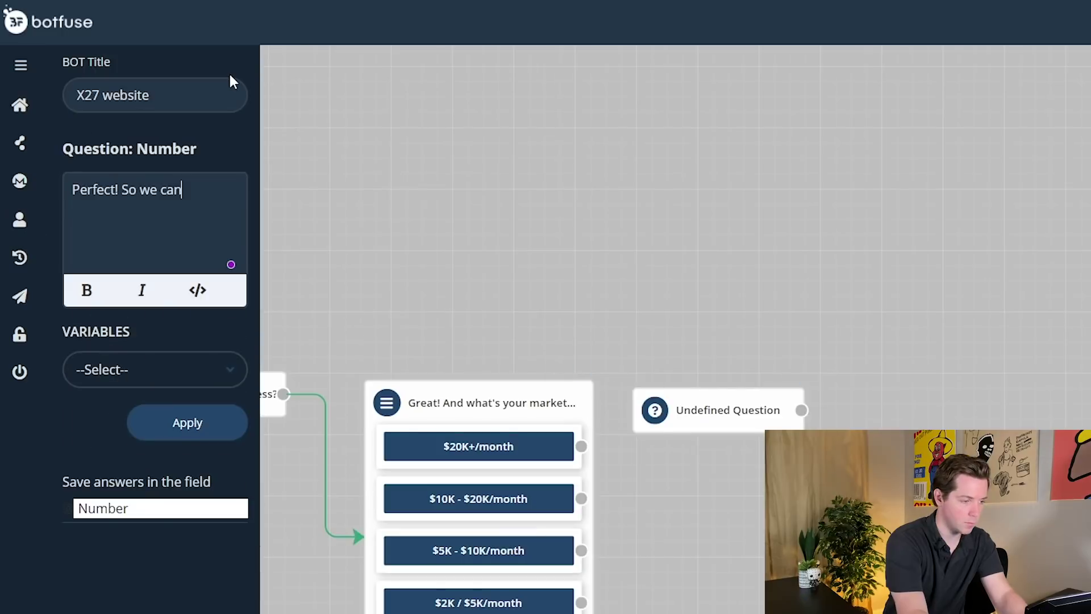
pyautogui.press('BackSpace')
pyautogui.press('BackSpace')
pyautogui.press('BackSpace')
pyautogui.press('BackSpace')
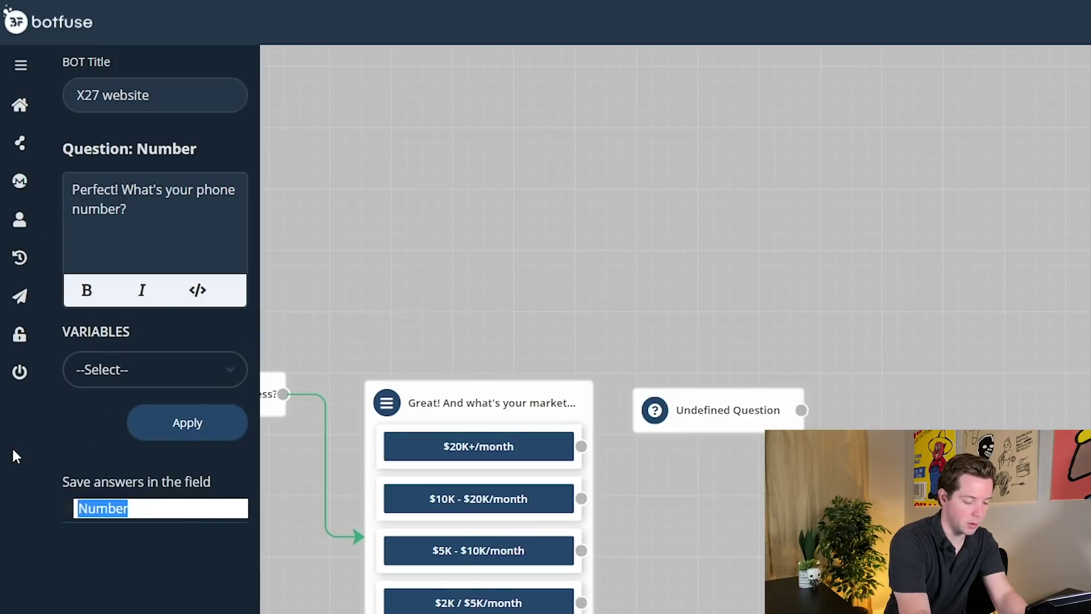
pyautogui.write('Business')
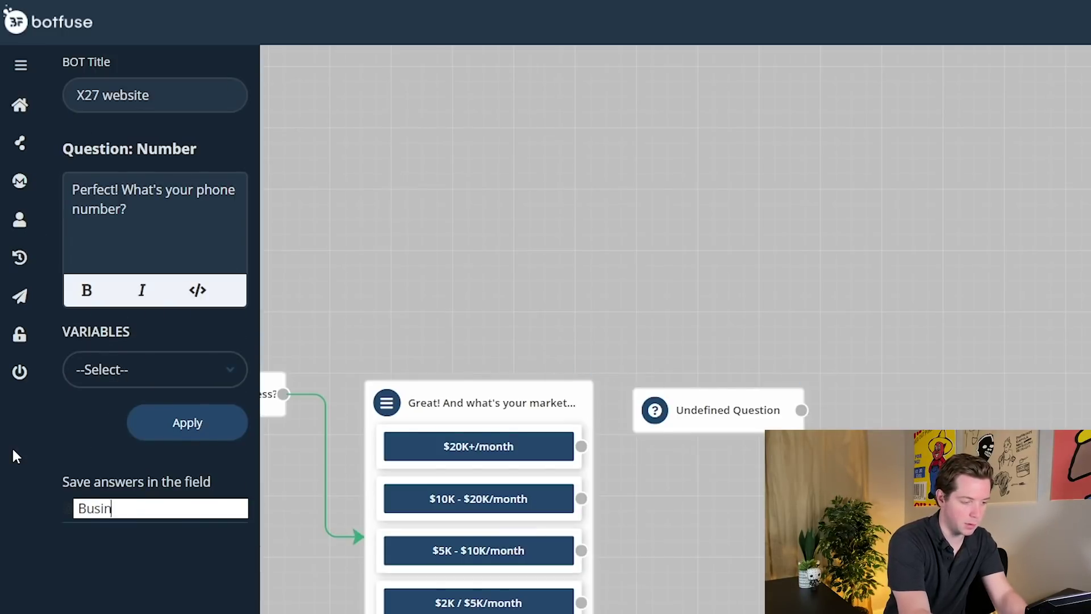
pyautogui.write(' Details')
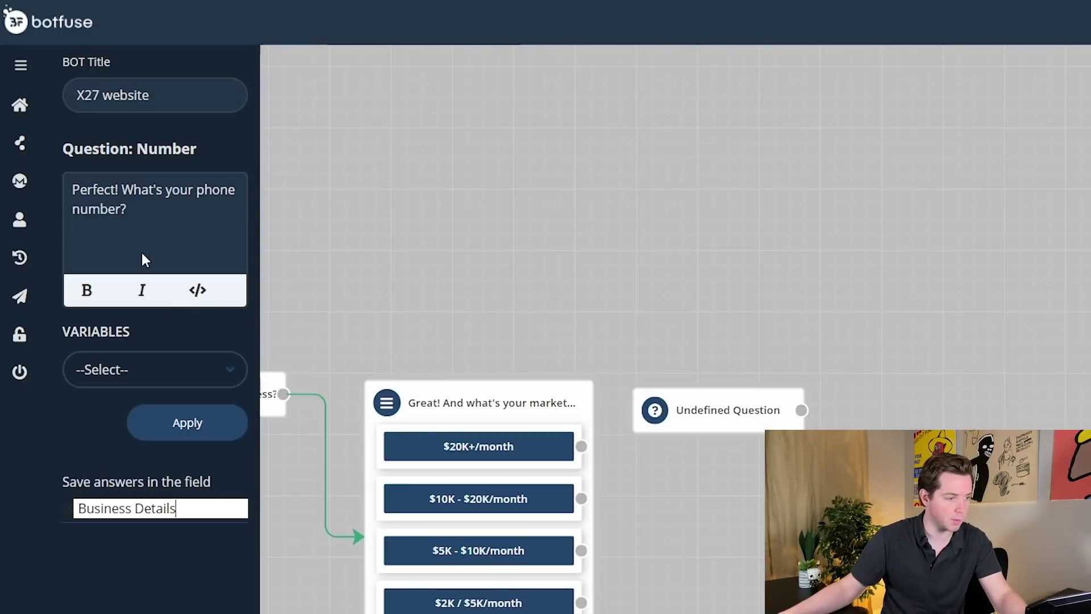
pyautogui.moveTo(140, 187); pyautogui.dragTo(129, 208)
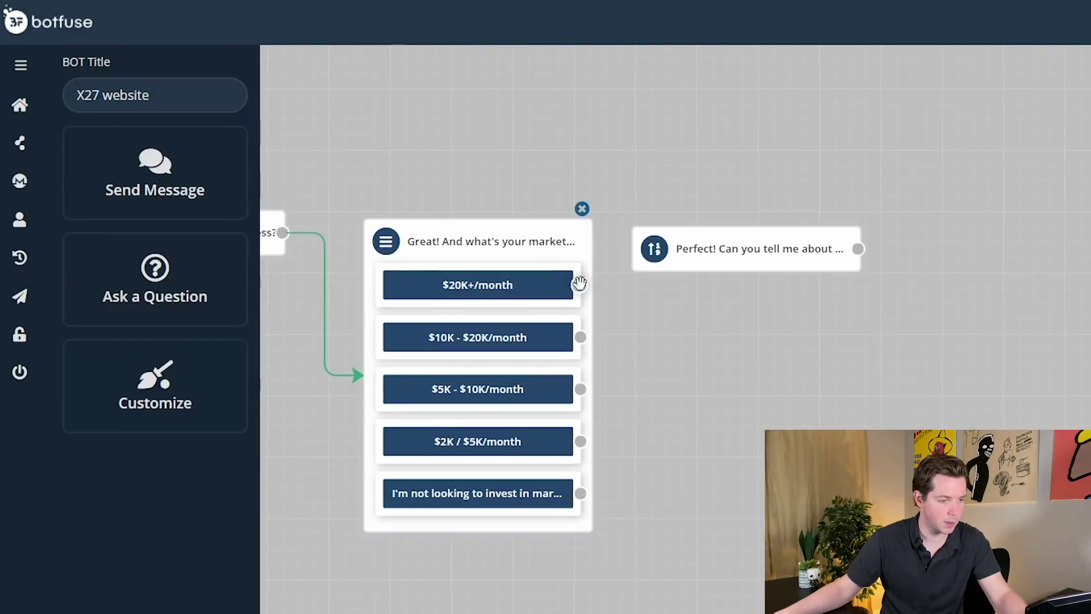
# - Connect the $20K+, $10K-$20K, $5K-$10K and $2K-$5K/month buttons to the Perfect! question
pyautogui.moveTo(580, 285); pyautogui.dragTo(642, 249)
pyautogui.moveTo(580, 336); pyautogui.dragTo(630, 249)
pyautogui.moveTo(580, 389); pyautogui.dragTo(630, 249)
pyautogui.moveTo(580, 440); pyautogui.dragTo(630, 248)
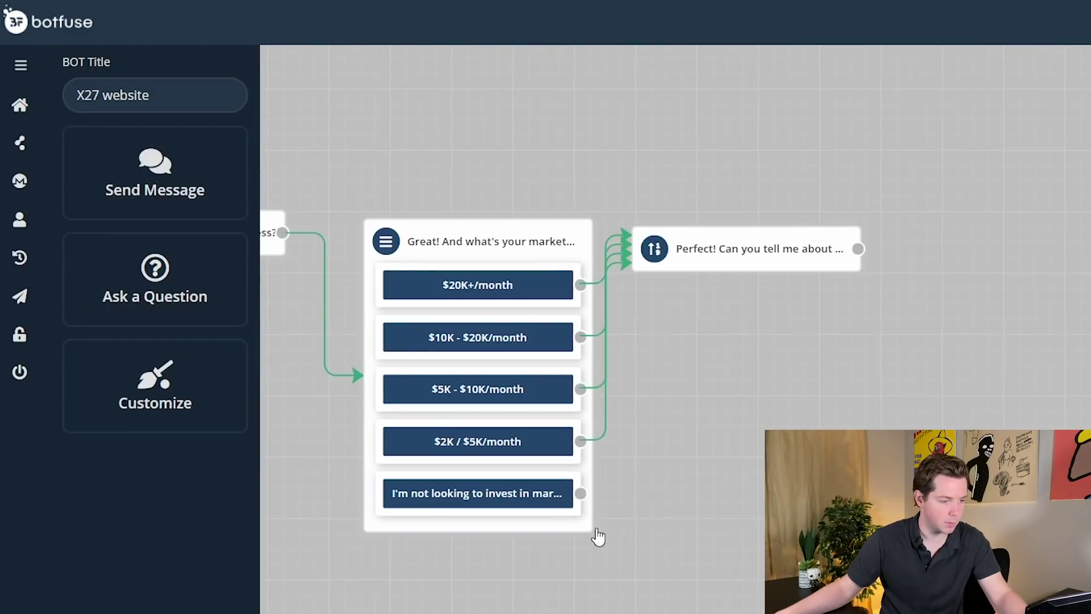
# - Add a 'New Message' send-message step beside the 'Perfect!' question and clear its placeholder text
pyautogui.click(155, 173)
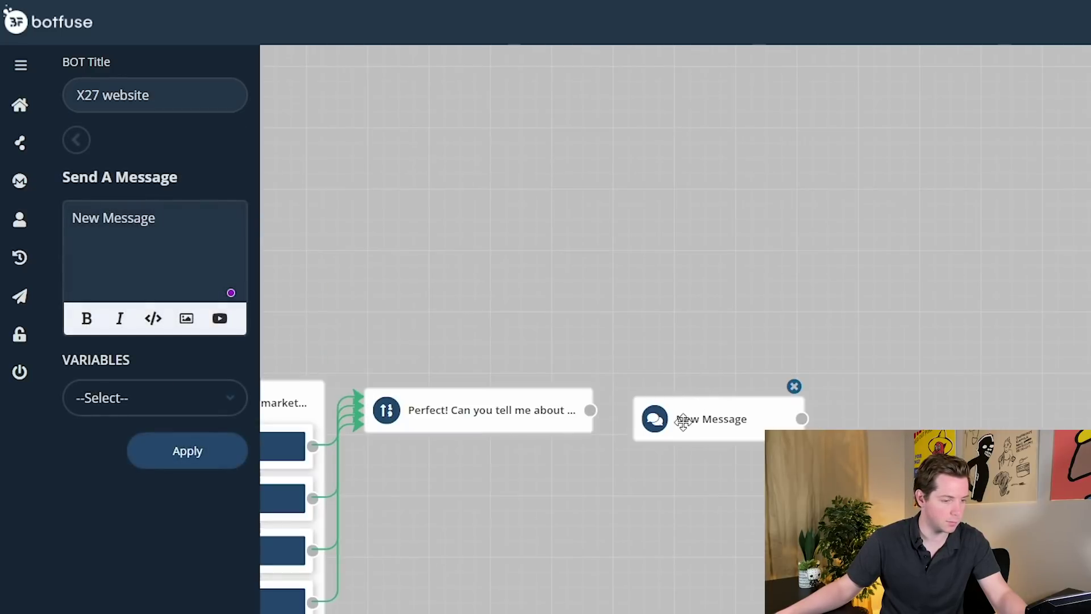
pyautogui.moveTo(682, 419); pyautogui.dragTo(841, 489)
pyautogui.hotkey('ctrl', 'a')
pyautogui.write('Al')
pyautogui.press('BackSpace')
pyautogui.press('BackSpace')
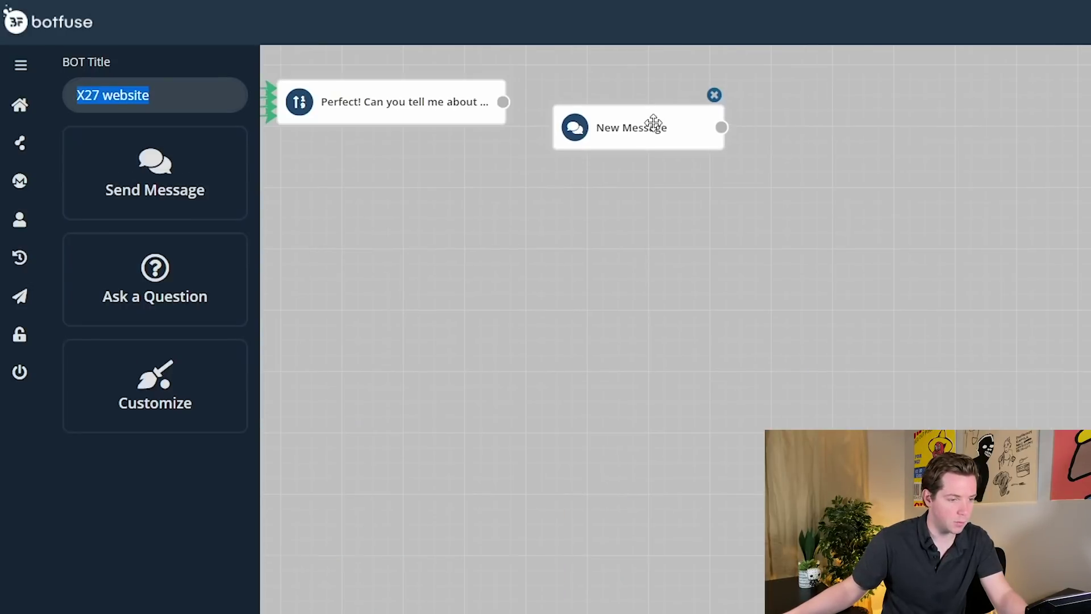
# - Write the closing message 'Great! Someone from the team will take a look and, if you qualify, get back to you soon' and apply it
pyautogui.click(653, 122)
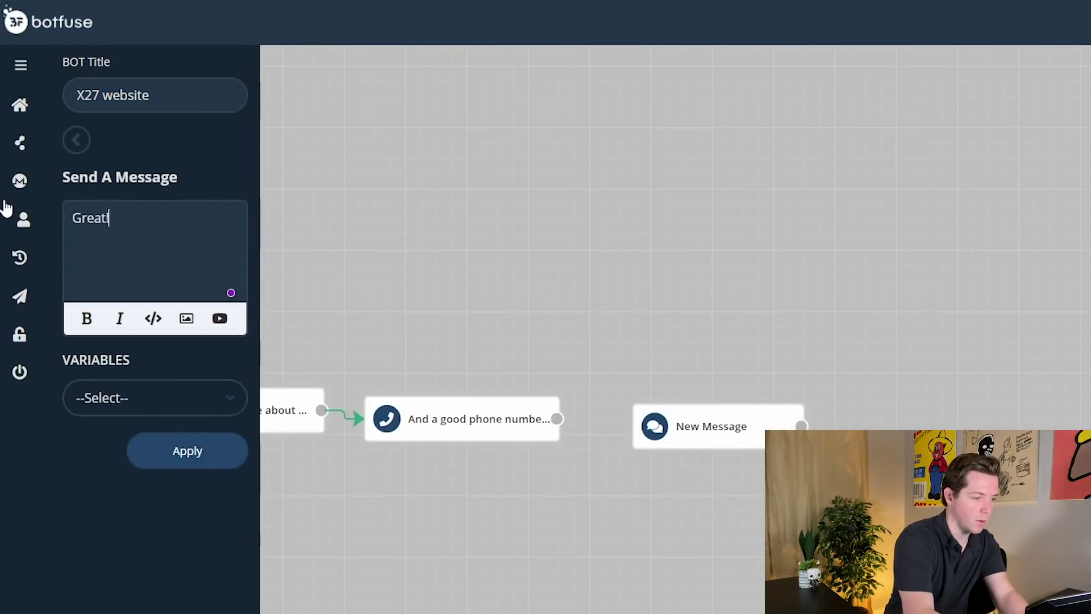
pyautogui.write('Someone from the team will')
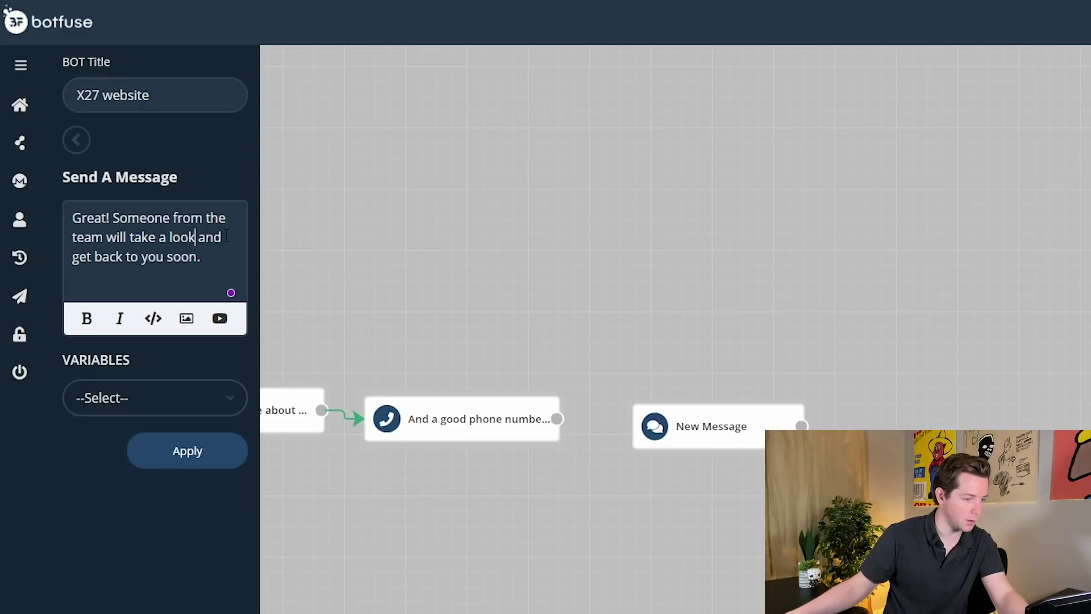
pyautogui.press('BackSpace')
pyautogui.write(', if you qu')
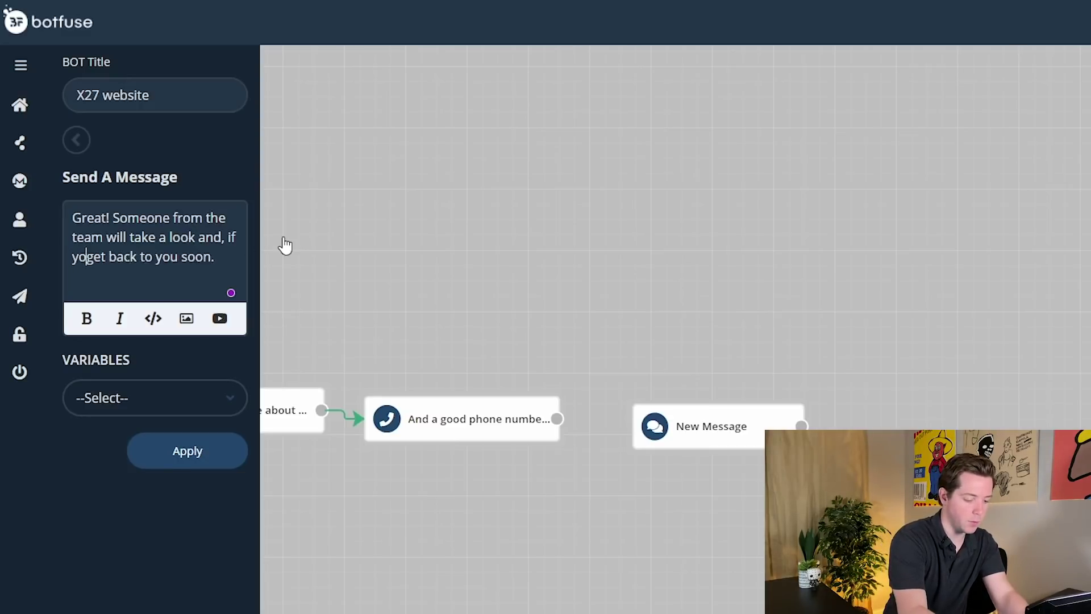
pyautogui.write('alify,')
pyautogui.click(173, 277)
pyautogui.press('Return')
pyautogui.press('Return')
pyautogui.write('Look forward to chan')
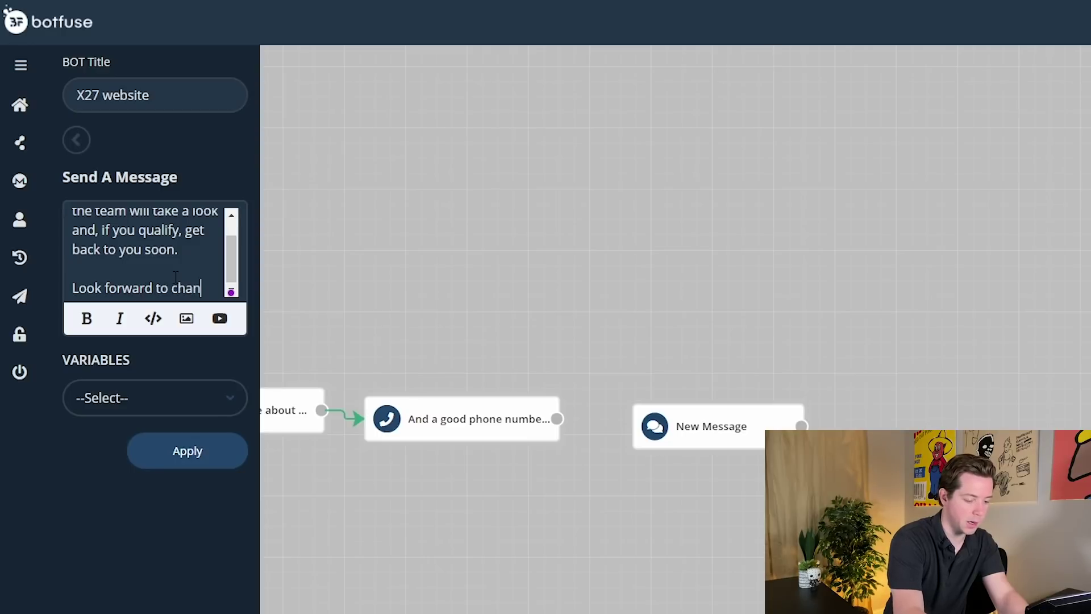
pyautogui.click(187, 450)
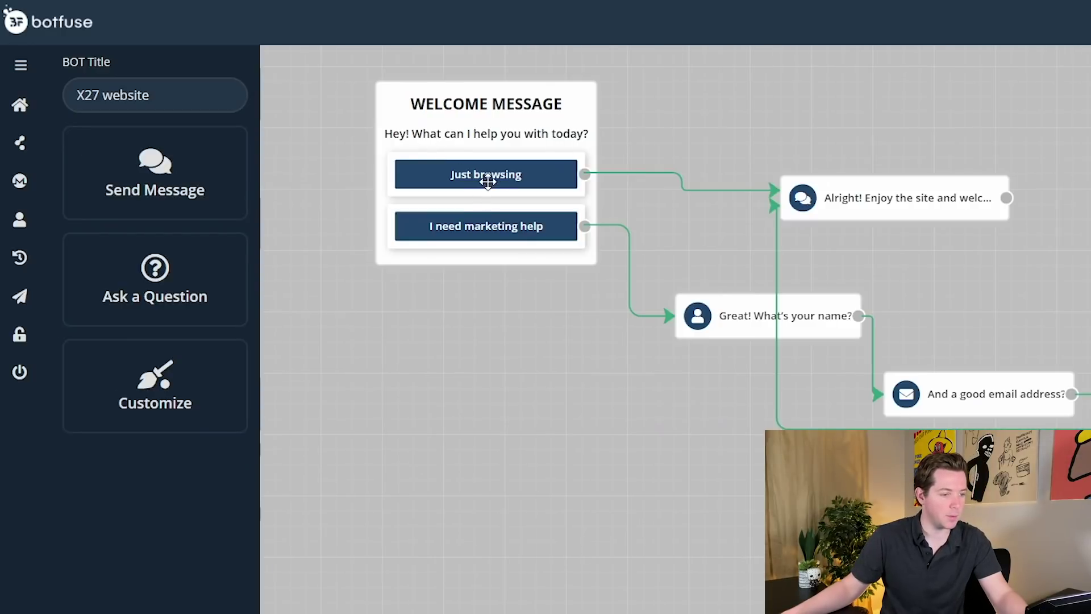
# - Move 'Just browsing' into a new button after 'I need marketing help' and delete the empty first button
pyautogui.click(530, 230)
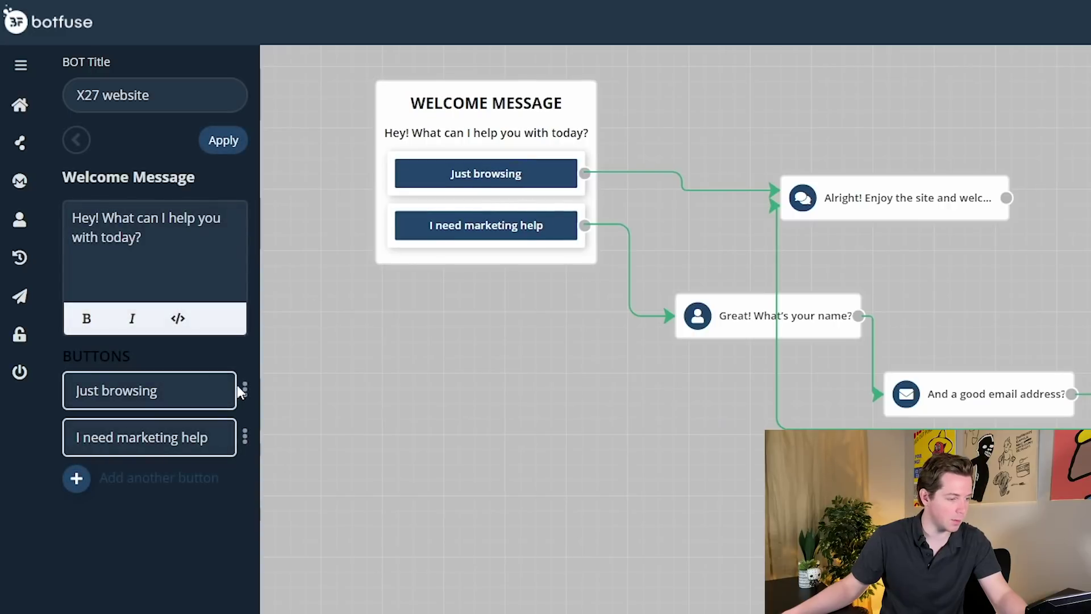
pyautogui.tripleClick(190, 390)
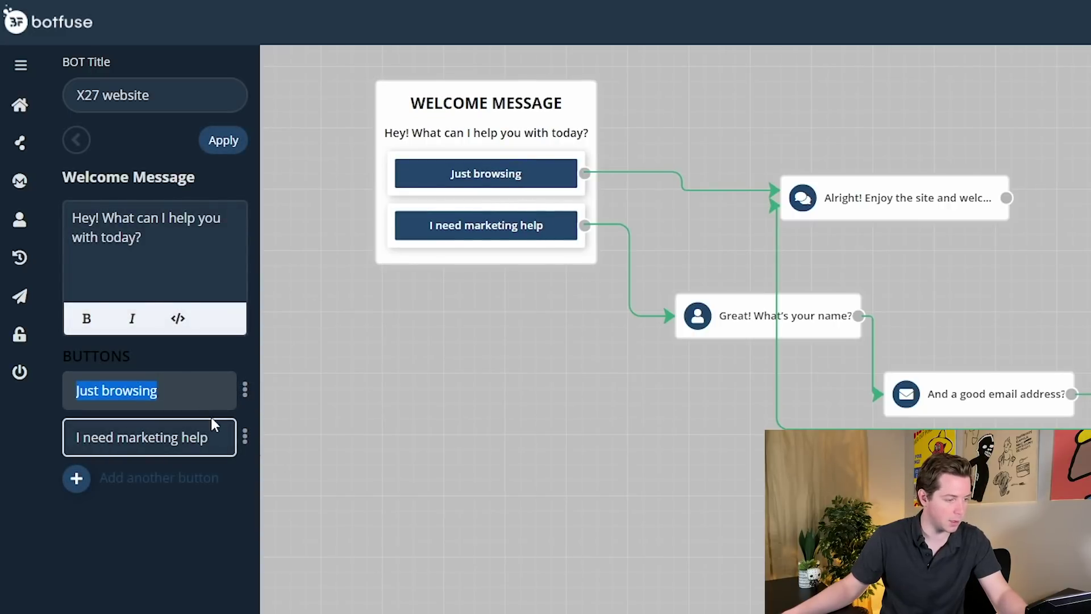
pyautogui.hotkey('ctrl', 'x')
pyautogui.click(91, 483)
pyautogui.hotkey('ctrl', 'v')
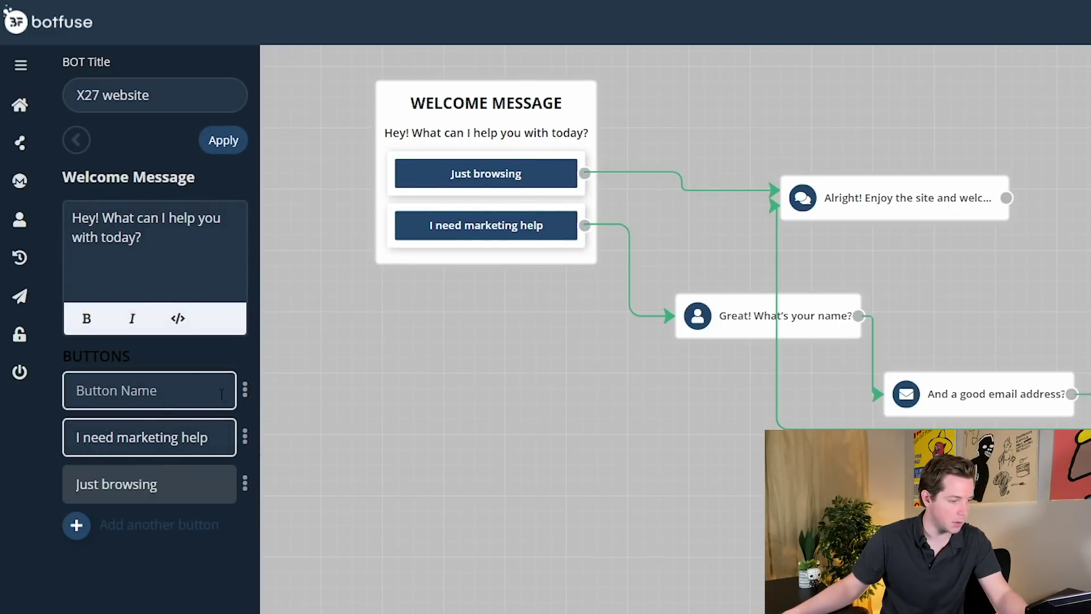
pyautogui.click(245, 390)
pyautogui.click(185, 446)
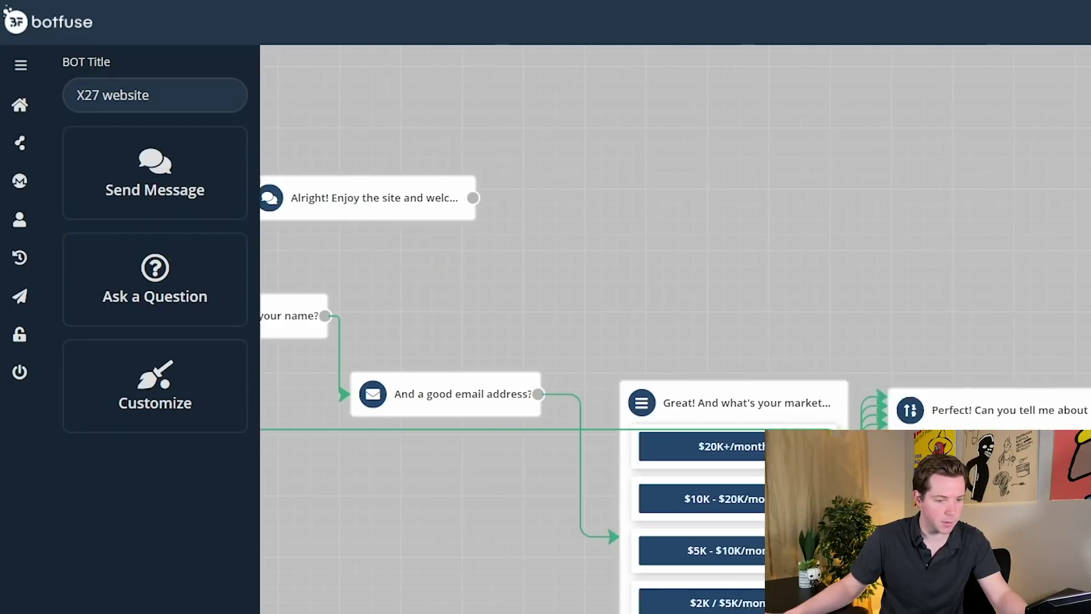
pyautogui.write('Perfect')
pyautogui.press('BackSpace')
pyautogui.press('BackSpace')
pyautogui.press('BackSpace')
pyautogui.press('BackSpace')
pyautogui.press('BackSpace')
pyautogui.press('BackSpace')
pyautogui.press('BackSpace')
pyautogui.write('Thanks @name!')
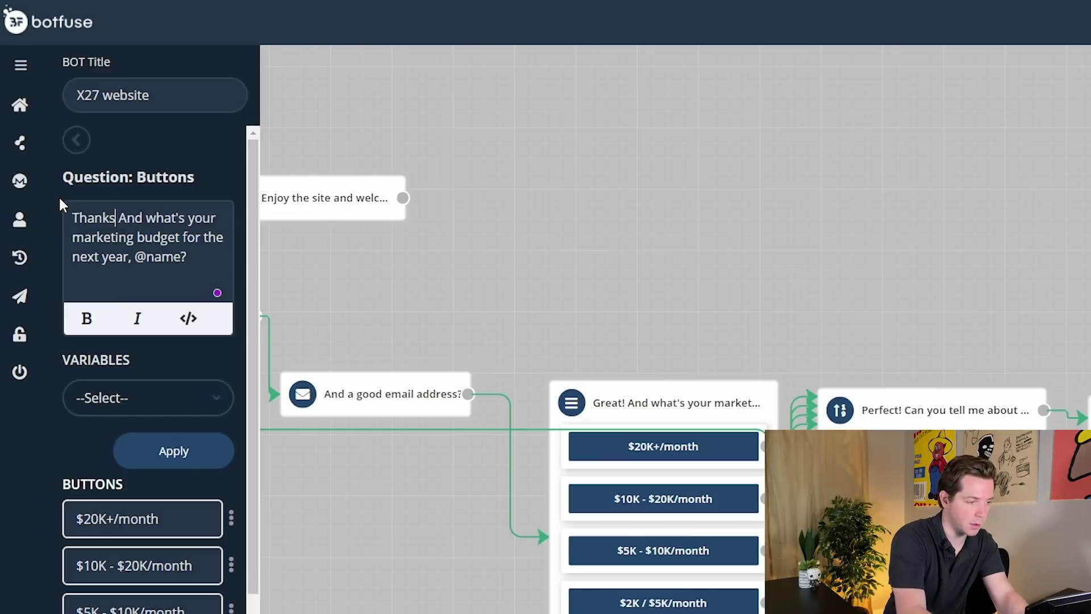
pyautogui.scroll(-3, 152, 401)
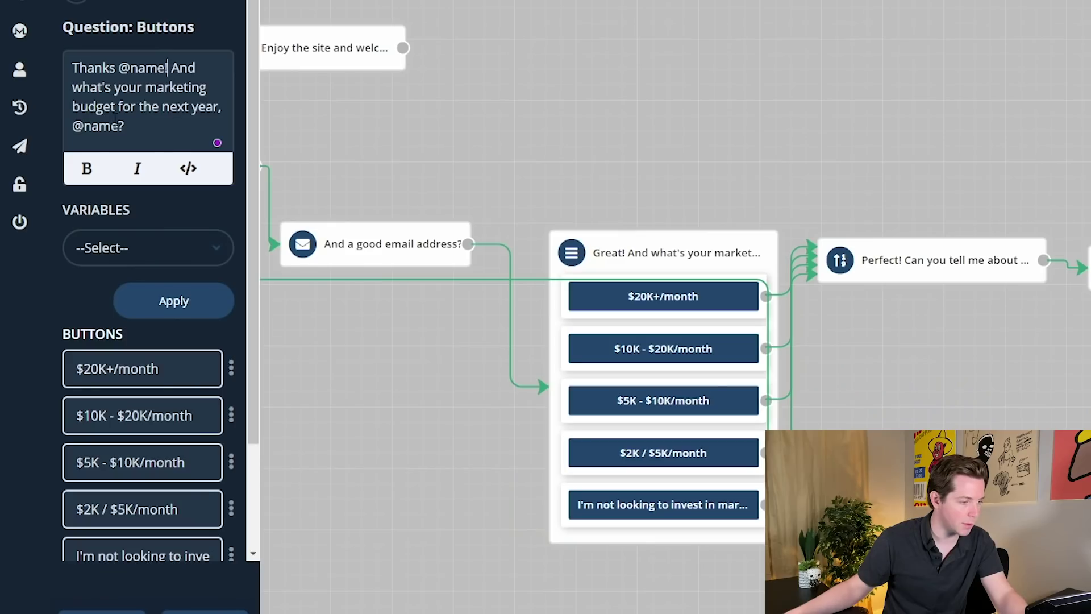
pyautogui.scroll(-1, 183, 57)
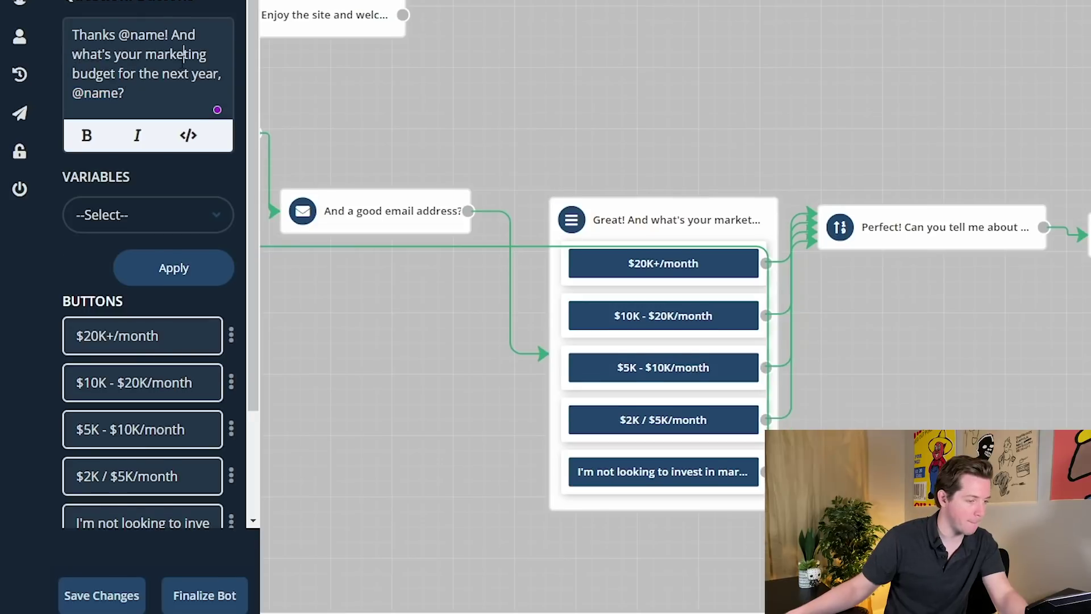
pyautogui.hotkey('shift', 'Home')
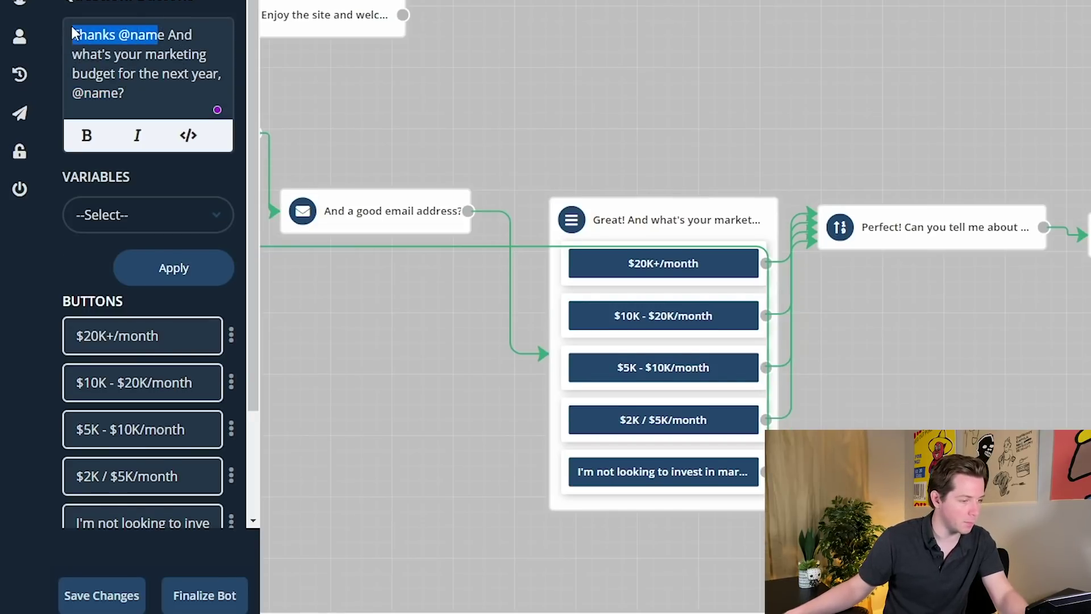
pyautogui.write('Perfect!')
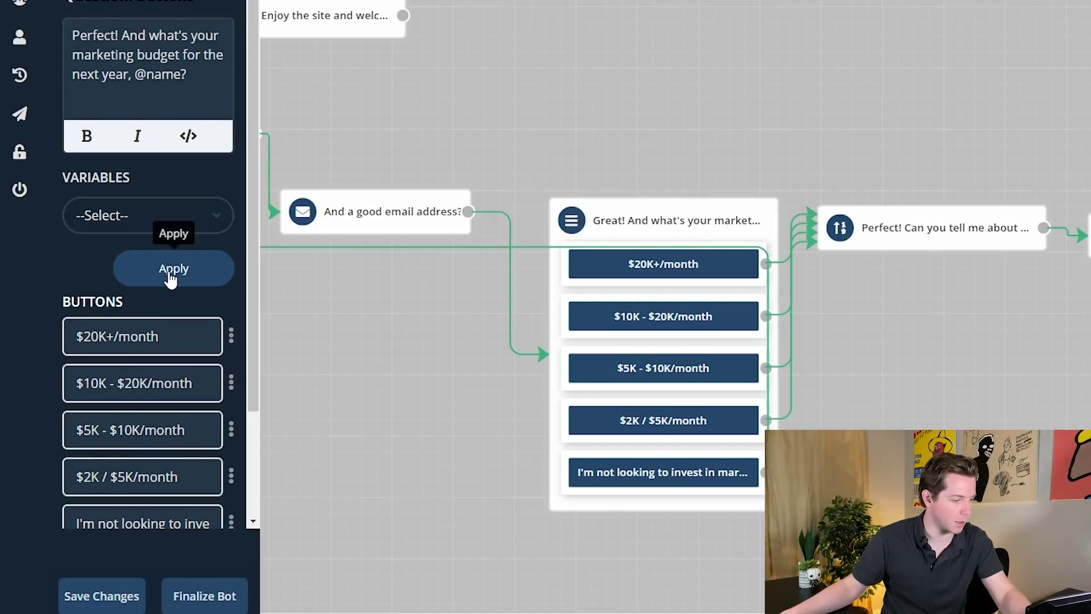
pyautogui.click(168, 274)
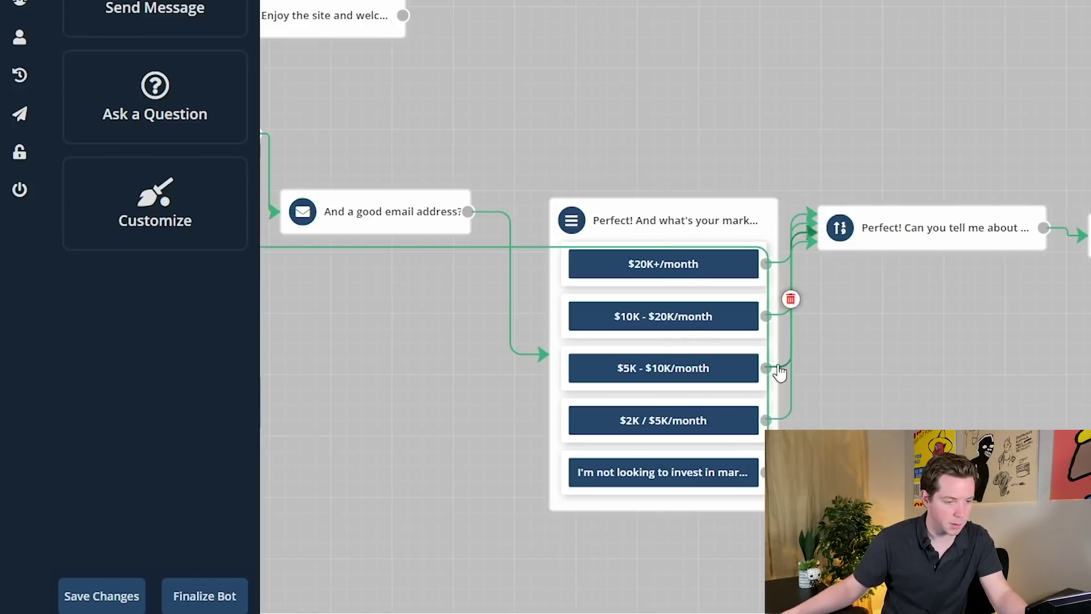
# - Change 'Perfect' to 'Great' in the business question and apply
pyautogui.click(909, 221)
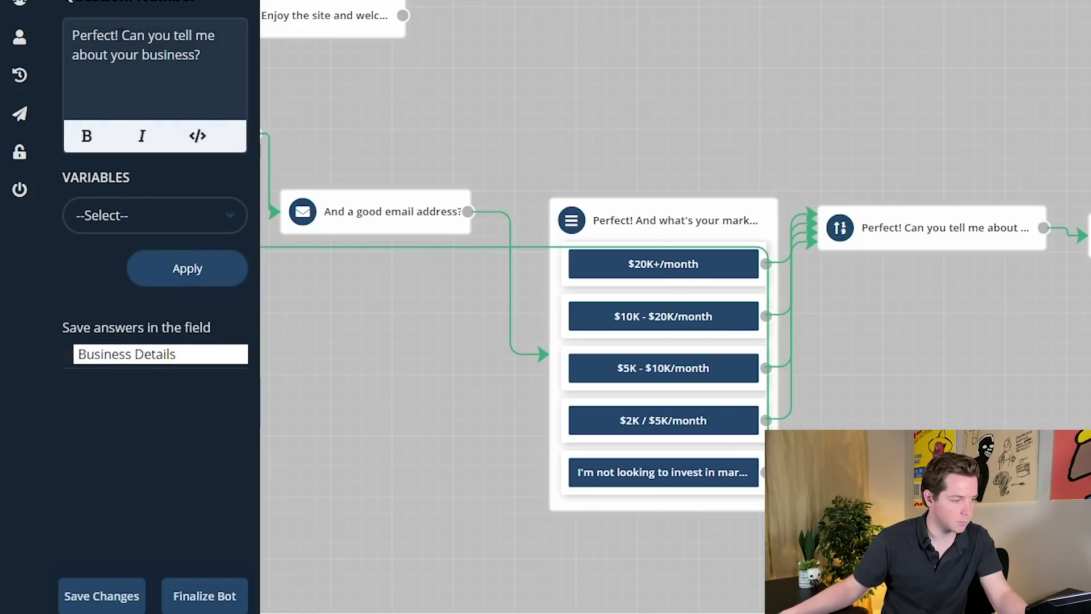
pyautogui.doubleClick(106, 35)
pyautogui.write('Gr')
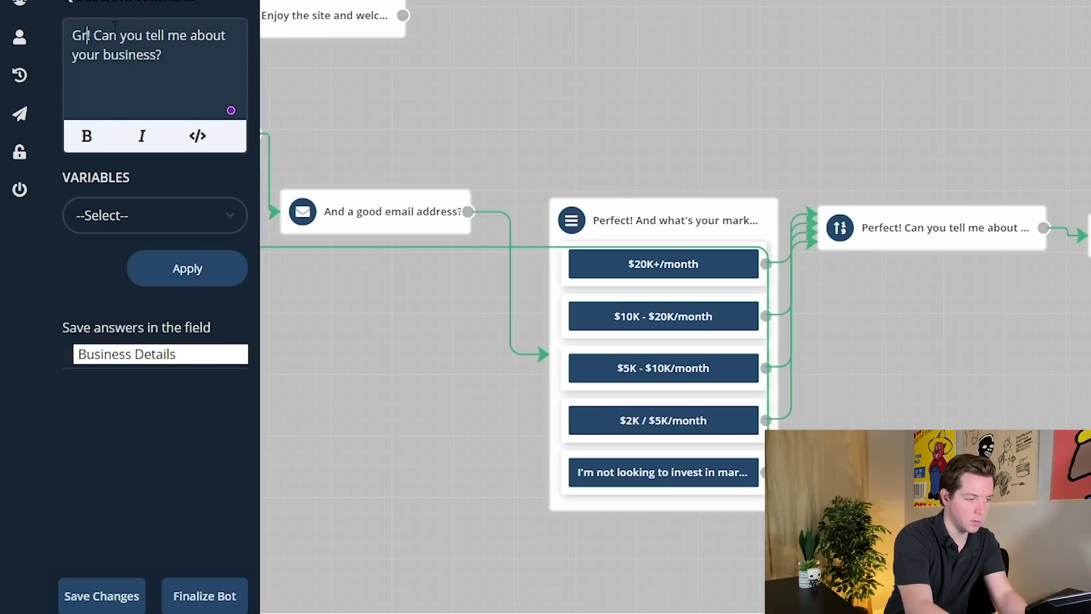
pyautogui.write('eat!')
pyautogui.click(179, 272)
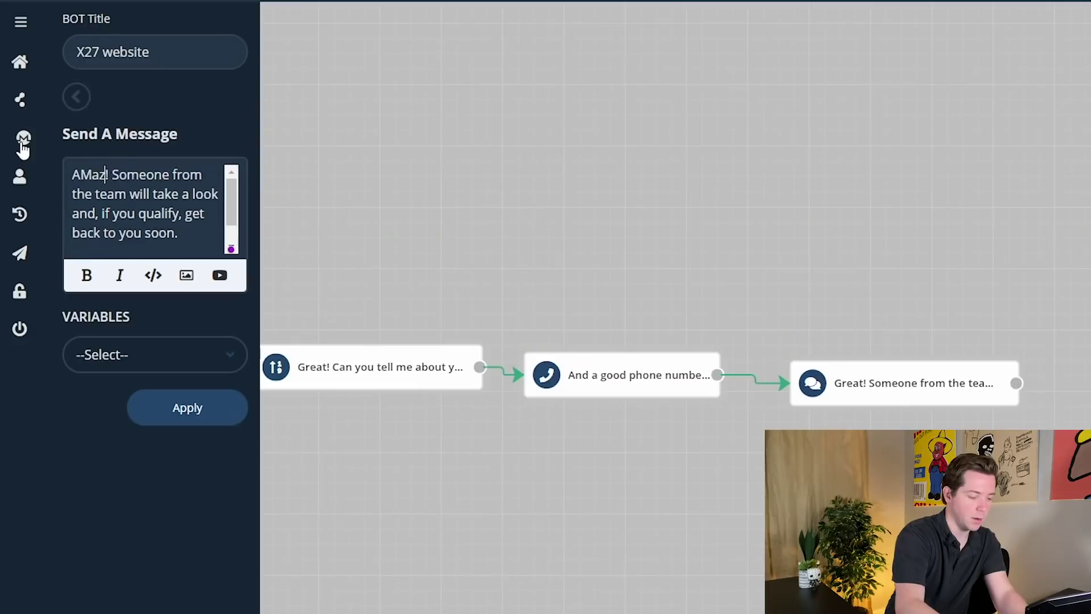
# - Correct 'AMazing' to 'Amazing' in the closing message and apply
pyautogui.write('ing')
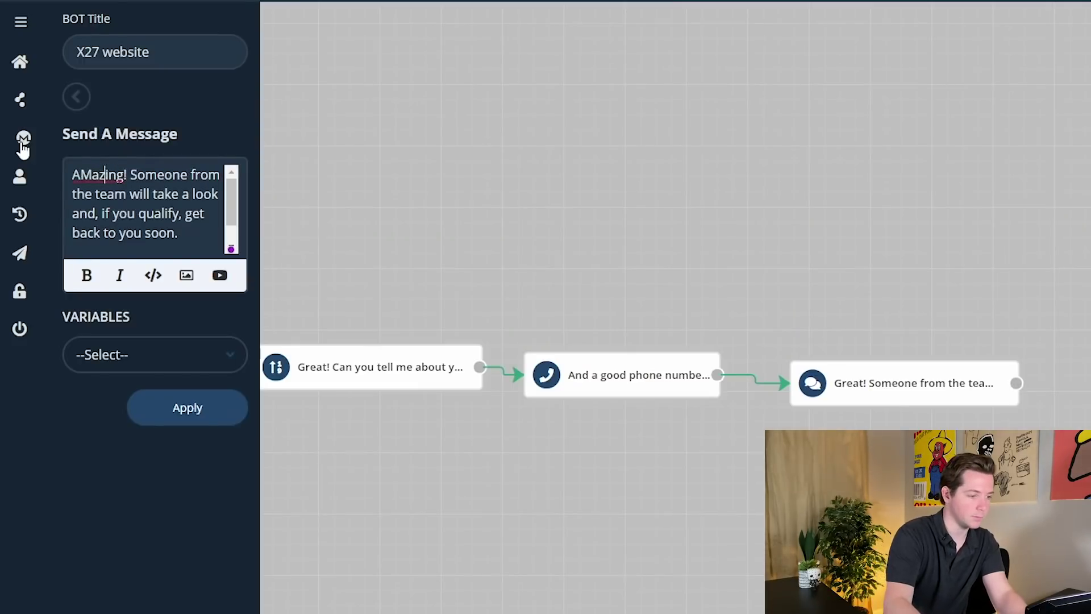
pyautogui.press('Left')
pyautogui.press('Left')
pyautogui.press('BackSpace')
pyautogui.write('m')
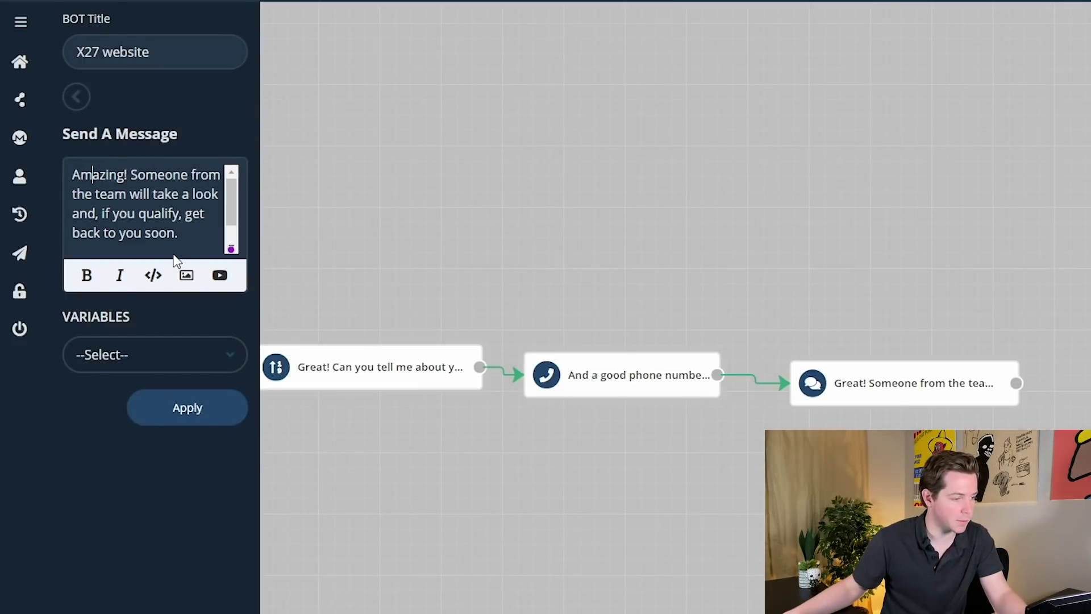
pyautogui.scroll(-1, 178, 240)
pyautogui.click(191, 407)
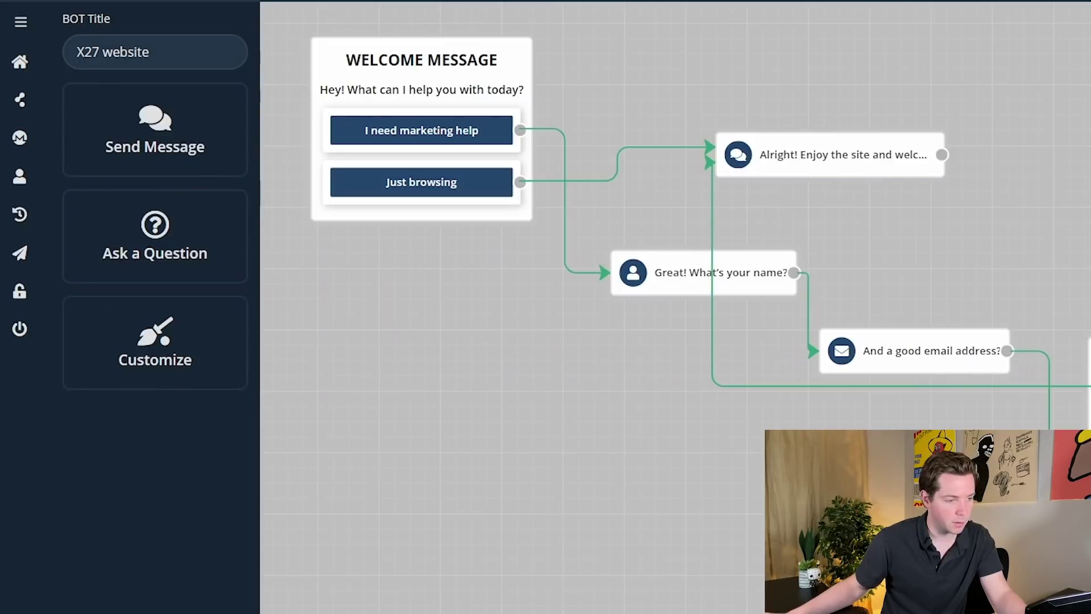
pyautogui.scroll(-3, 639, 310)
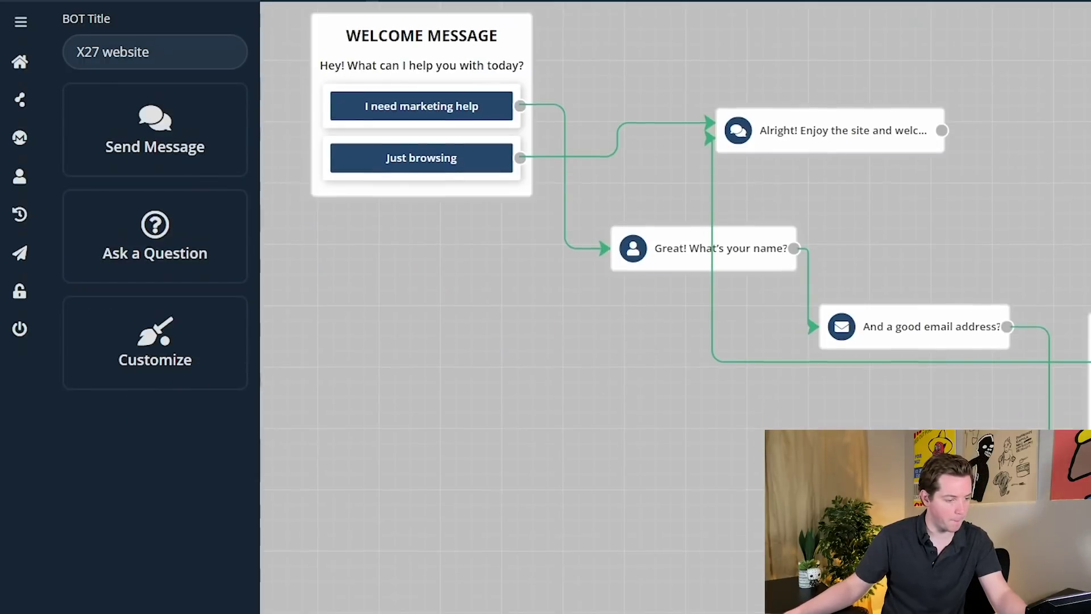
# - Test the chat: choose 'I need marketing help', enter a name and email, pick $10K - $20K/month
pyautogui.scroll(3, 639, 310)
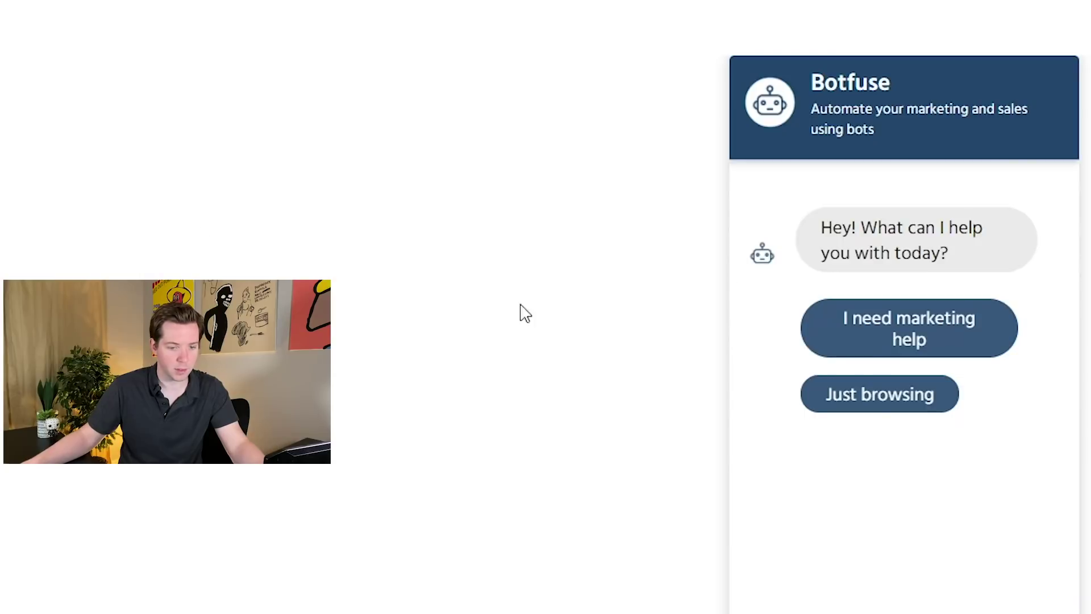
pyautogui.click(928, 341)
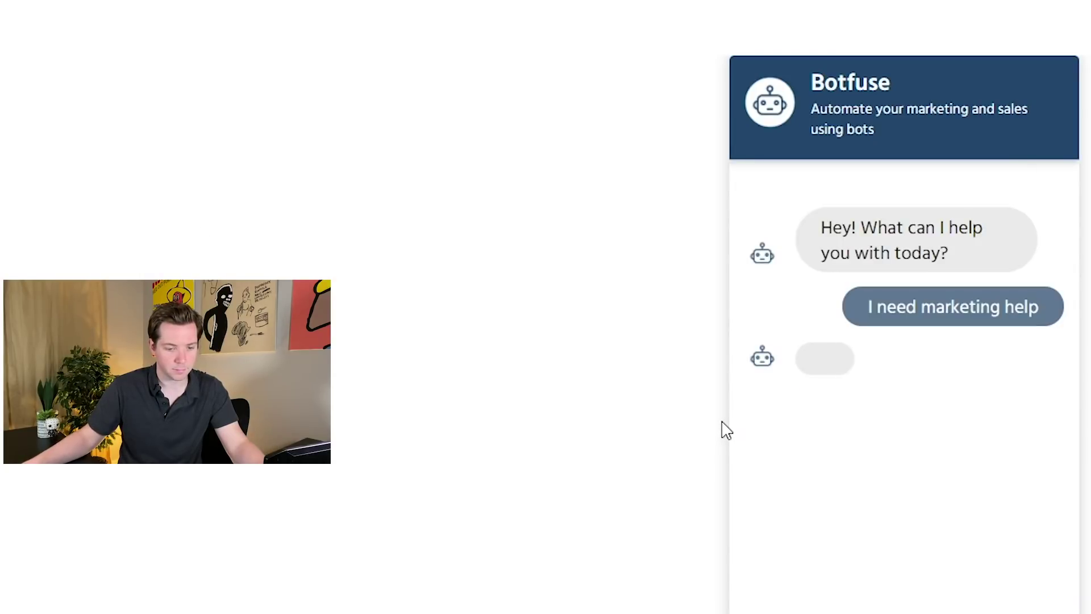
pyautogui.write('Alex')
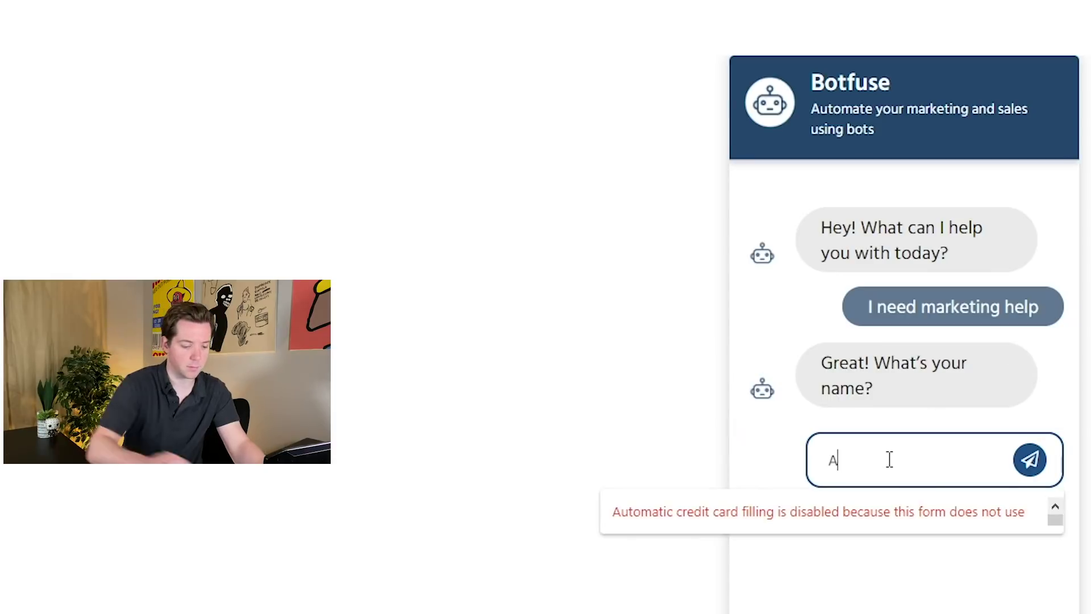
pyautogui.press('Return')
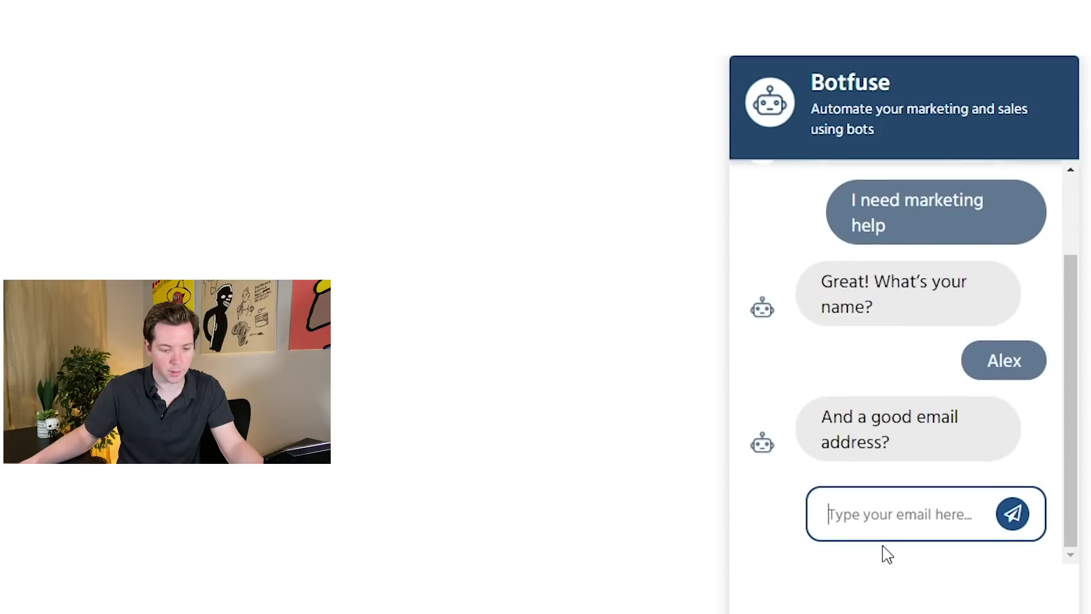
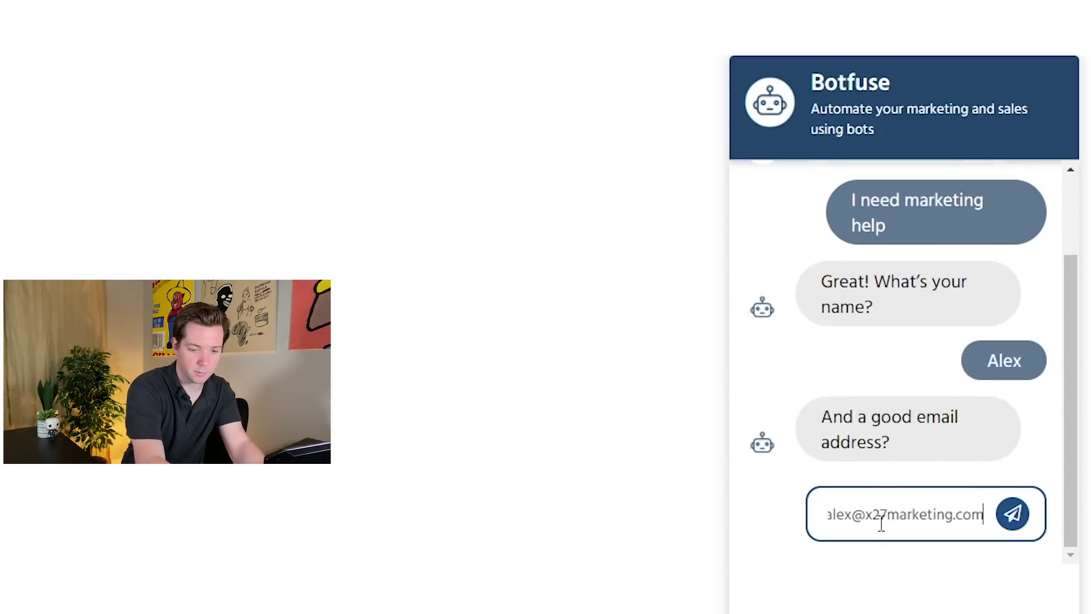
pyautogui.press('Return')
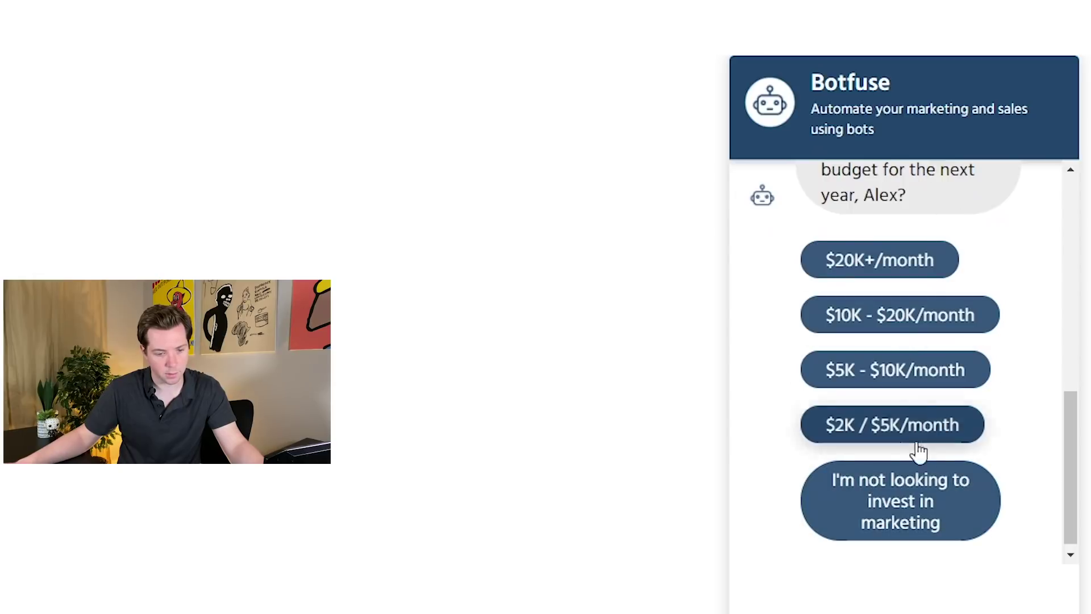
pyautogui.click(908, 325)
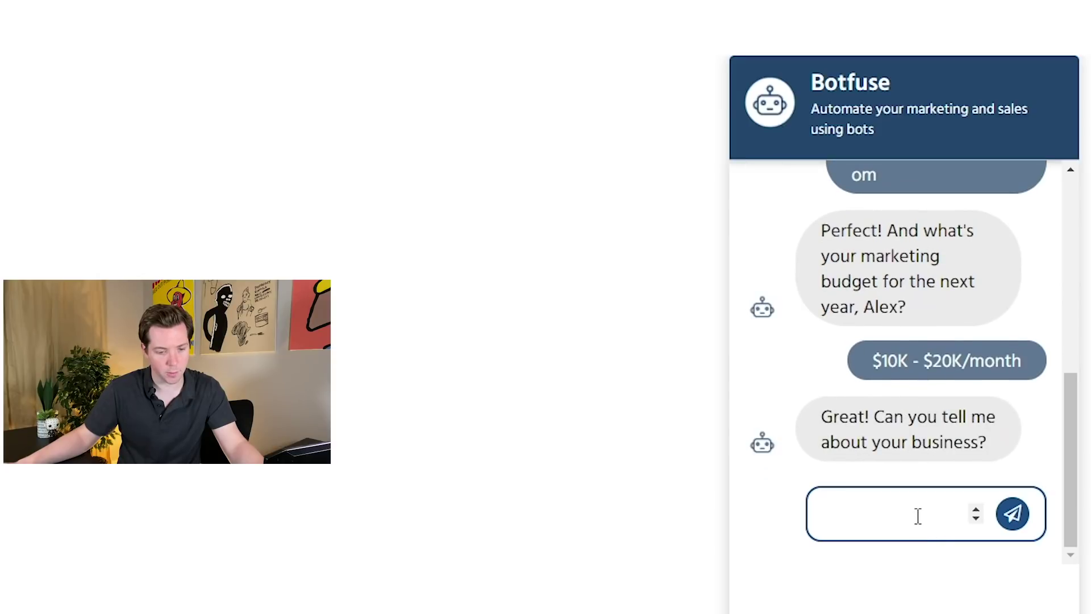
pyautogui.write('ebsite')
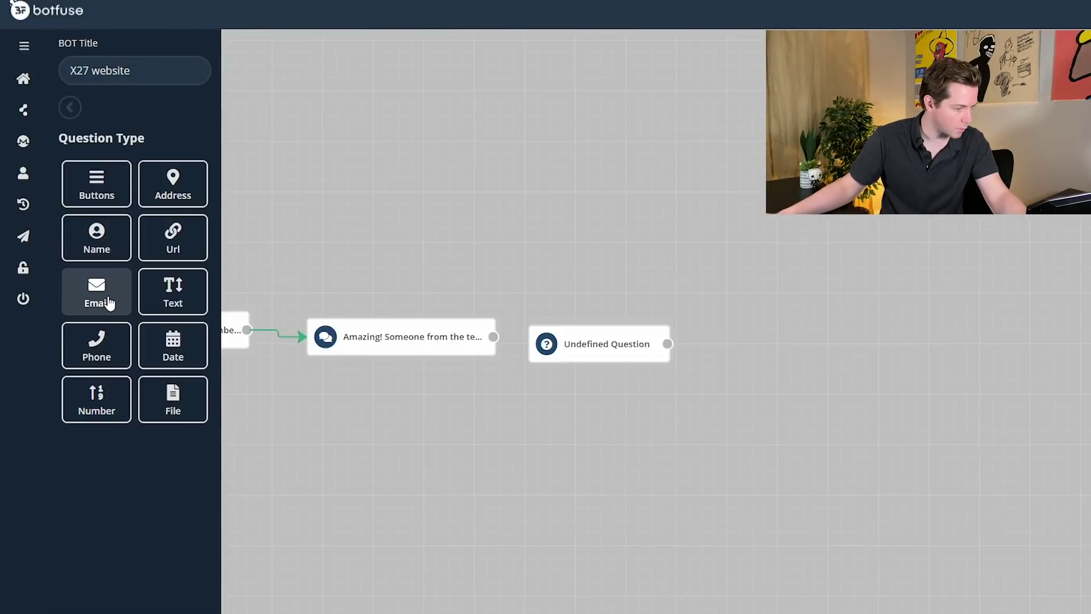
# - Make the new block a long-answer Text question 'Can you tell me more about your business?' saved to 'Business Details'
pyautogui.click(179, 297)
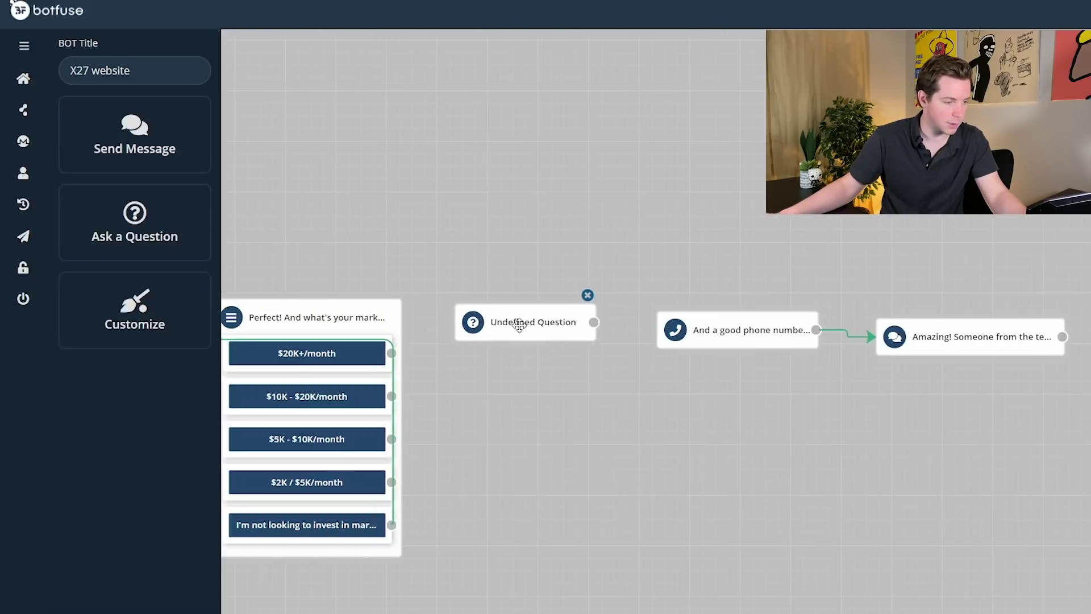
pyautogui.click(523, 323)
pyautogui.click(135, 193)
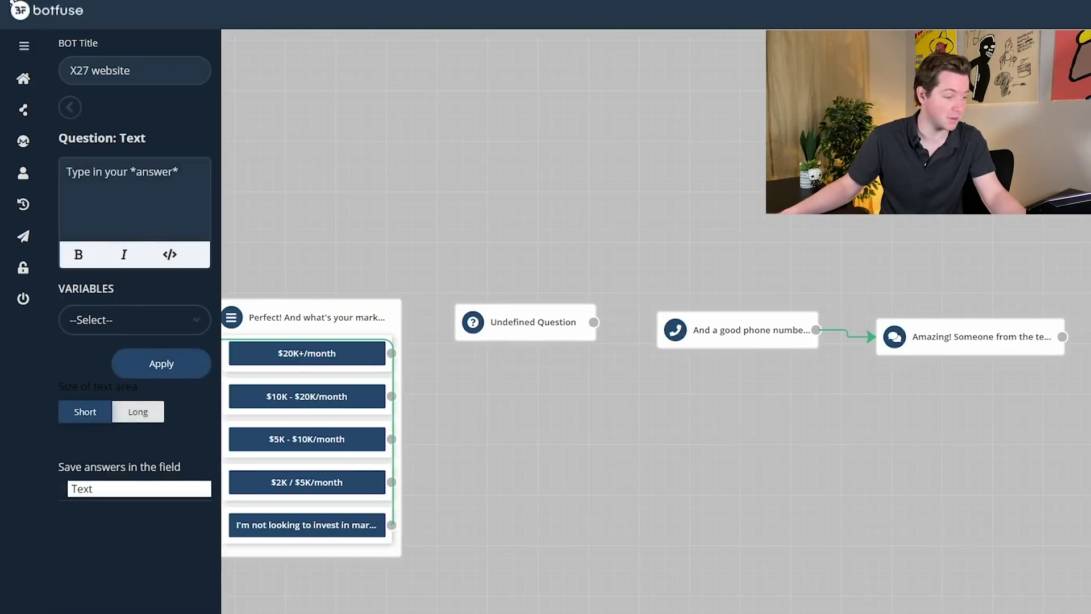
pyautogui.write('Can tiy')
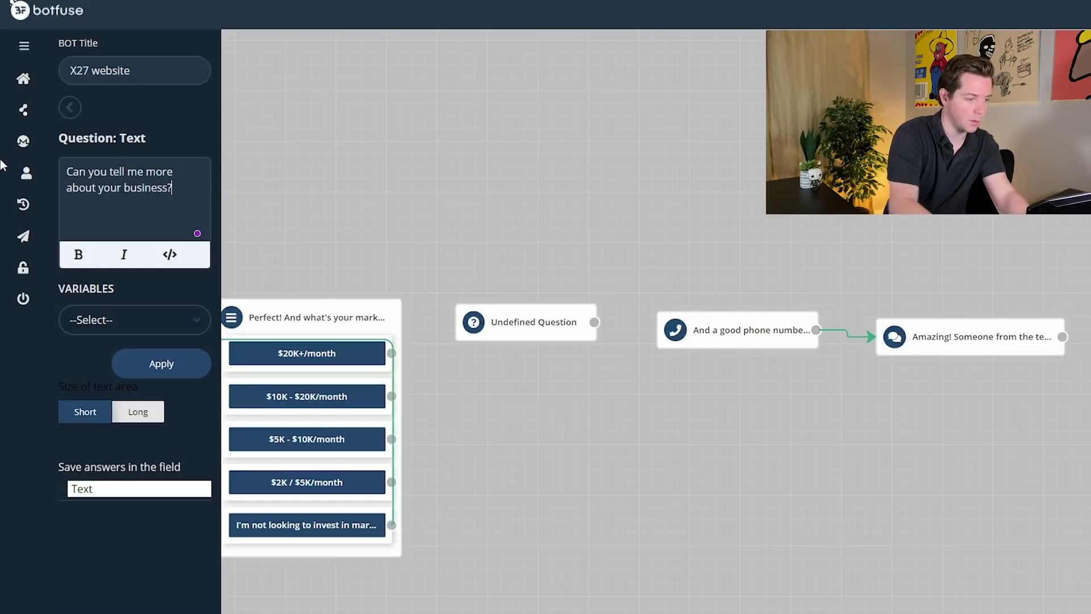
pyautogui.click(137, 418)
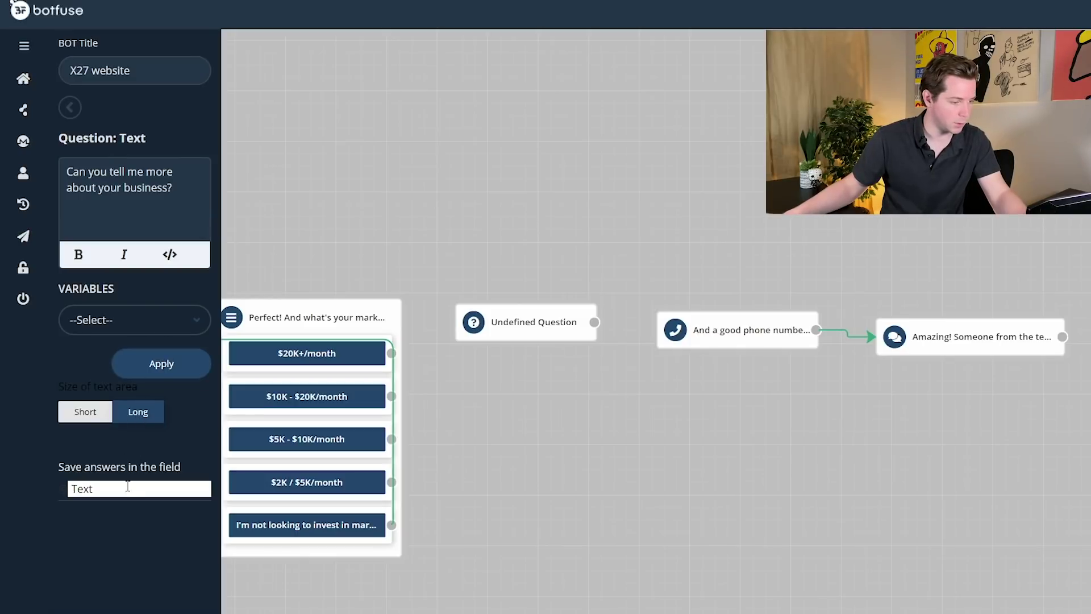
pyautogui.click(154, 362)
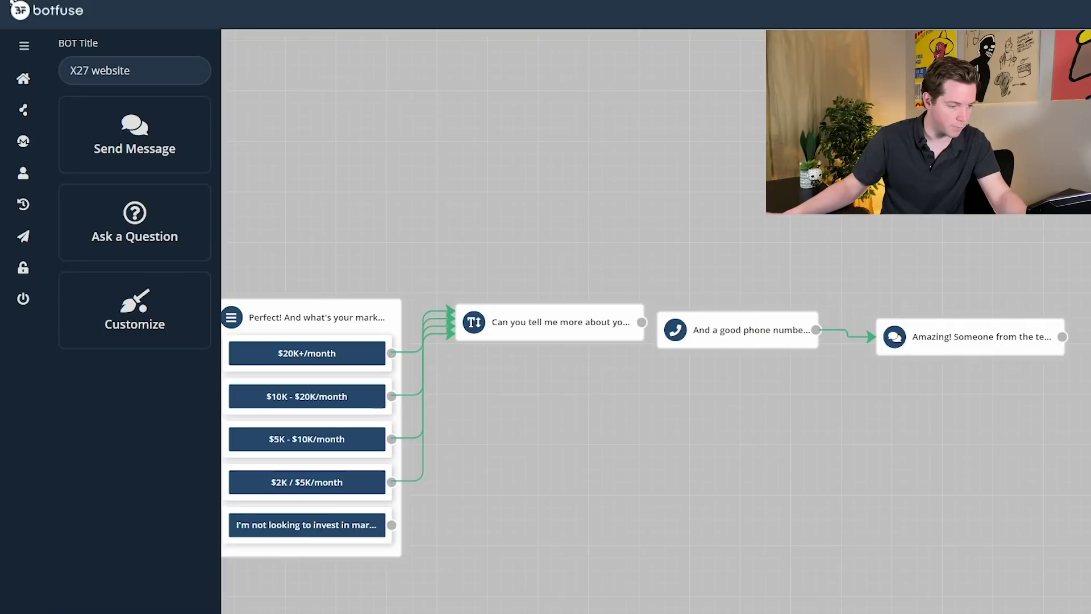
# - Connect the no-budget answer to the 'Alright!' message
pyautogui.scroll(-3, 642, 341)
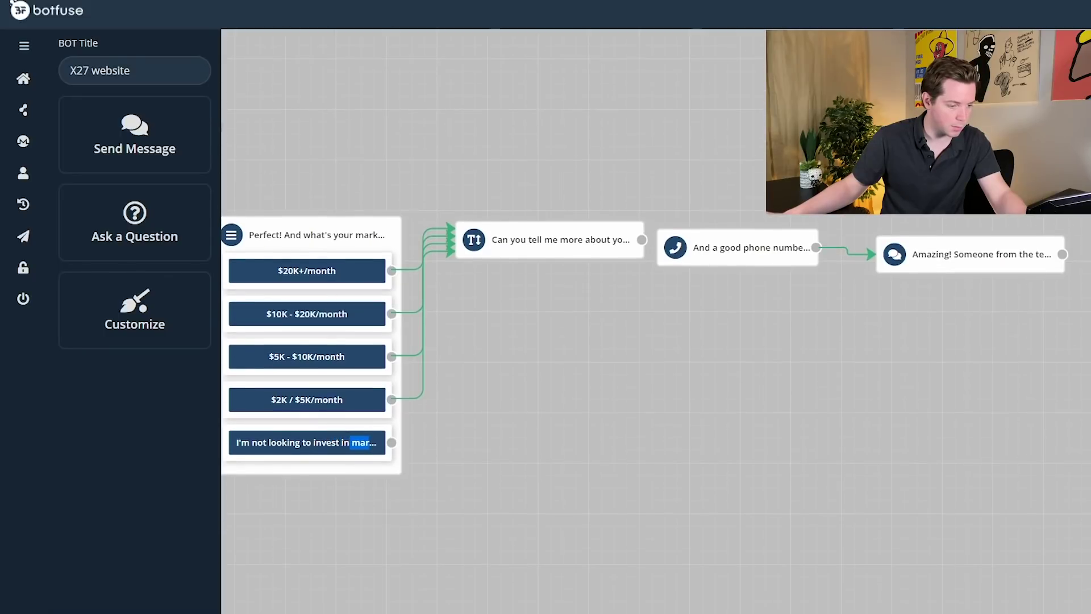
pyautogui.hscroll(-15, 409, 523)
pyautogui.scroll(3, 409, 523)
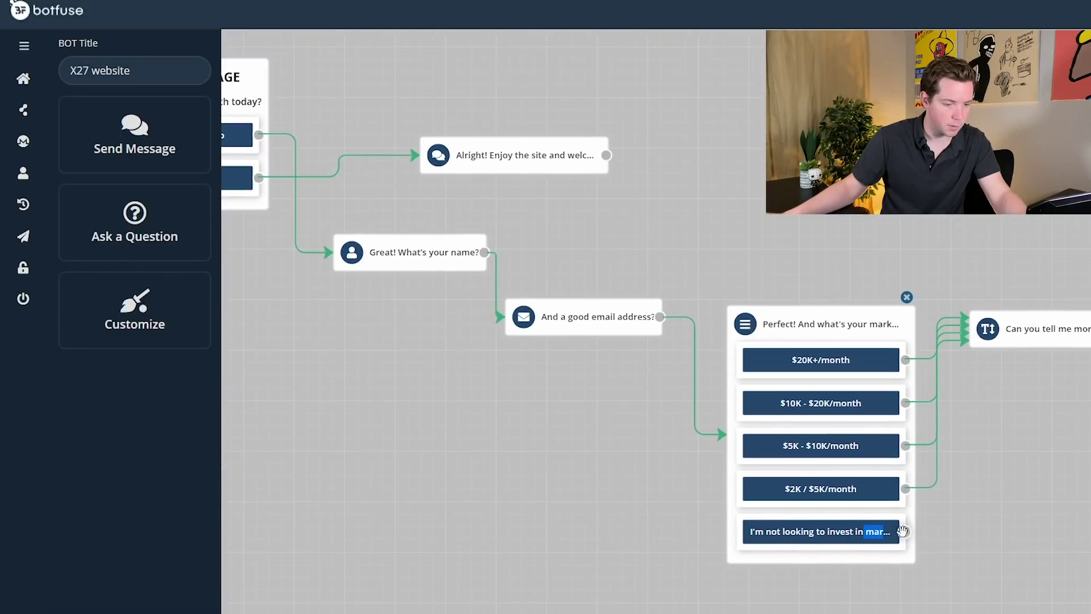
pyautogui.moveTo(903, 530); pyautogui.dragTo(611, 170)
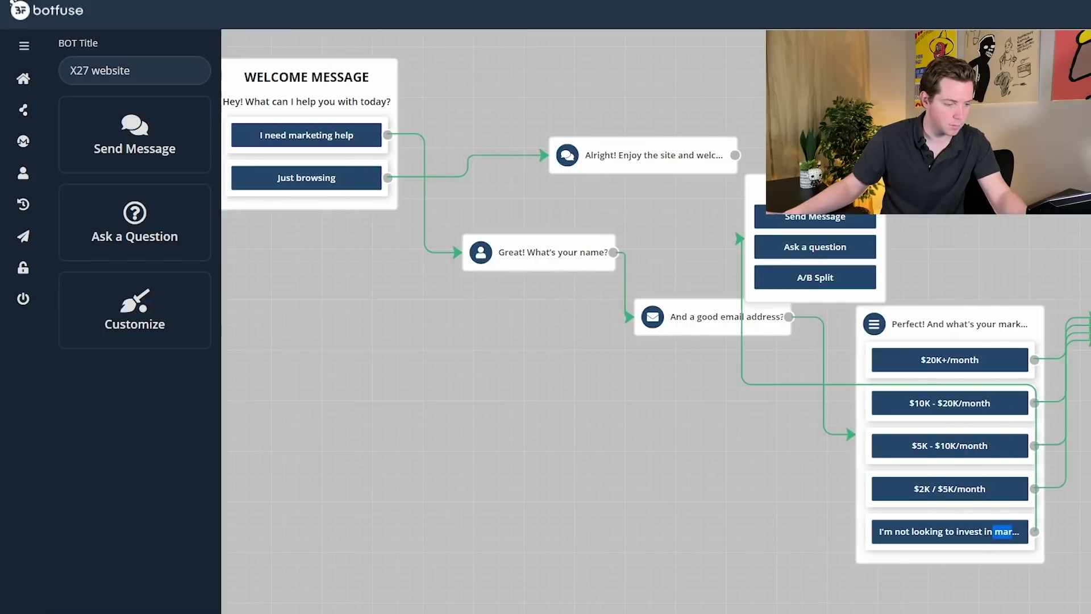
pyautogui.moveTo(738, 238); pyautogui.dragTo(729, 156)
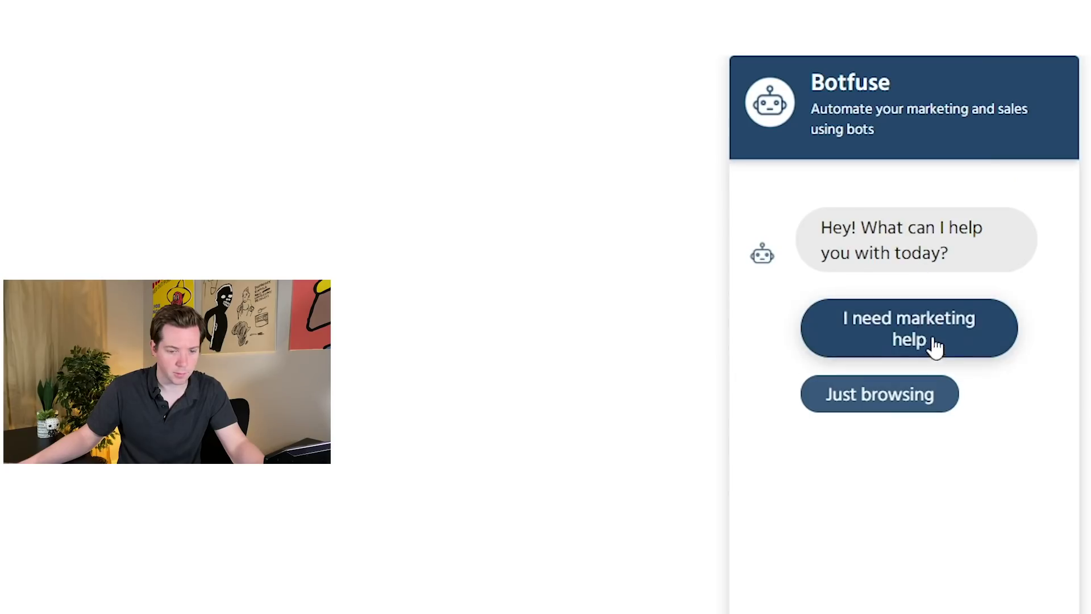
# - Start a test chat with 'I need marketing help', then enter a name and email
pyautogui.click(932, 341)
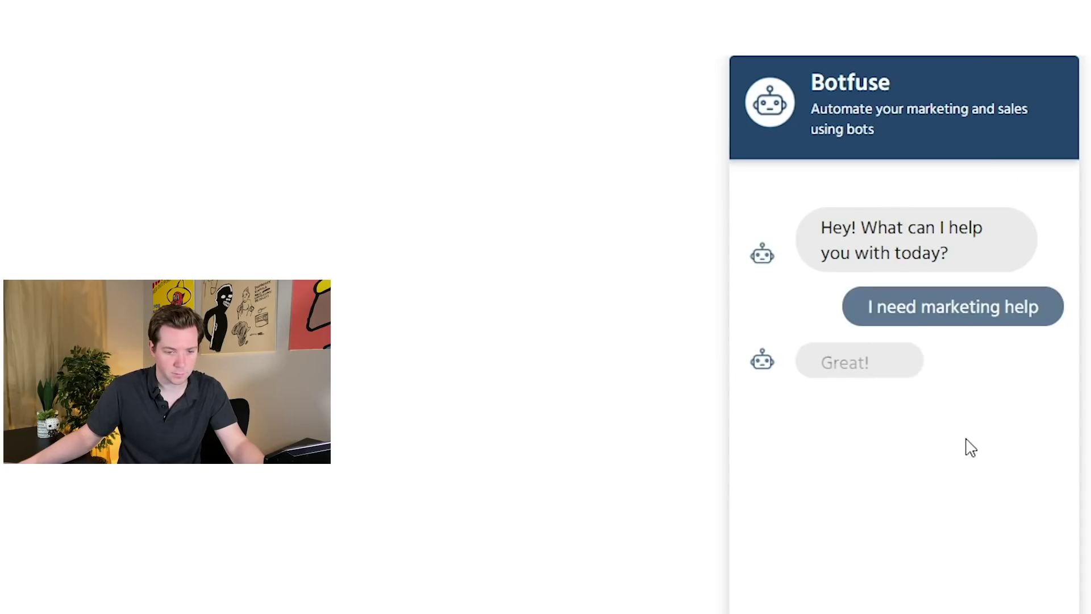
pyautogui.write('Alex')
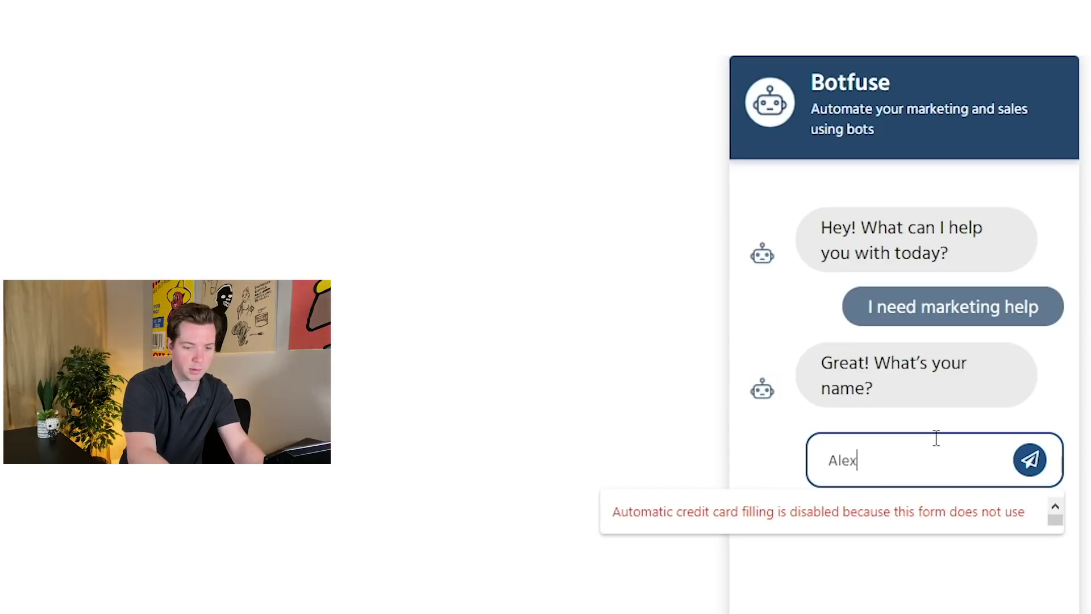
pyautogui.press('Return')
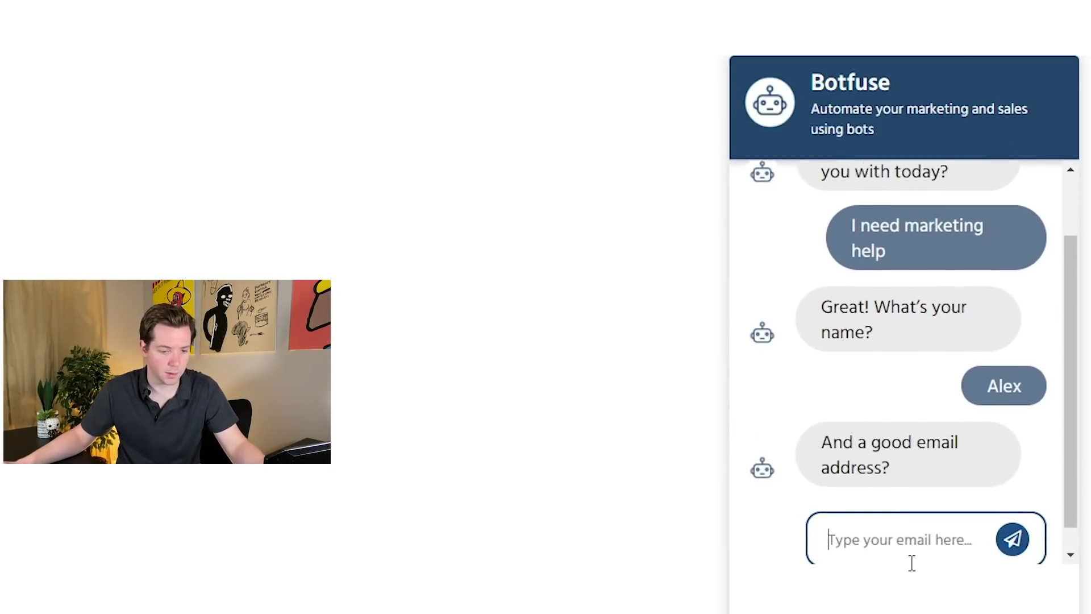
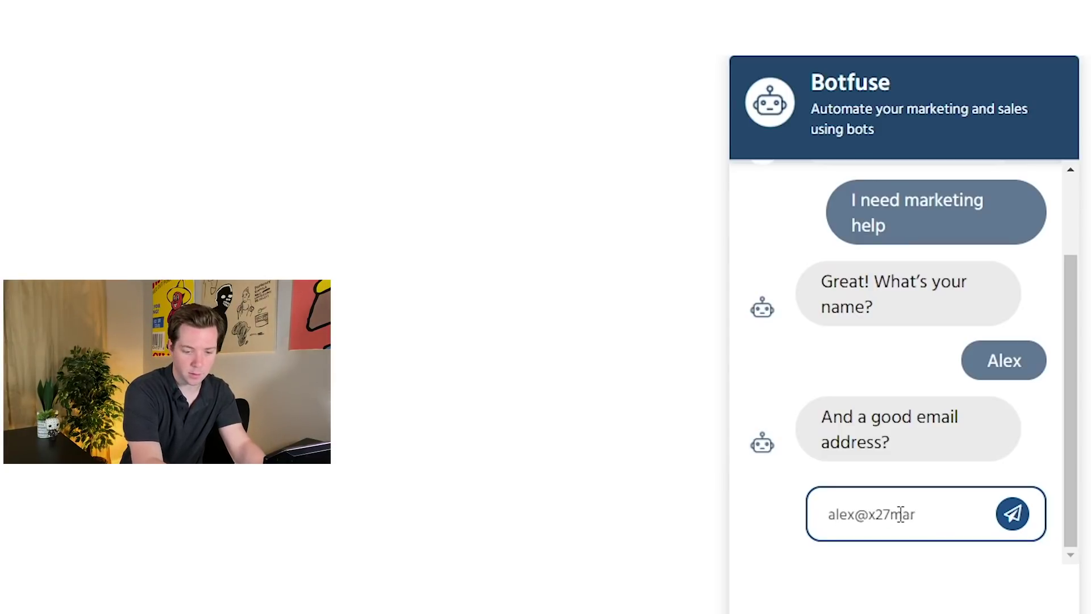
pyautogui.press('Return')
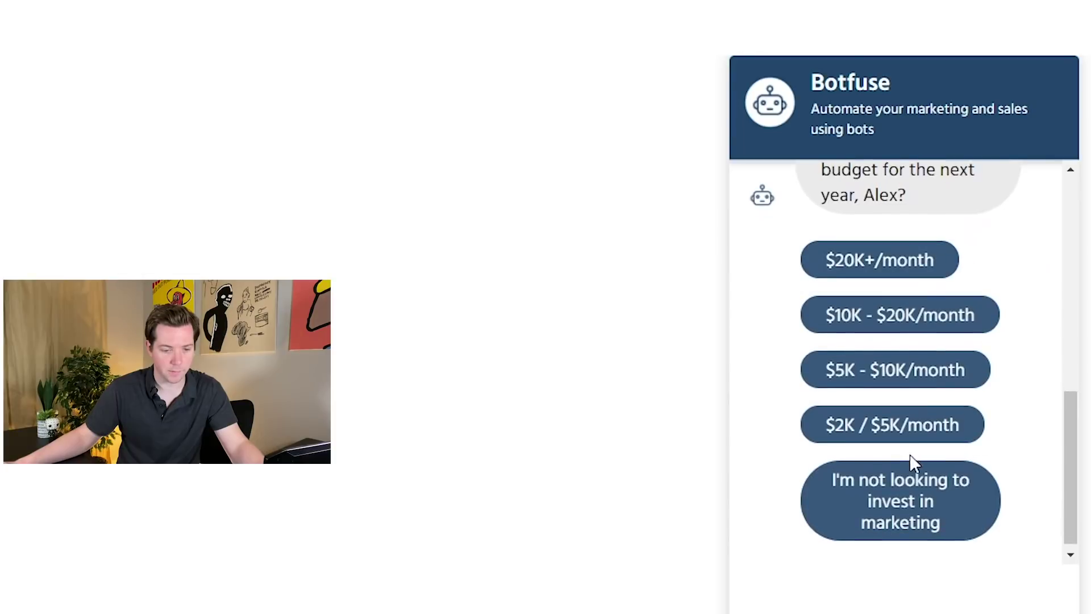
# - Pick $10K - $20K/month, describe the business, submit a test phone number, and end the chat
pyautogui.click(914, 304)
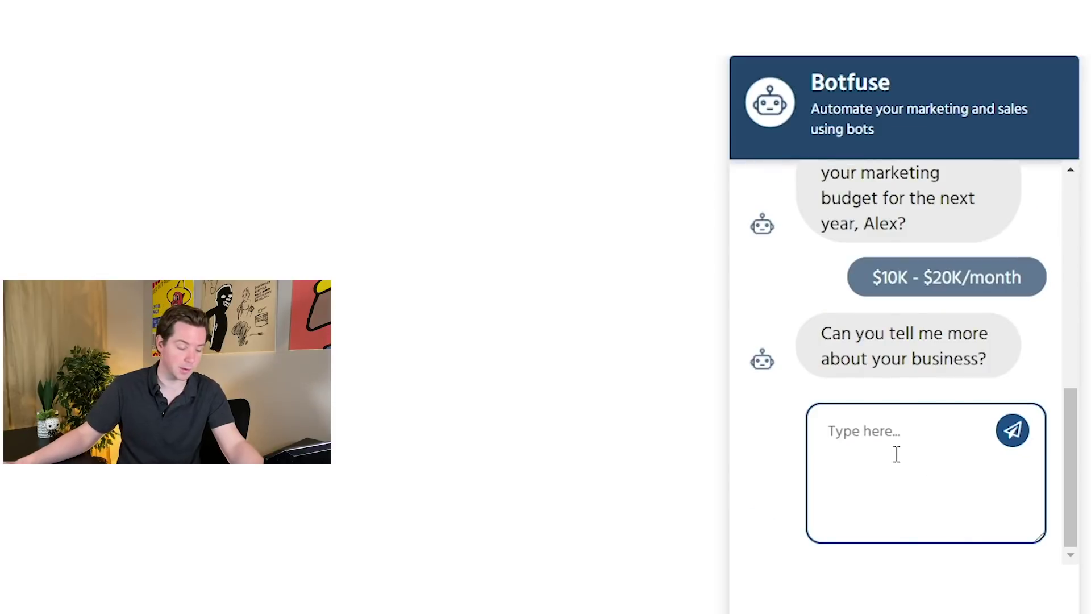
pyautogui.write('We do marketing s')
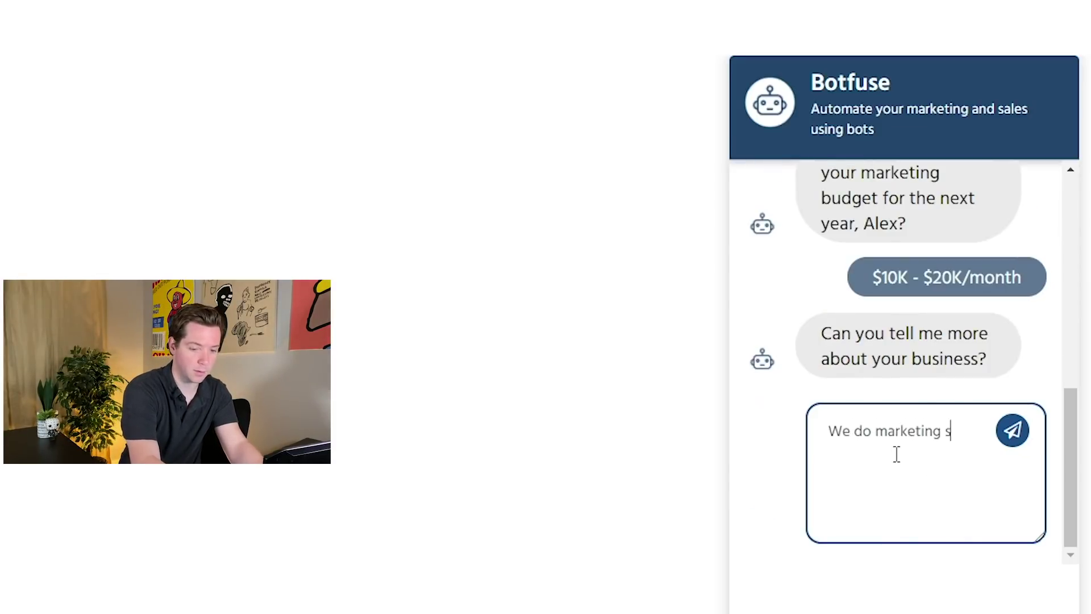
pyautogui.write('ervices and need more leads')
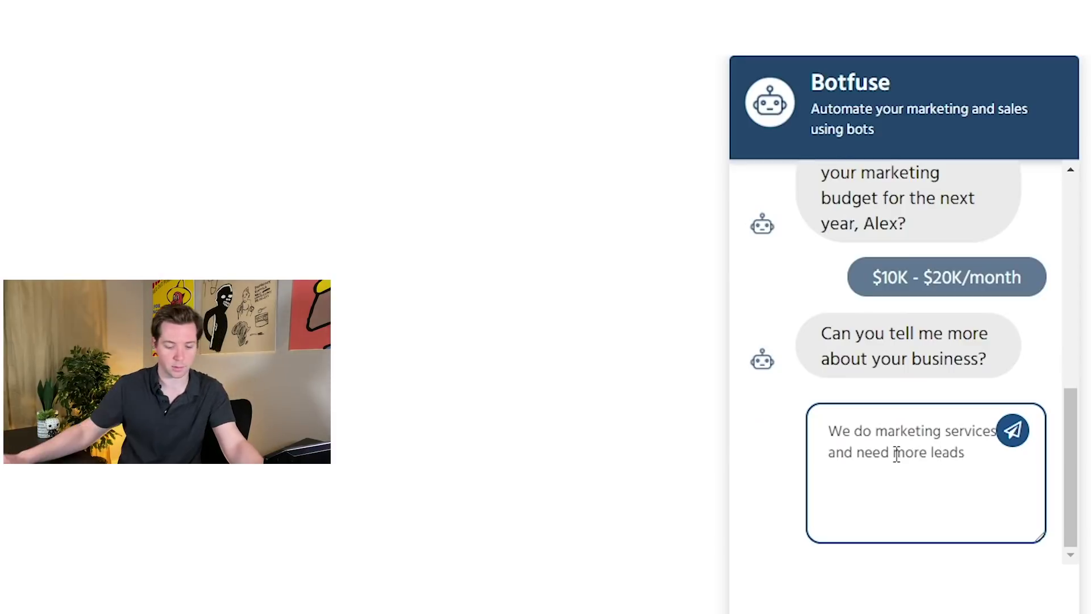
pyautogui.press('BackSpace')
pyautogui.click(1028, 445)
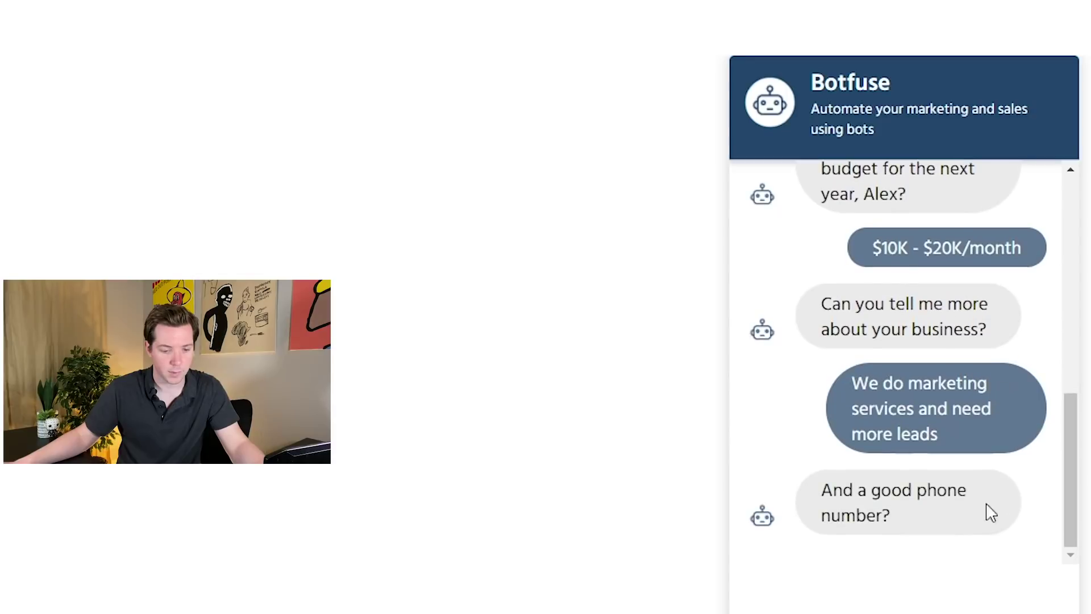
pyautogui.click(952, 528)
pyautogui.write('12')
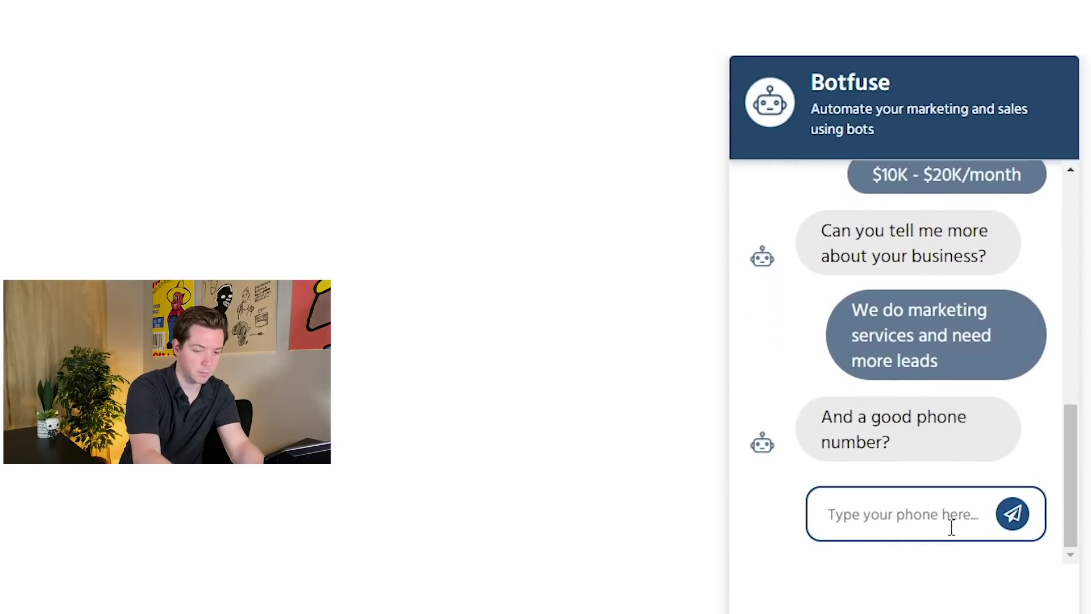
pyautogui.write('972')
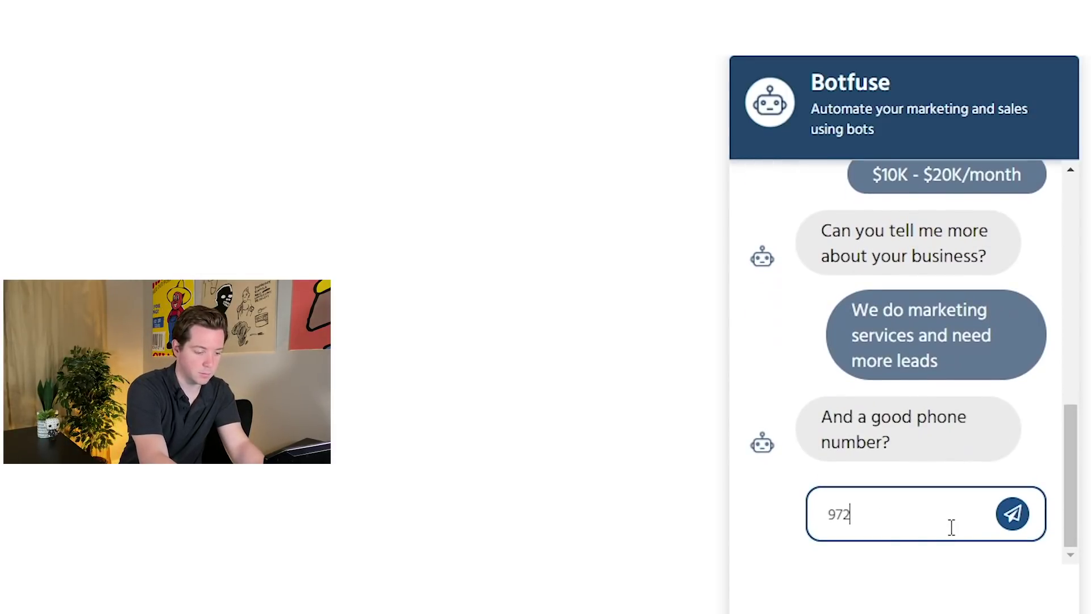
pyautogui.write('222222')
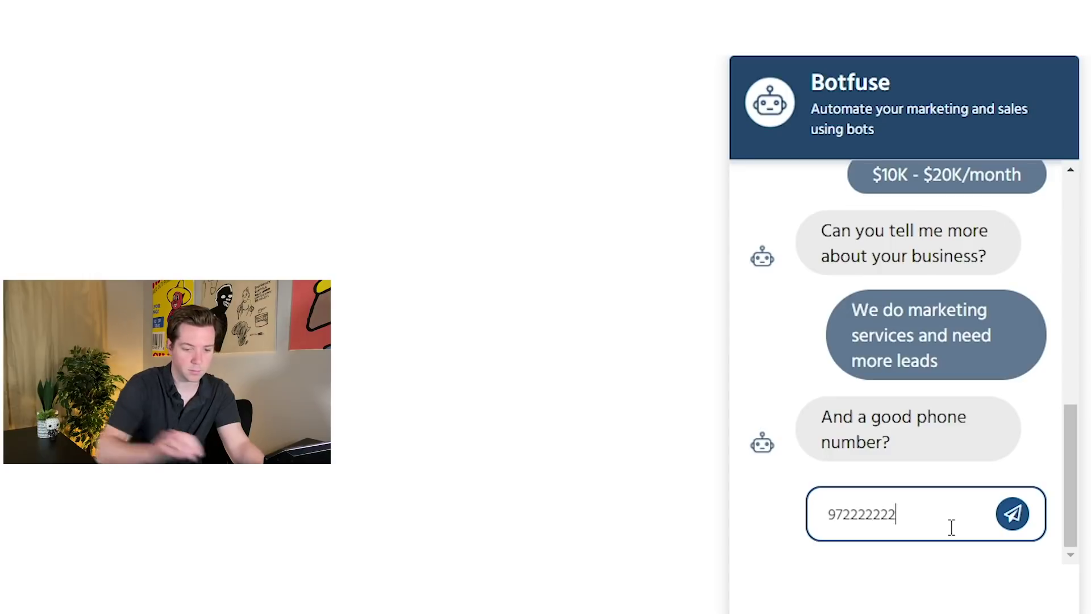
pyautogui.write('22')
pyautogui.click(1011, 514)
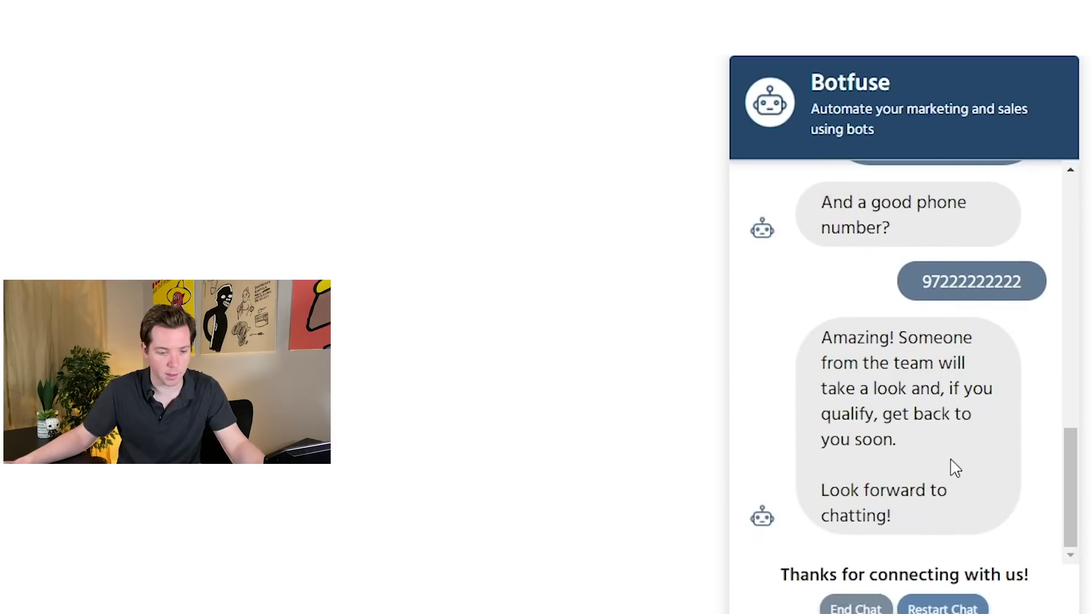
pyautogui.click(873, 609)
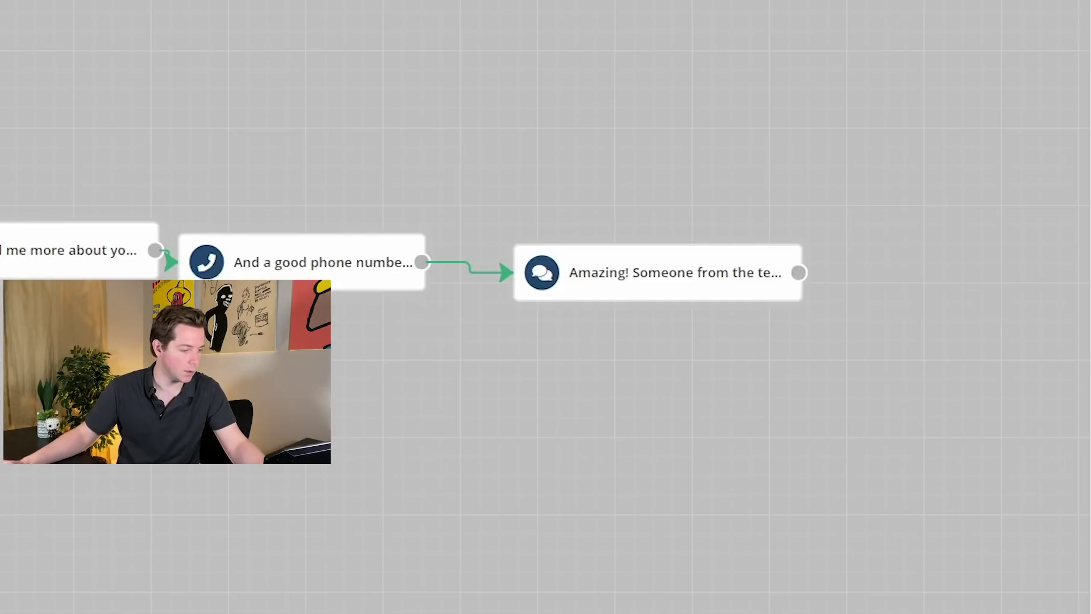
# - In Customize BOT, enter header text 'X27' and tagline 'Schedule a call with our experts'
pyautogui.click(149, 610)
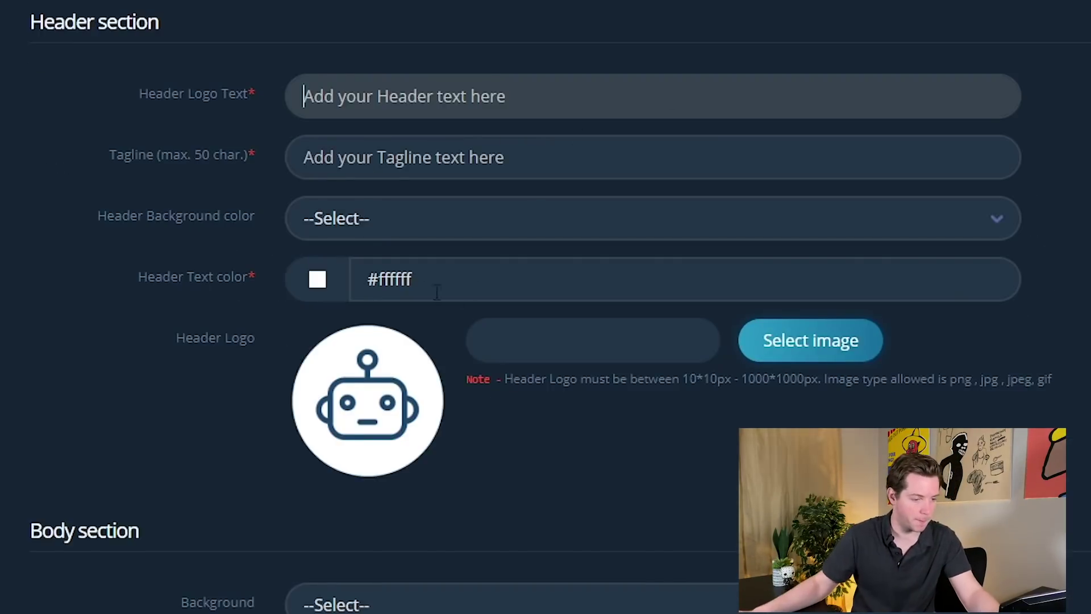
pyautogui.scroll(-2, 739, 170)
pyautogui.click(813, 233)
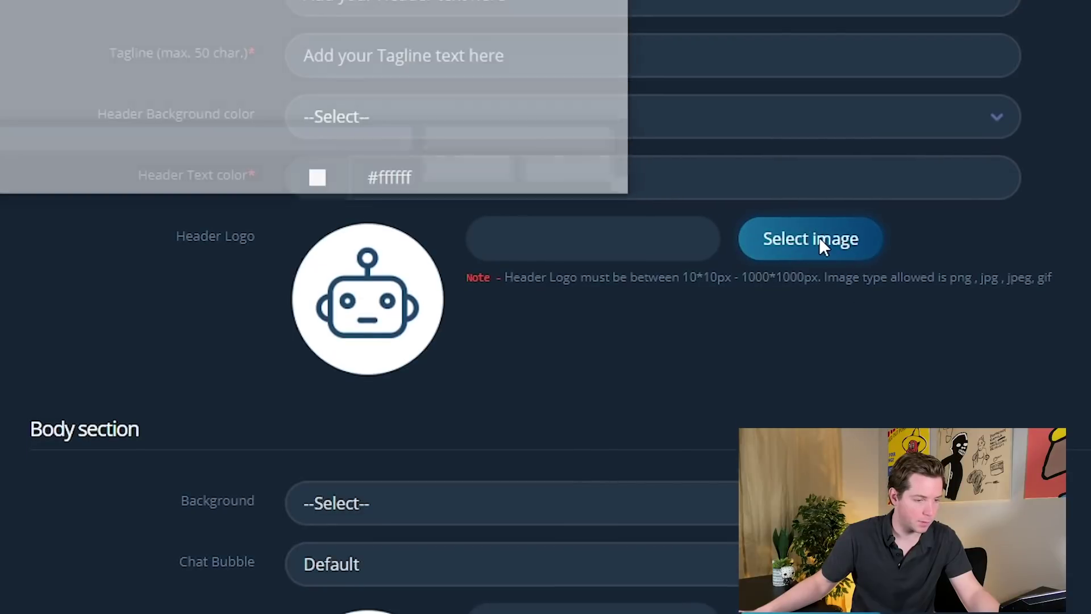
pyautogui.press('Escape')
pyautogui.scroll(2, 596, 174)
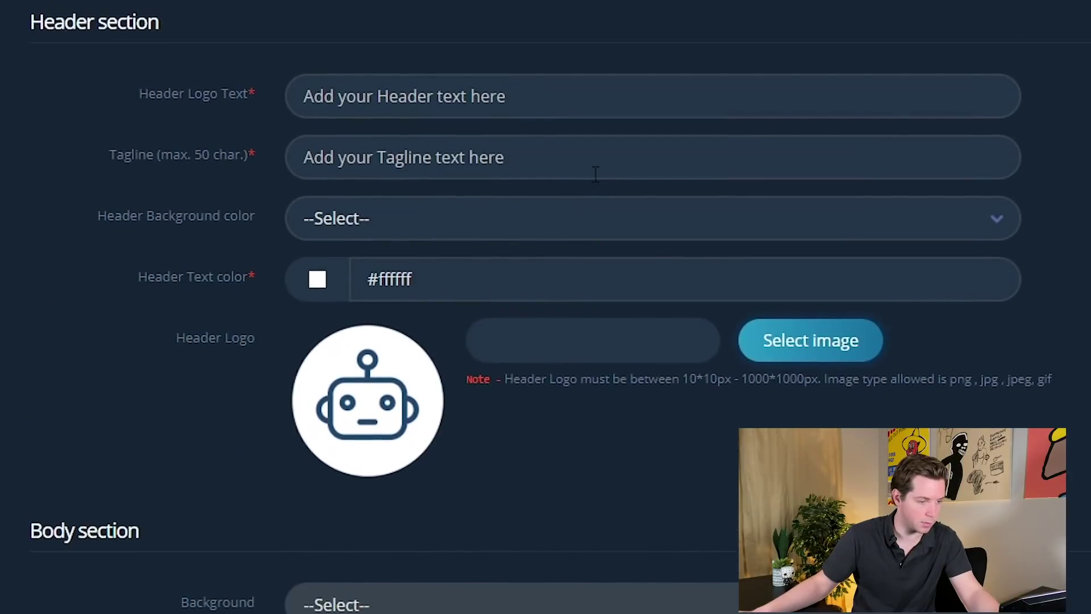
pyautogui.click(496, 96)
pyautogui.write('X27')
pyautogui.click(404, 127)
pyautogui.write('S')
pyautogui.press('BackSpace')
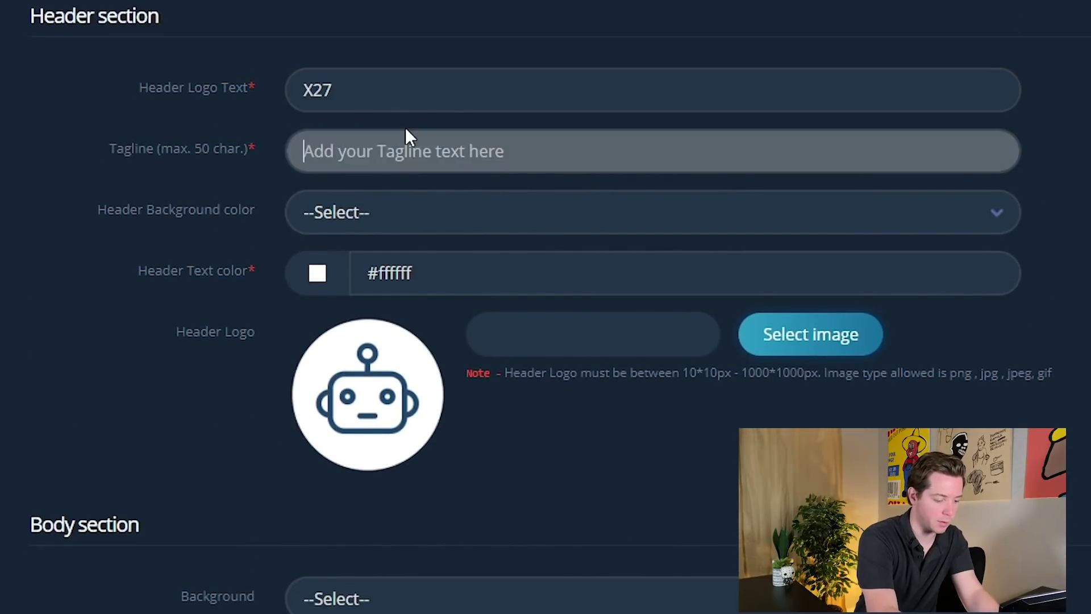
pyautogui.write('Schedule a c')
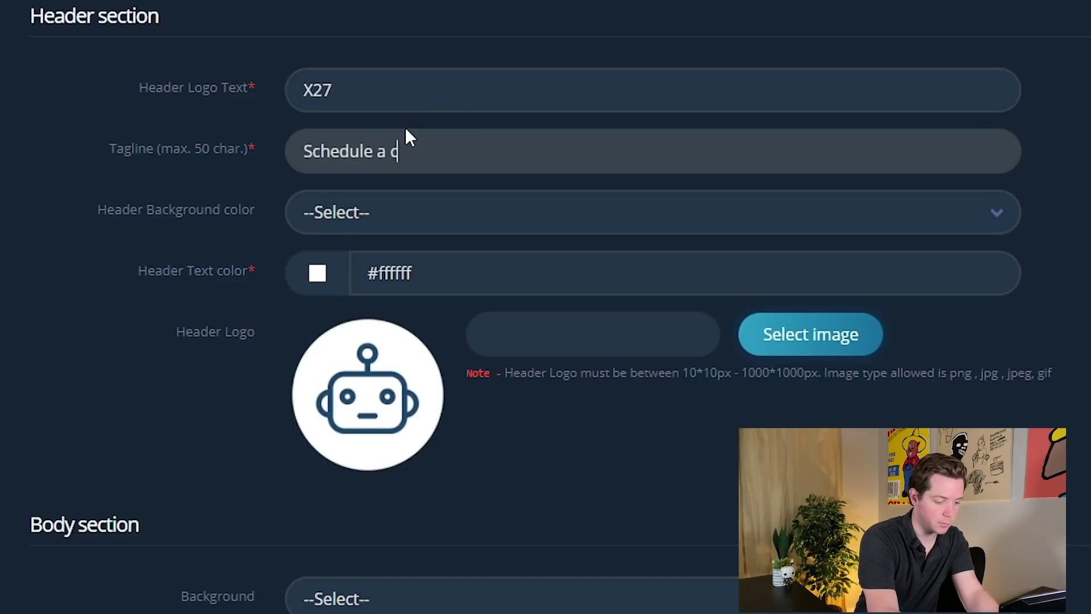
pyautogui.write('all with our exper')
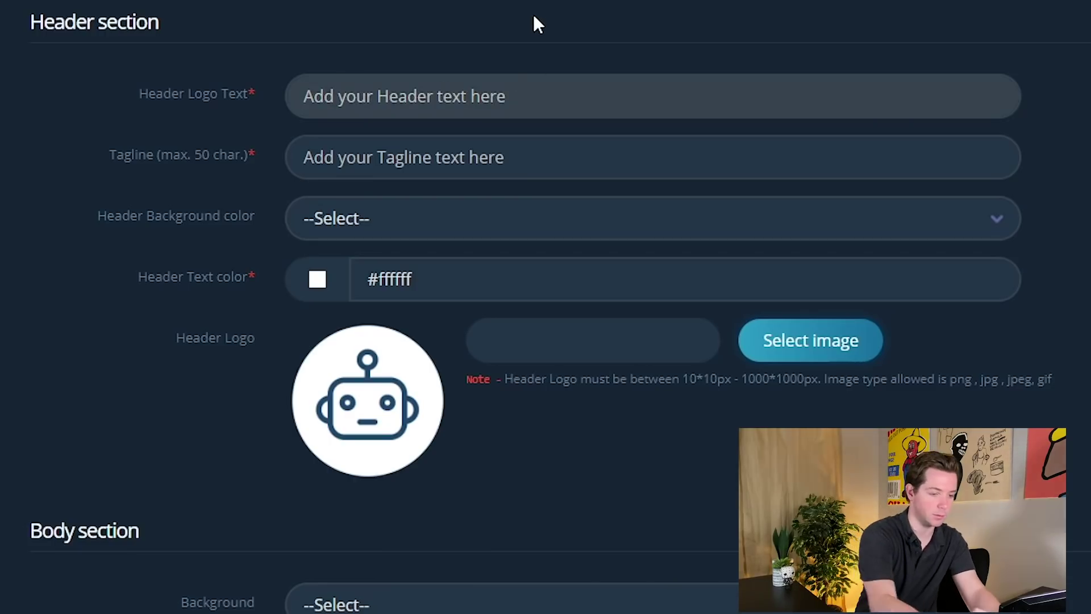
# - Change the header to 'Chat with us', tagline to 'Do you have any questions?', and open the logo image picker
pyautogui.write('Chat with us')
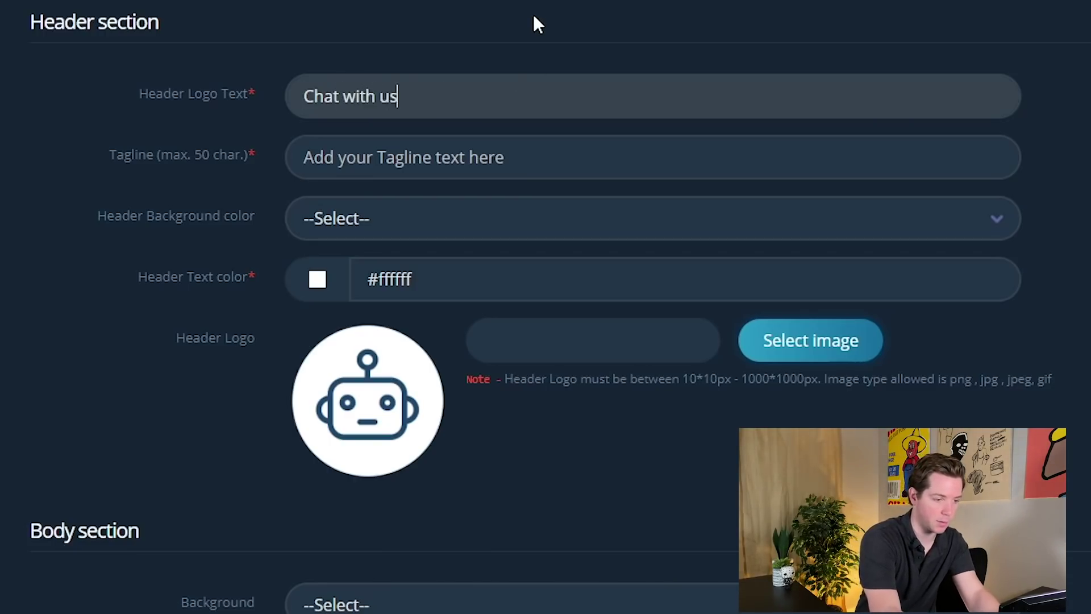
pyautogui.press('Tab')
pyautogui.write('Do you')
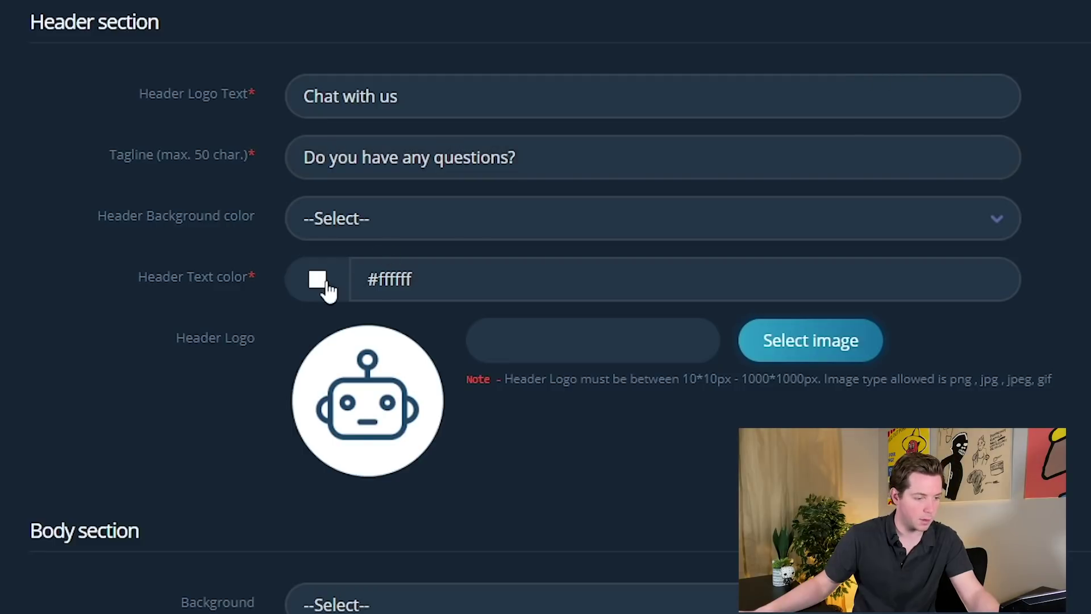
pyautogui.scroll(-2, 409, 402)
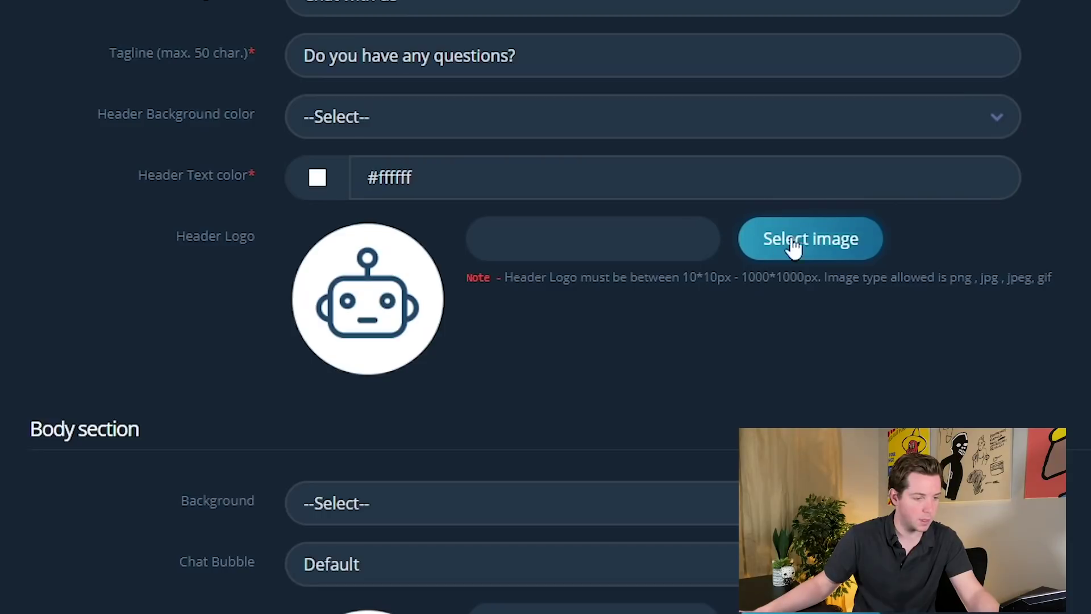
pyautogui.hotkey('alt', 'Tab')
pyautogui.press('Escape')
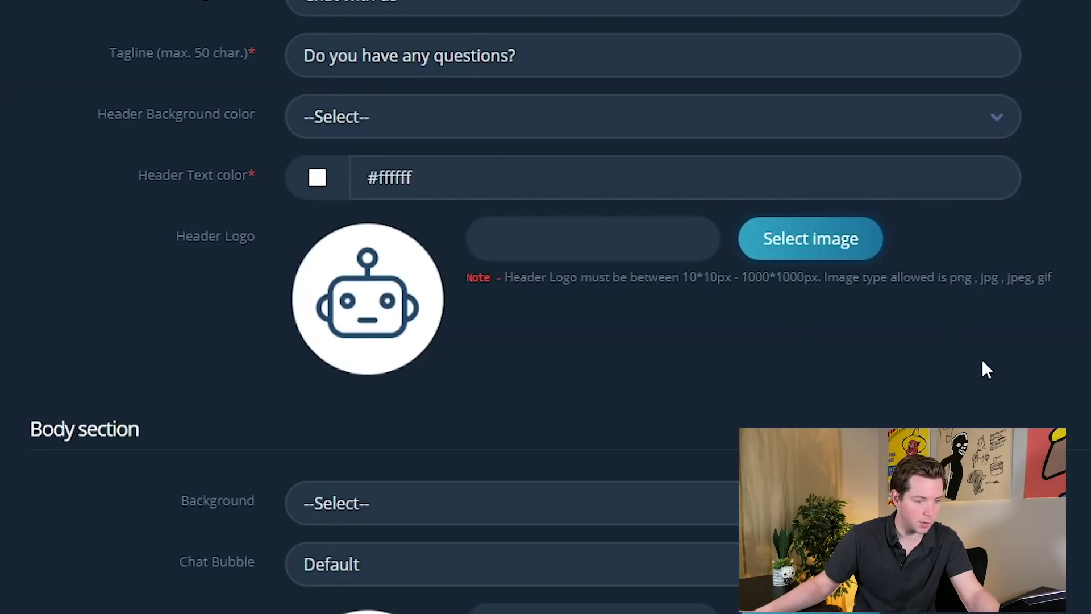
pyautogui.click(810, 238)
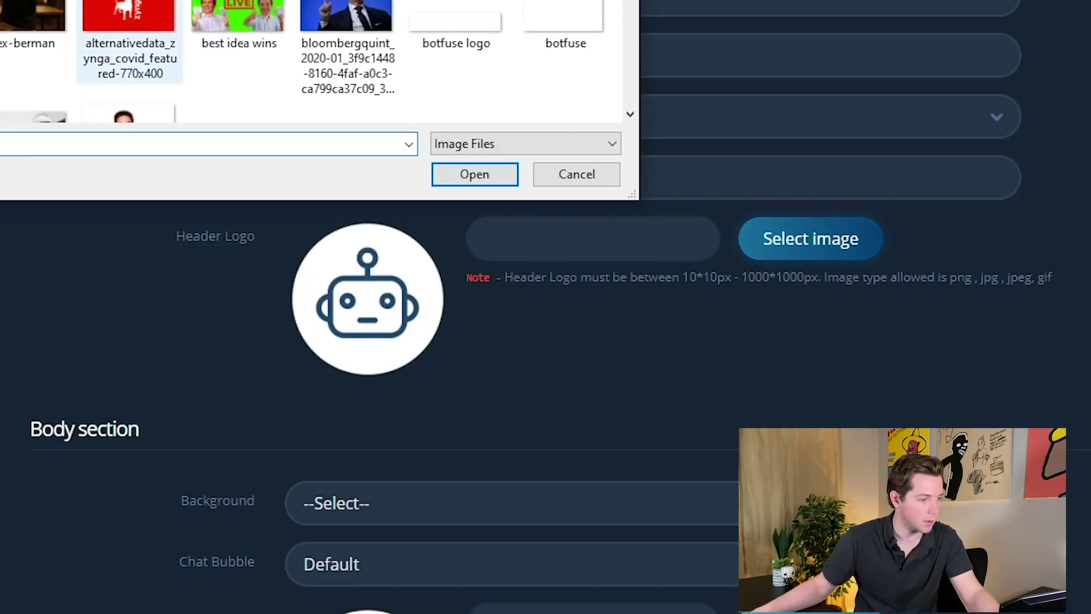
# - Set the photo as the header logo, reload the chat preview, and switch Remove Branding to No
pyautogui.doubleClick(31, 16)
pyautogui.scroll(-9, 798, 315)
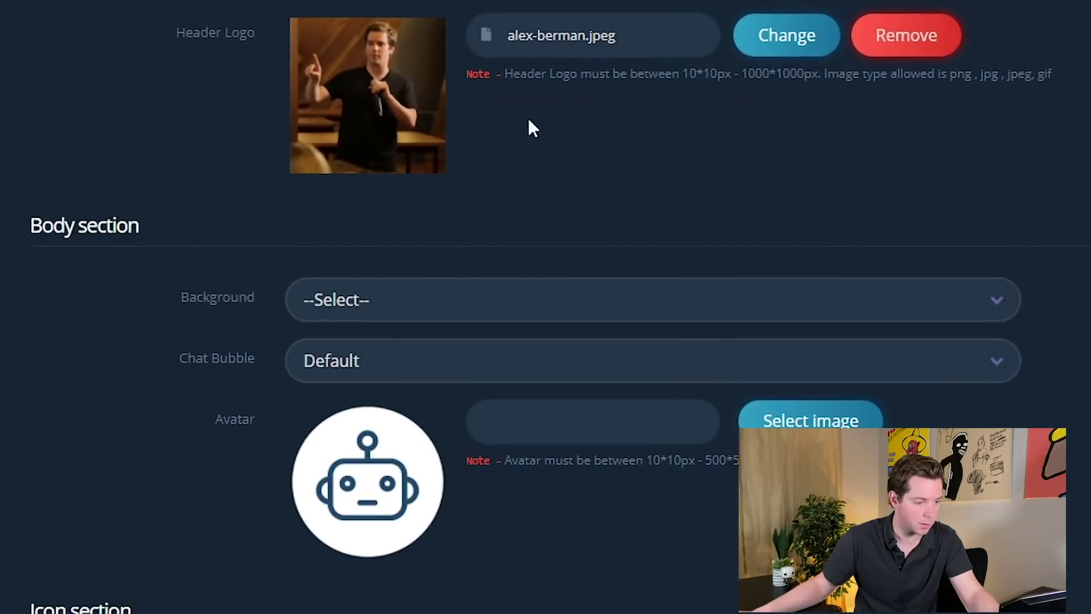
pyautogui.click(392, 6)
pyautogui.click(392, 6)
pyautogui.scroll(-1, 423, 280)
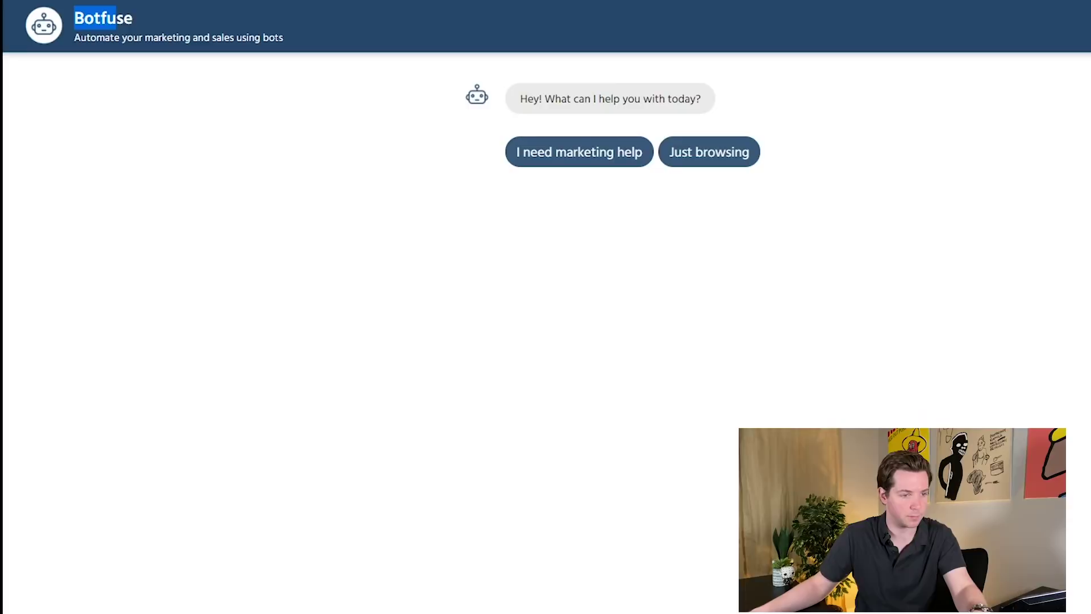
pyautogui.hotkey('ctrl', 'r')
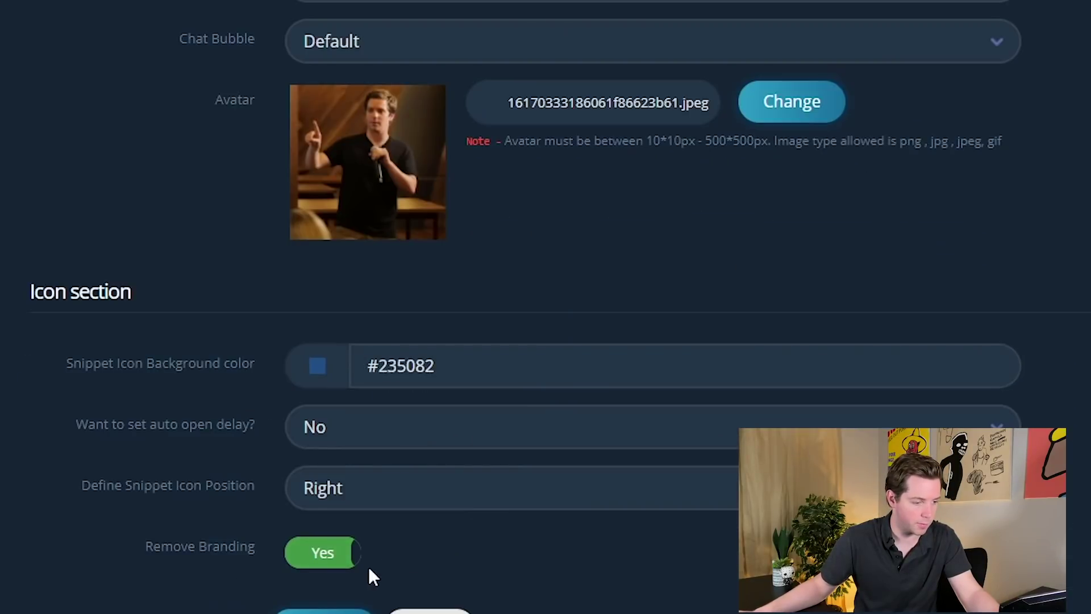
pyautogui.click(321, 551)
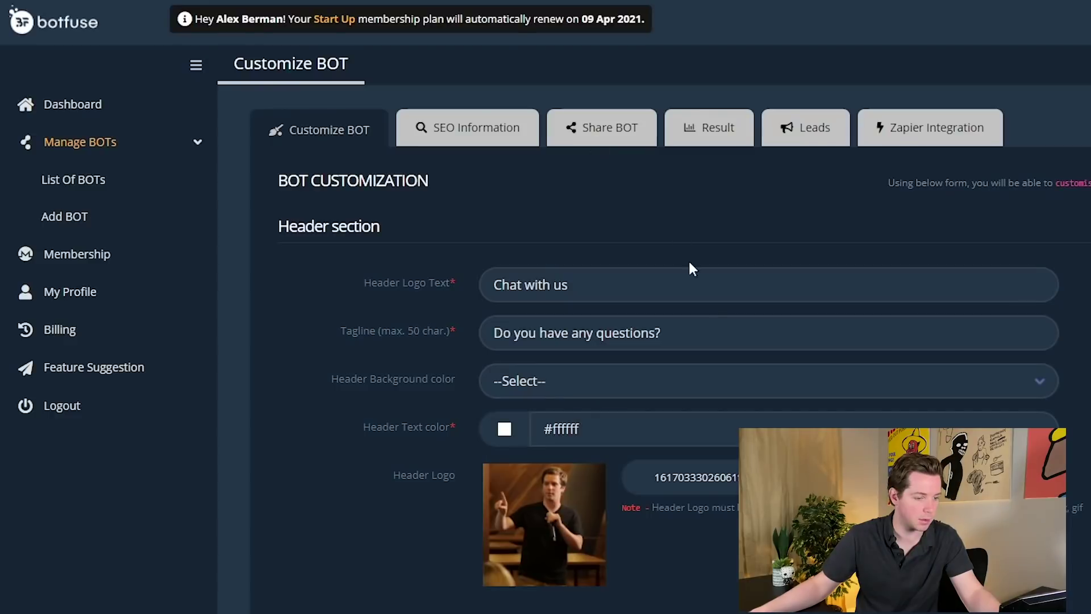
pyautogui.scroll(-8, 689, 268)
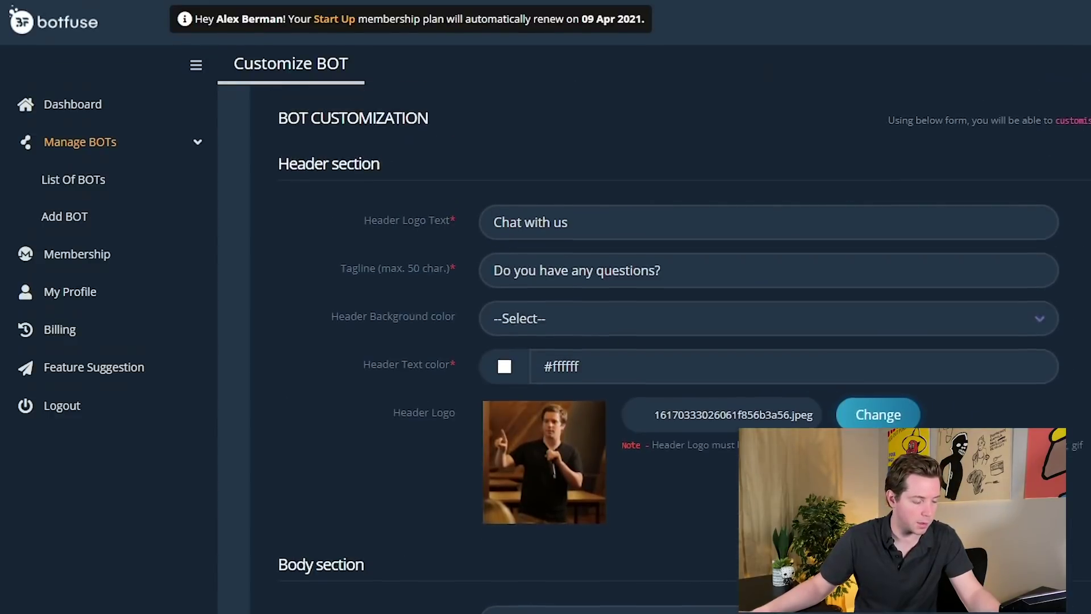
pyautogui.scroll(-7, 563, 442)
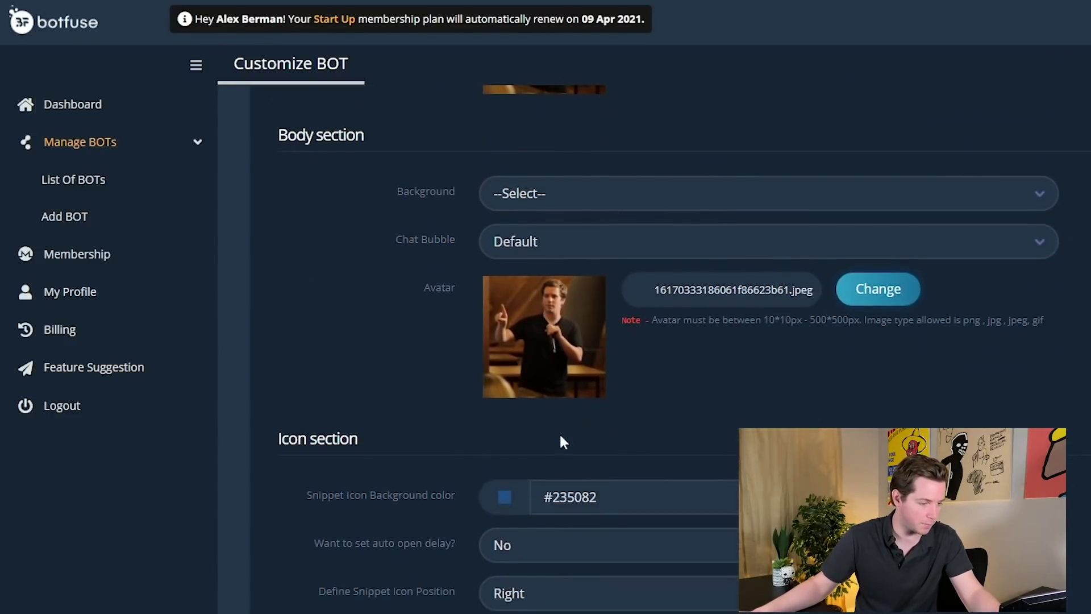
pyautogui.click(526, 606)
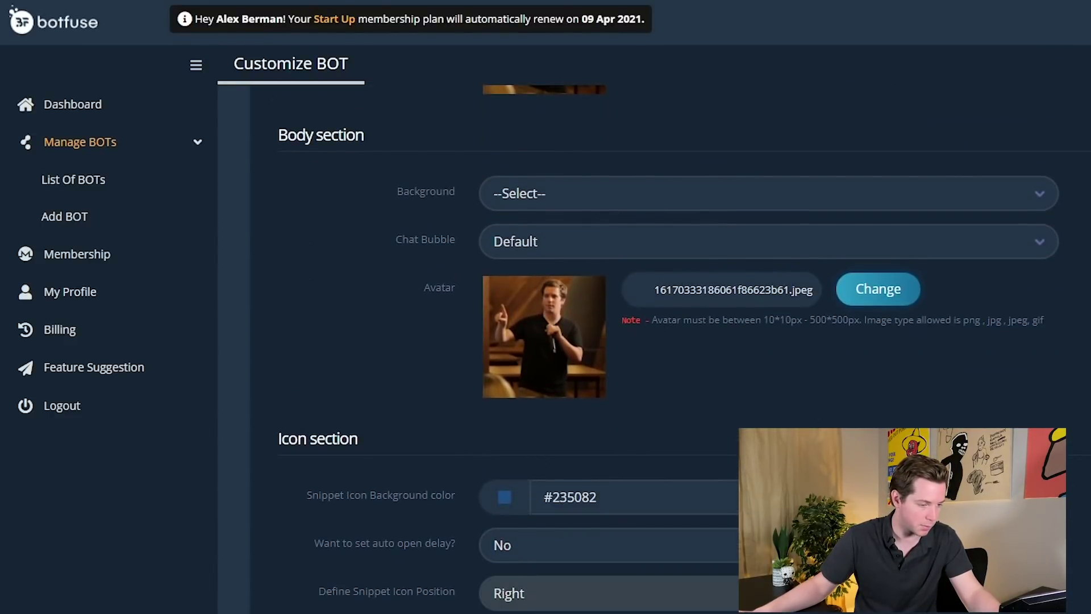